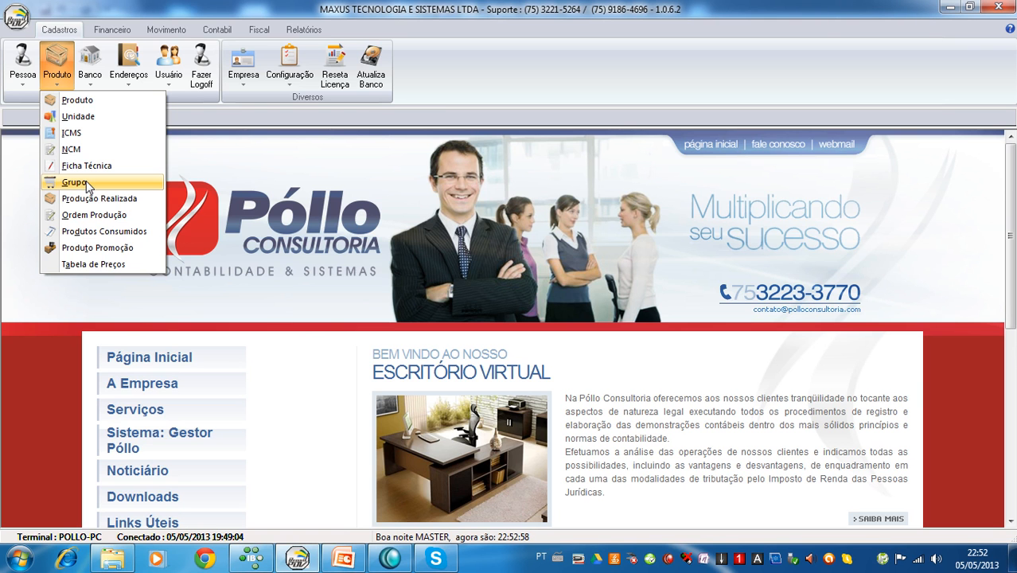
List all existing product groups using the criterion * and start a new group record
left_click(75, 182)
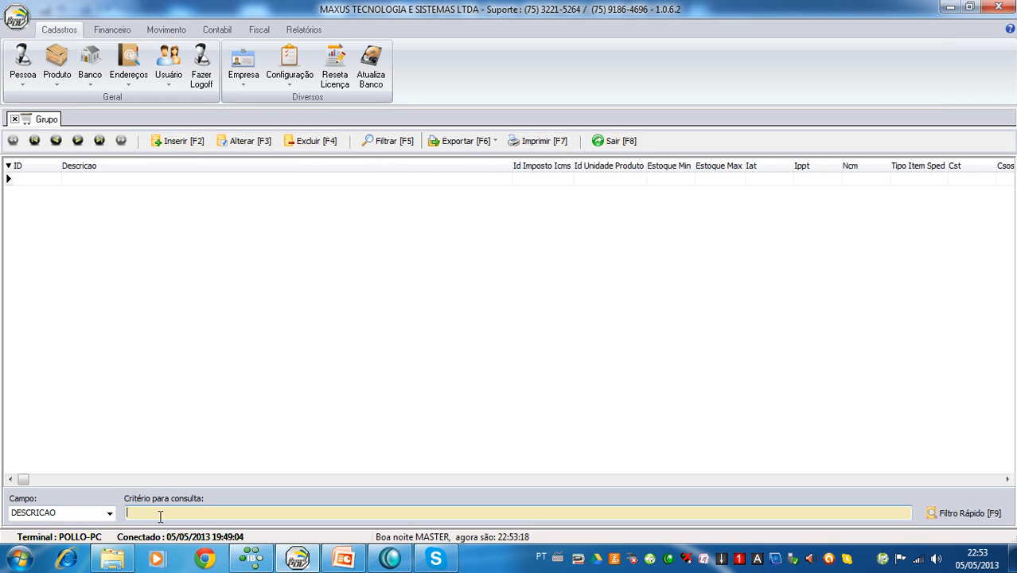
key("Return")
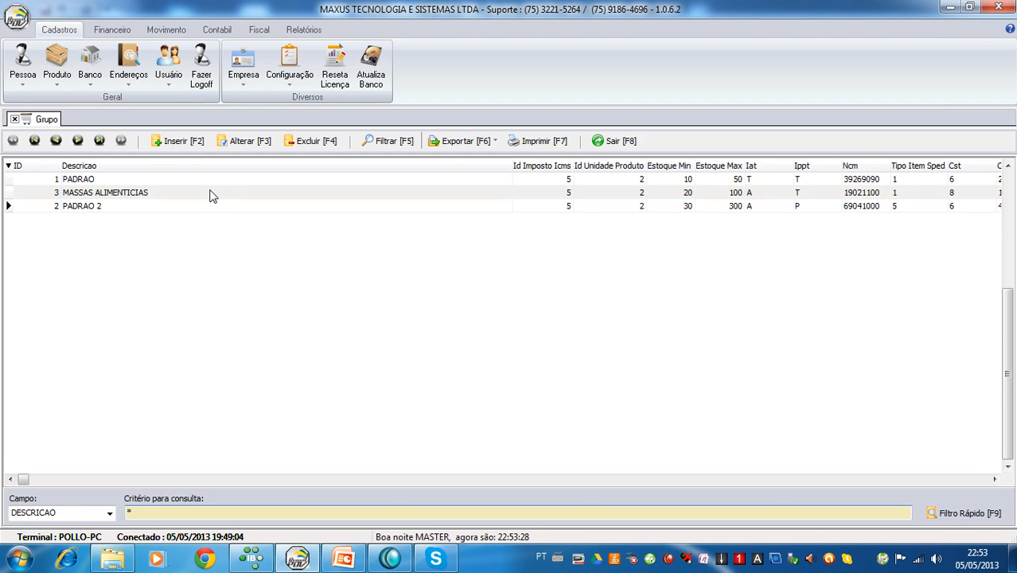
left_click(188, 140)
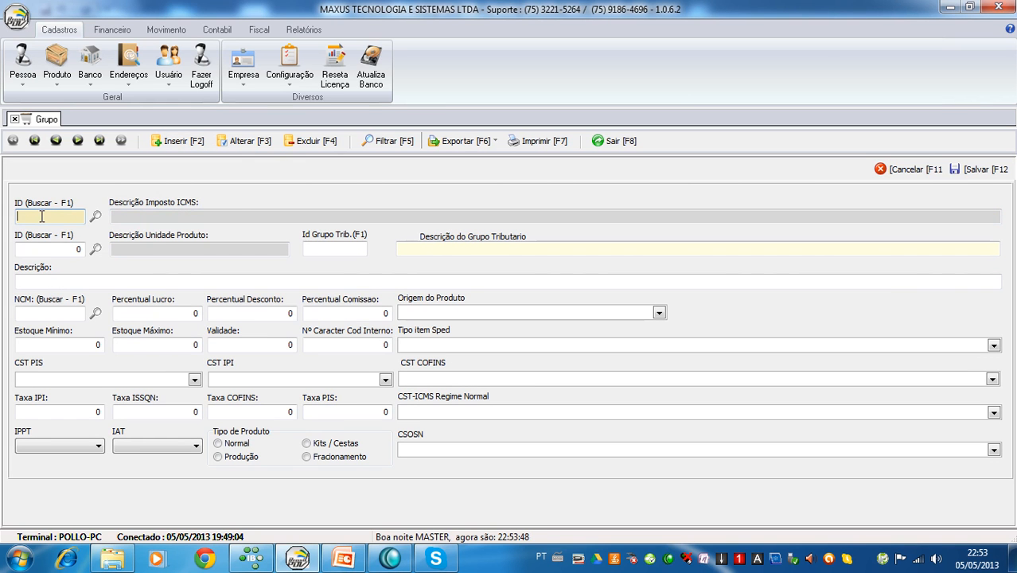
Assign the ICMS tax entry 5, VENDA MERCADORIAS DE TERCEIROS, TRIBUTADA A 17%, to the new group
key("F1")
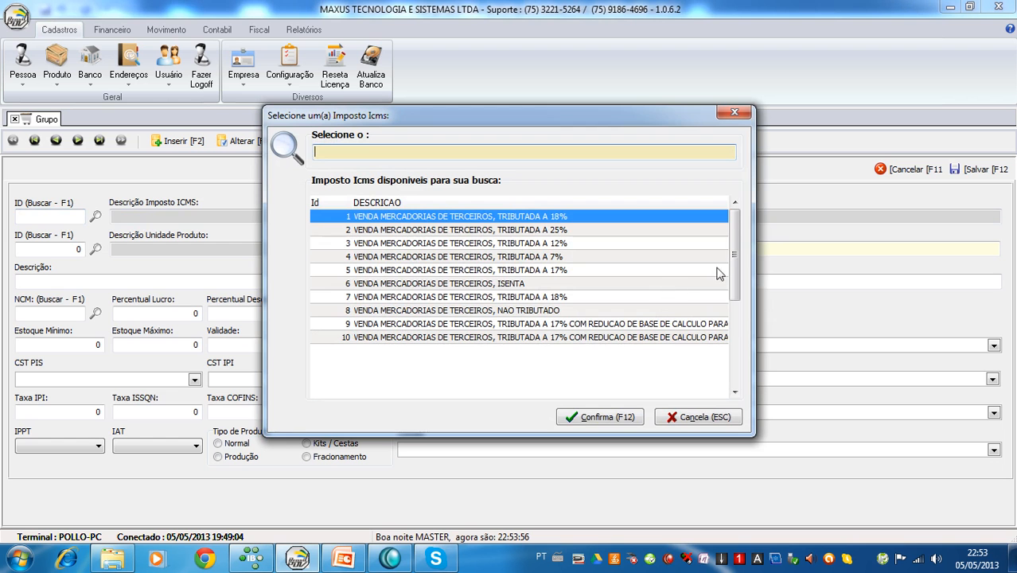
left_click_drag(733, 255, 738, 230)
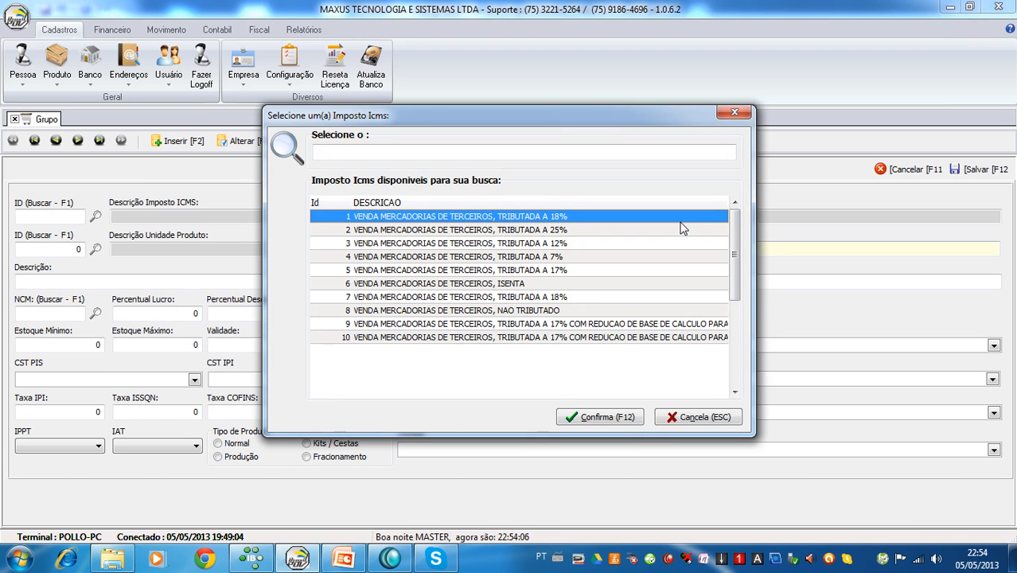
left_click(587, 271)
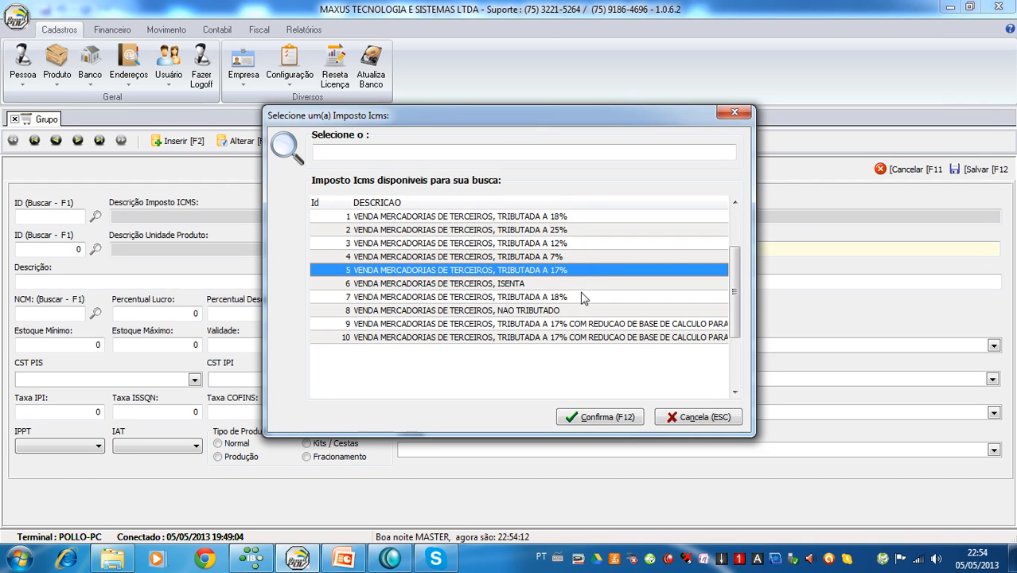
left_click(568, 259)
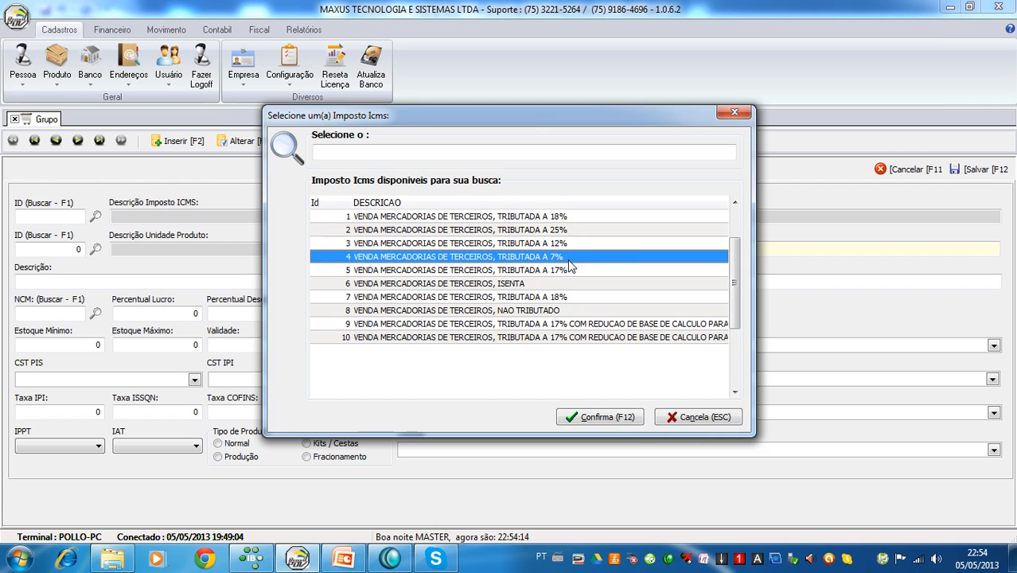
left_click(565, 244)
left_click(568, 231)
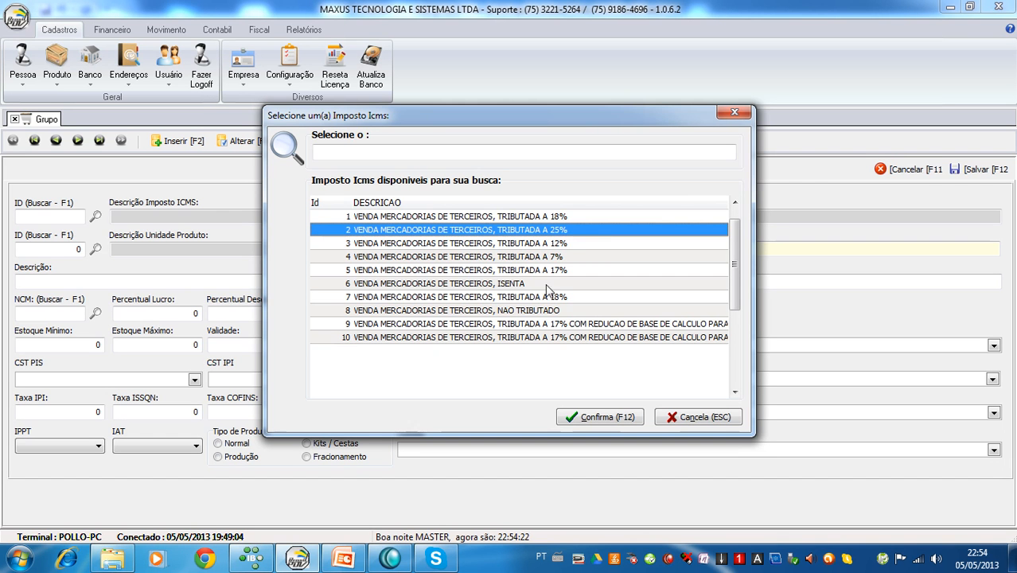
left_click(479, 271)
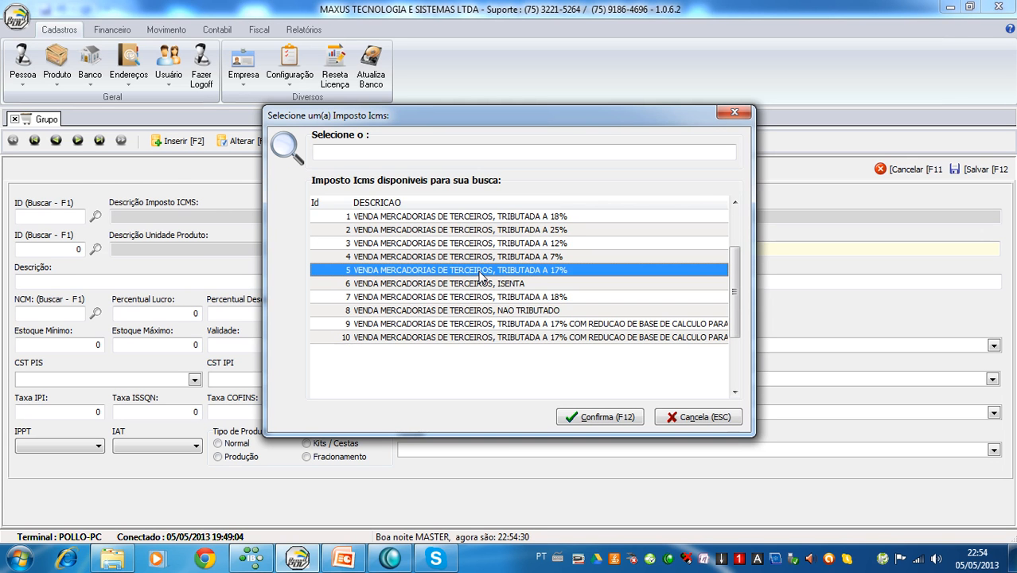
left_click(592, 418)
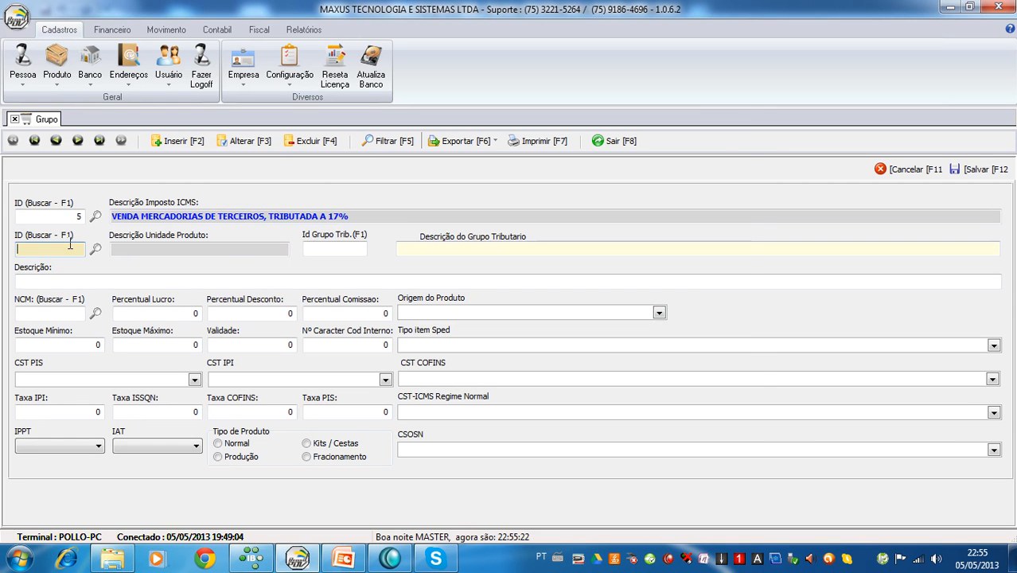
Set the group's product unit to UNIDADE from the list of available units
key("F1")
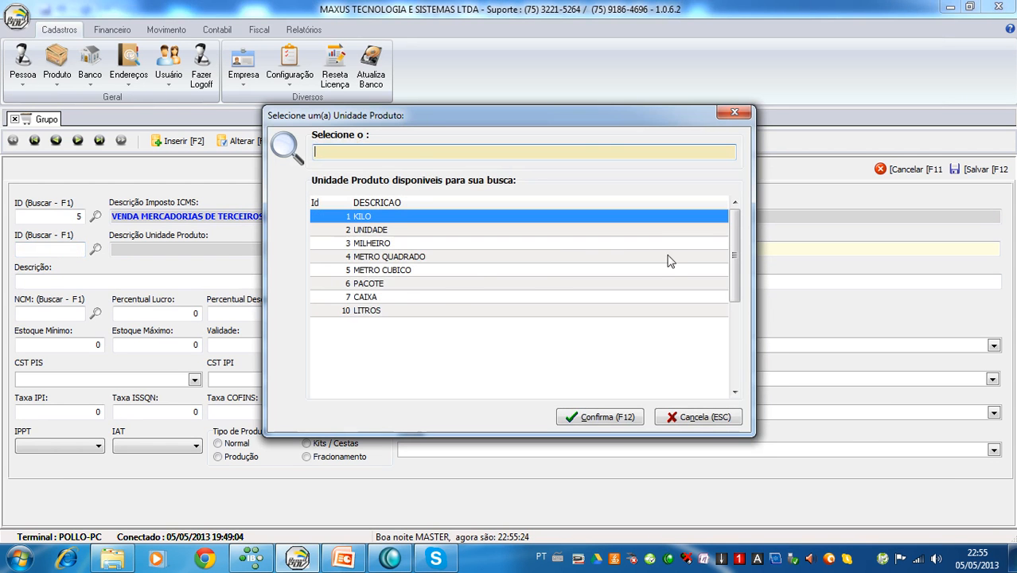
left_click(386, 229)
left_click(385, 220)
left_click(387, 230)
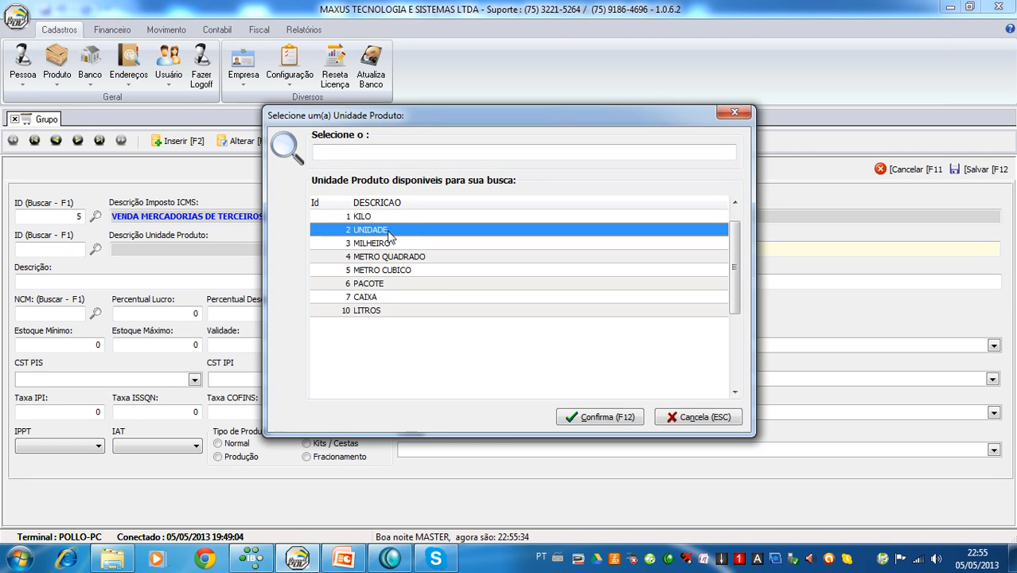
left_click(391, 244)
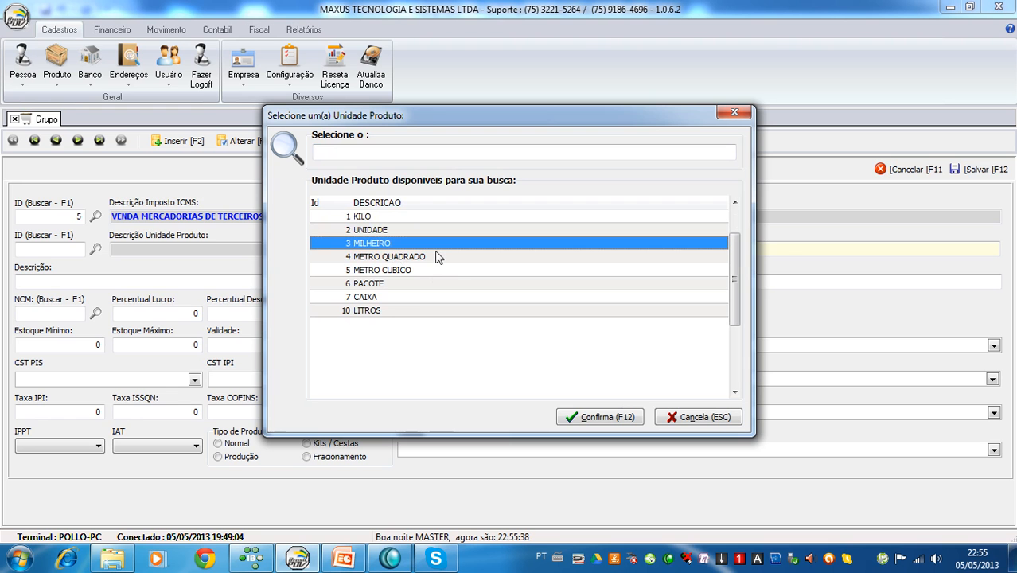
left_click(415, 230)
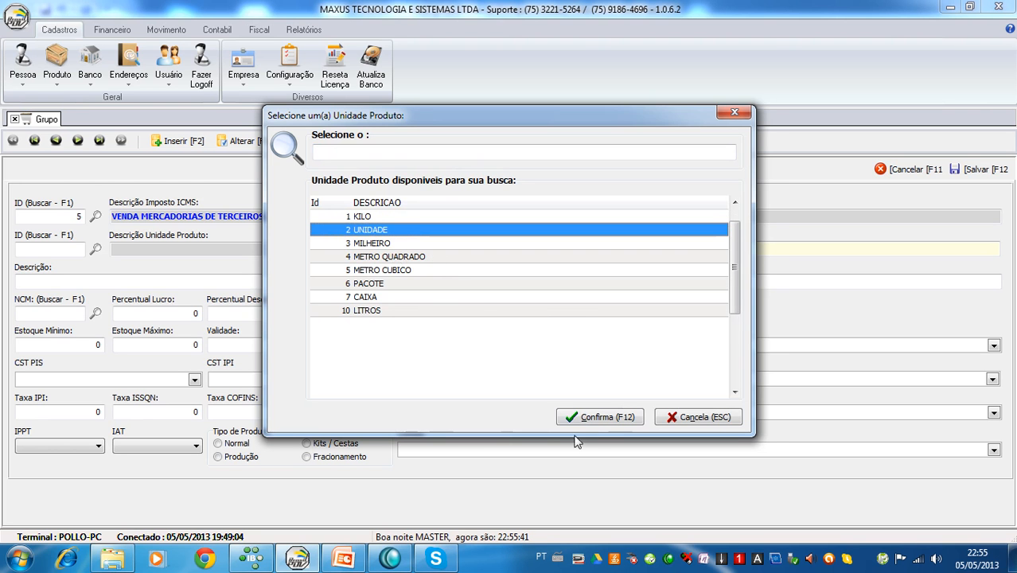
left_click(599, 418)
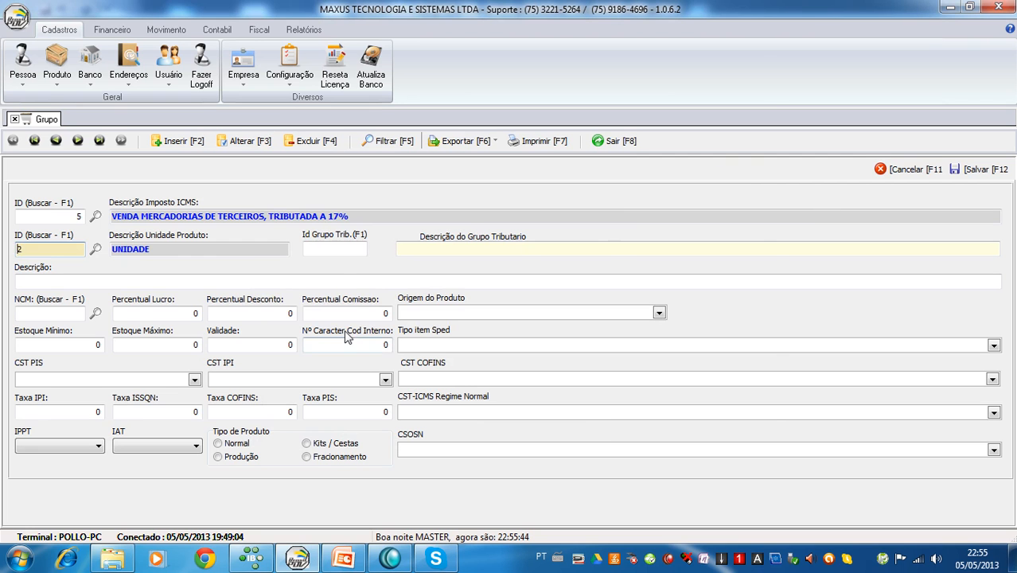
Assign the tax group PADRAO and enter MASSAS ALIMENTICIAS as the group's description
left_click(337, 249)
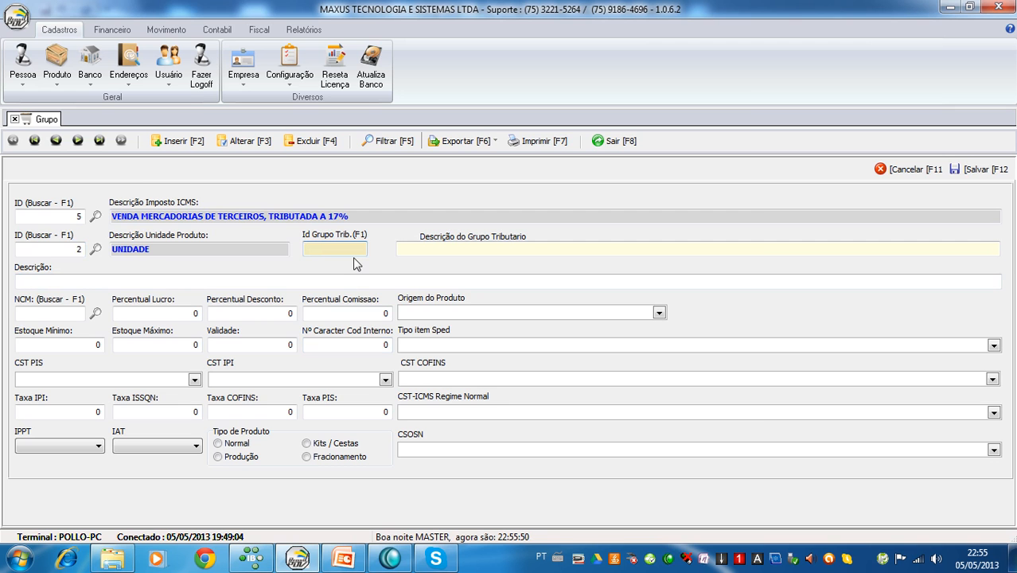
key("F1")
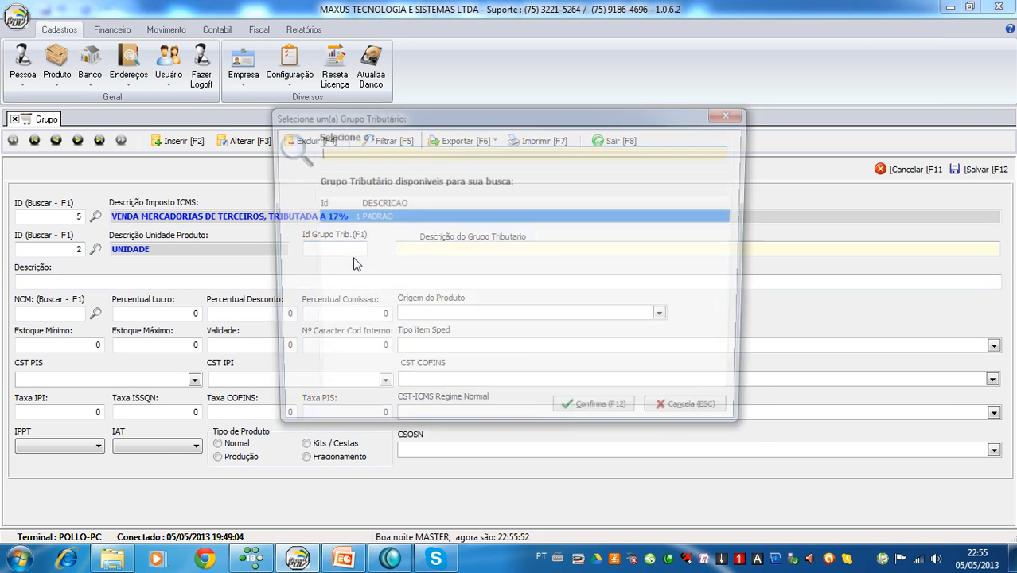
left_click(602, 416)
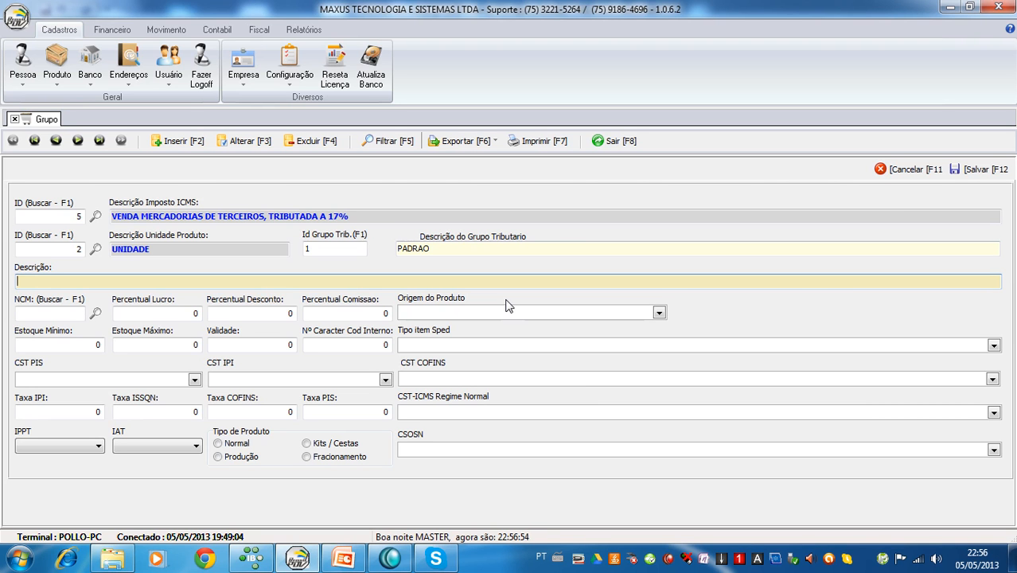
left_click(330, 249)
key("F1")
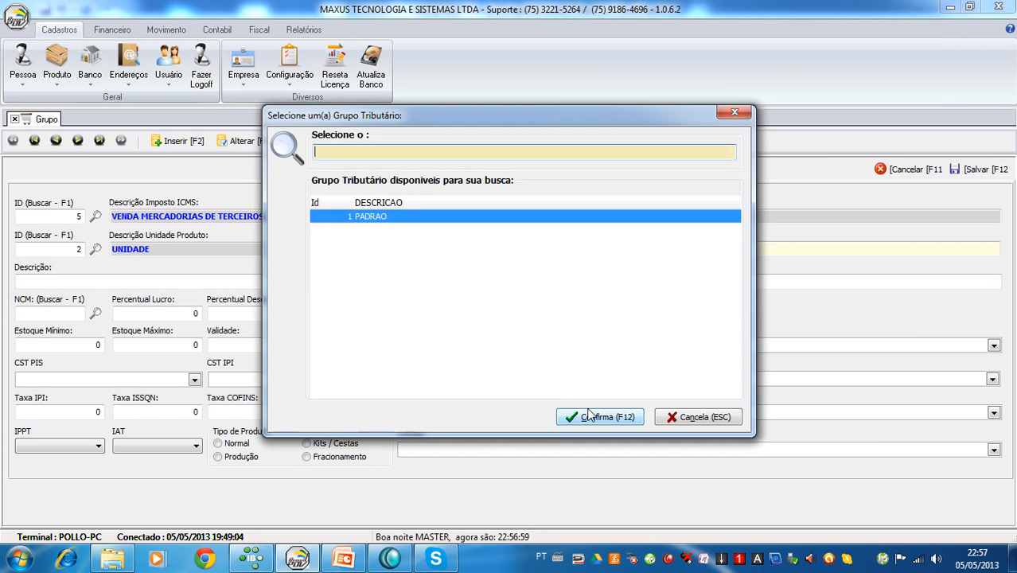
left_click(591, 417)
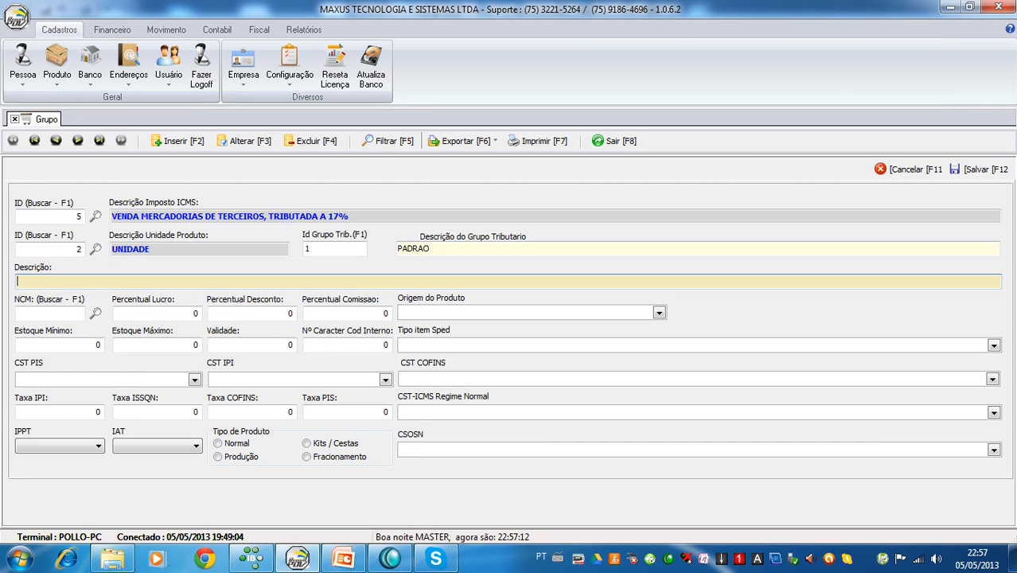
type("MASSAS ALIMENTICIAS")
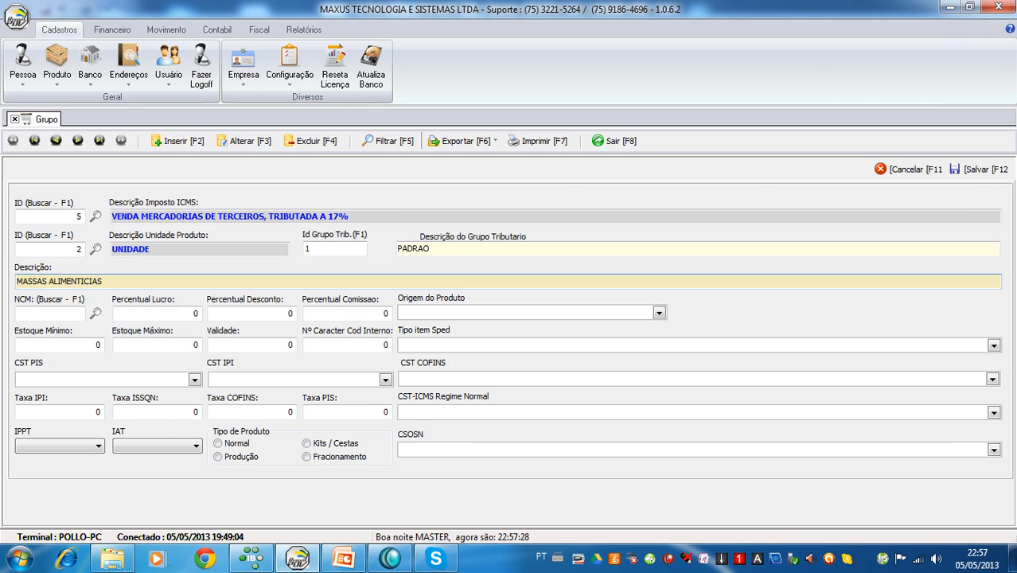
Search the NCM lookup by DESCRICAO for "massas"
left_click(49, 313)
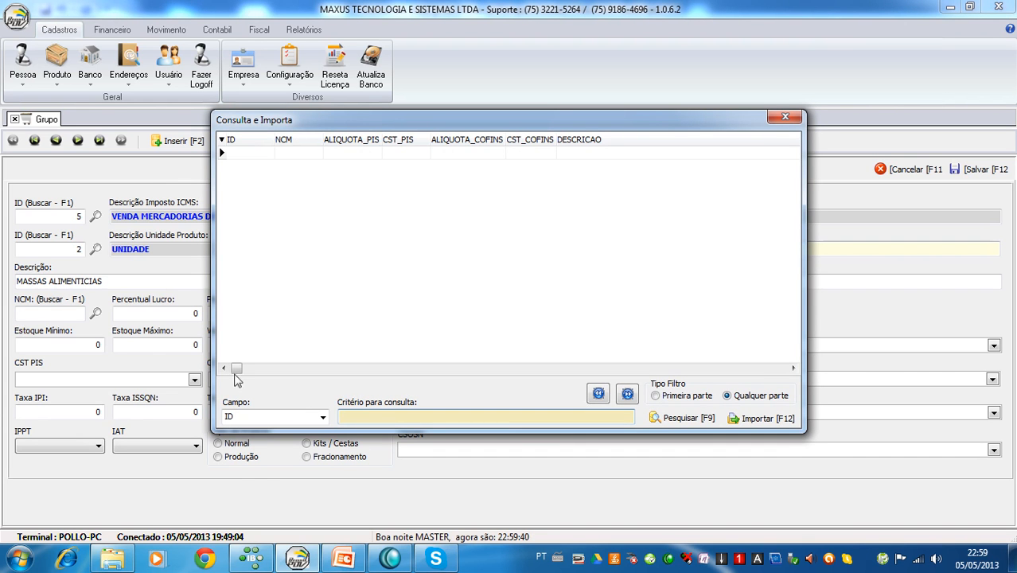
left_click(322, 419)
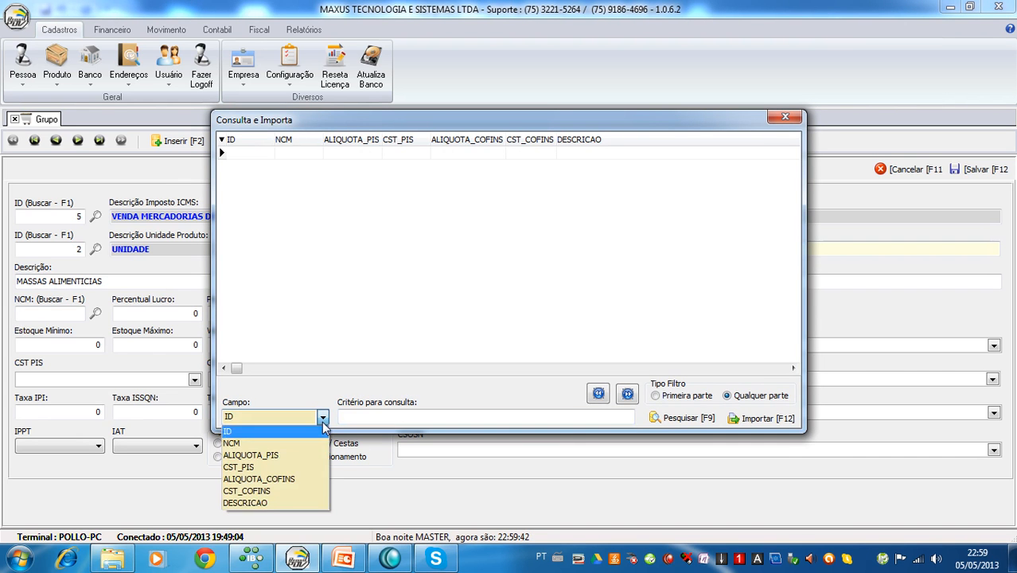
left_click(282, 502)
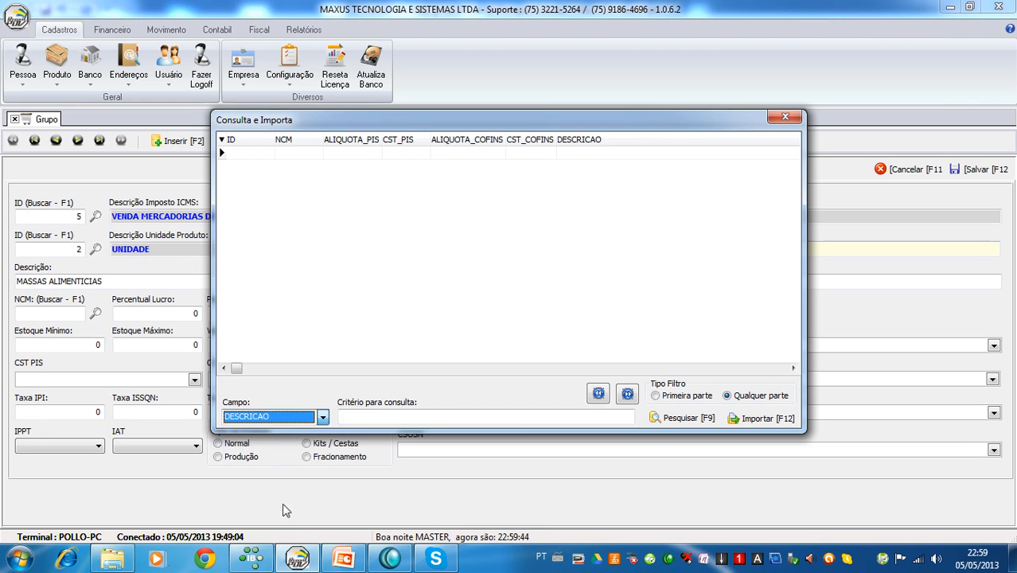
left_click(362, 419)
type("m")
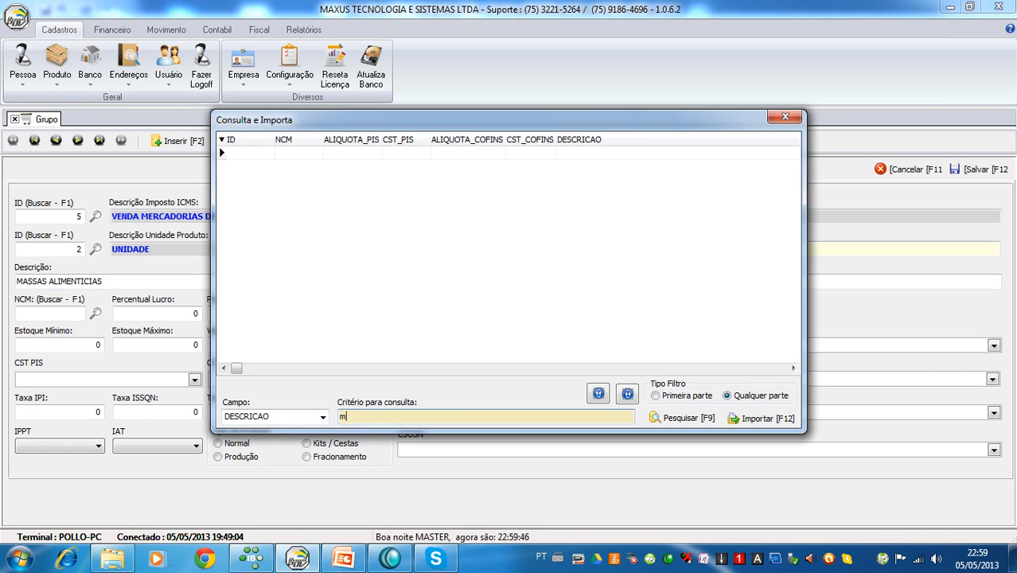
type("assas")
left_click(638, 419)
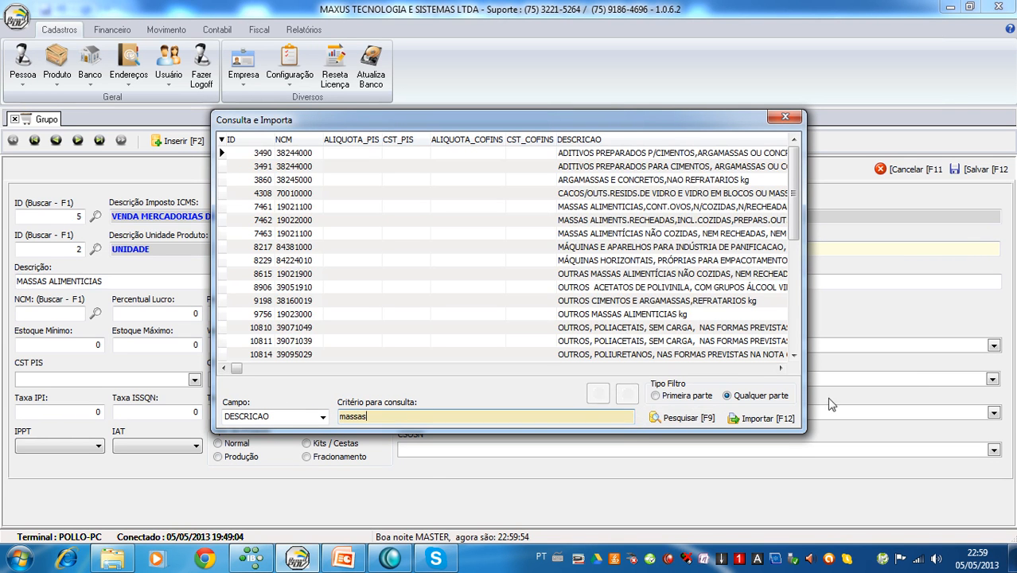
Import the NCM entry MASSAS ALIMENTICIAS,CONT.OVOS,N/COZIDAS,N/RECHEADAS,ETC and confirm code 19021100 for the group
left_click(780, 369)
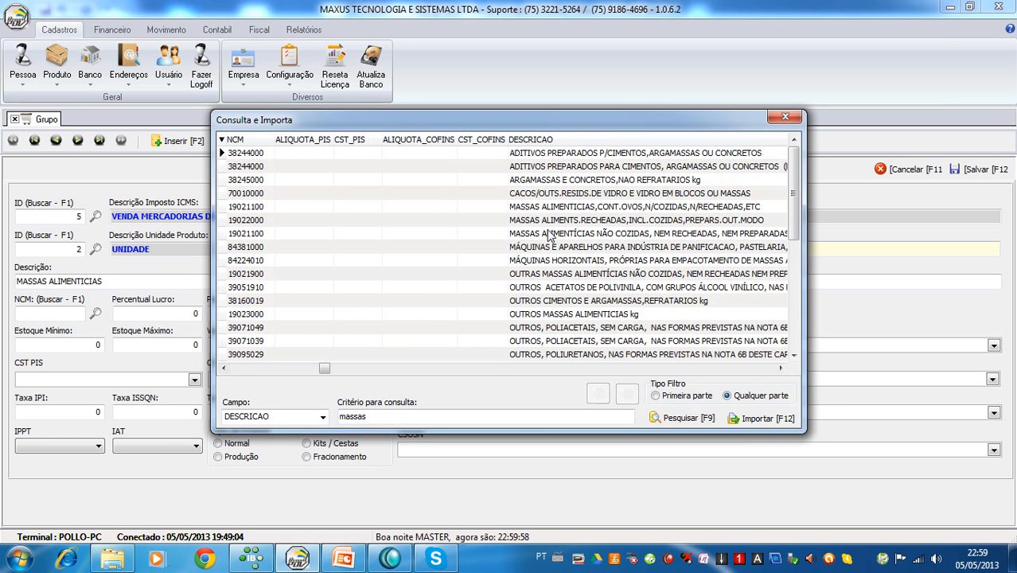
left_click(597, 209)
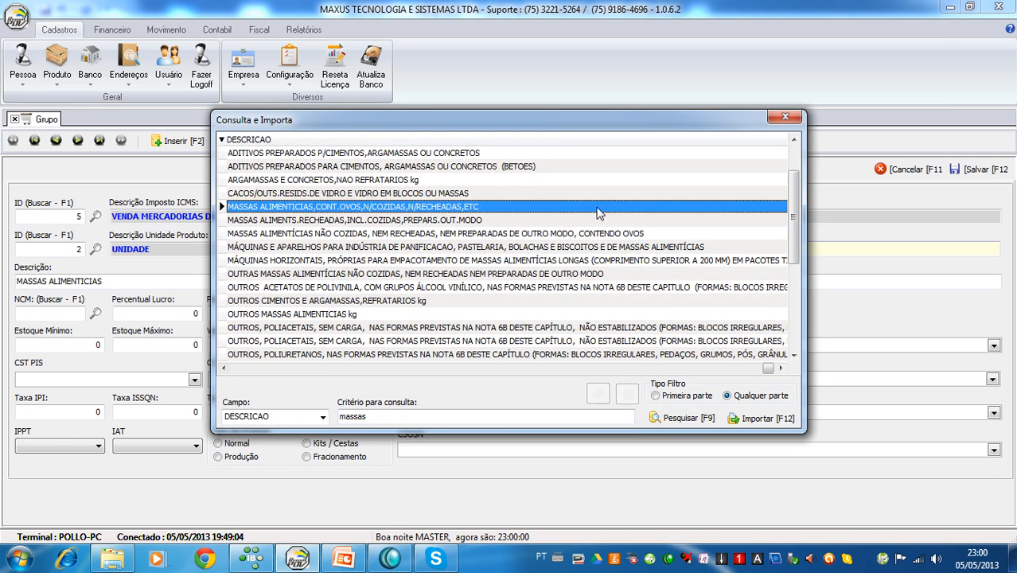
left_click(763, 420)
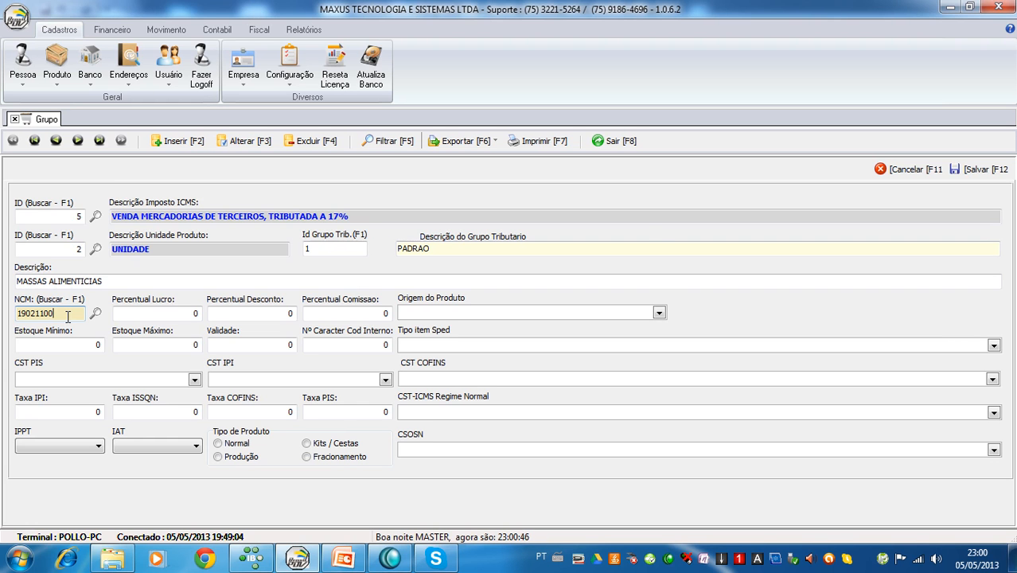
key("Return")
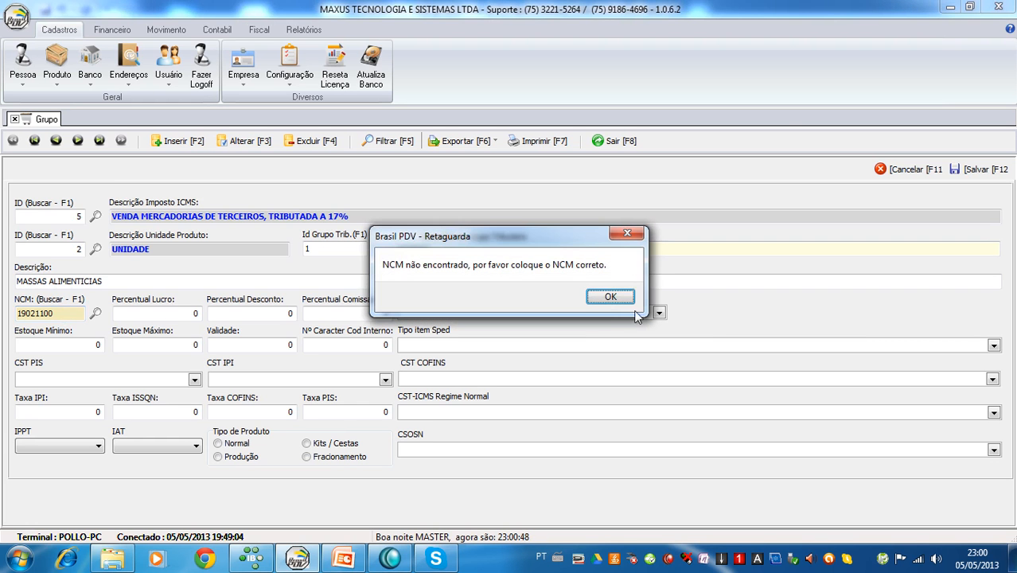
left_click(609, 299)
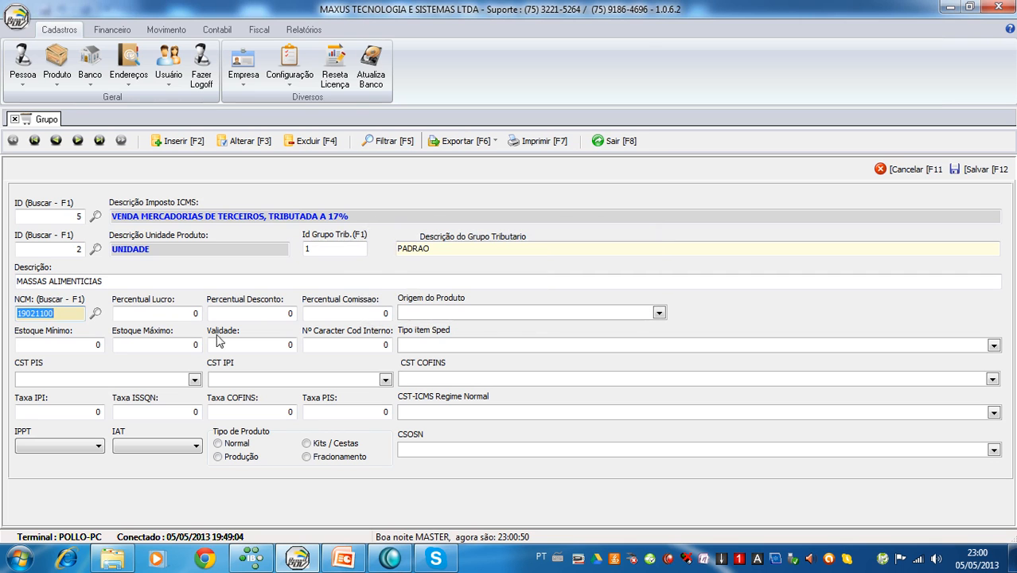
left_click(85, 314)
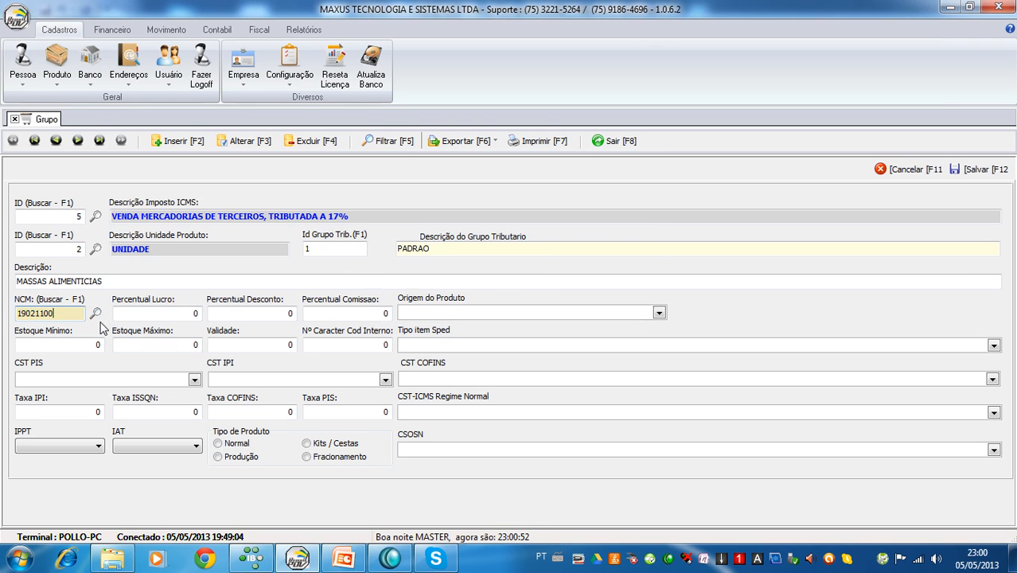
key("Tab")
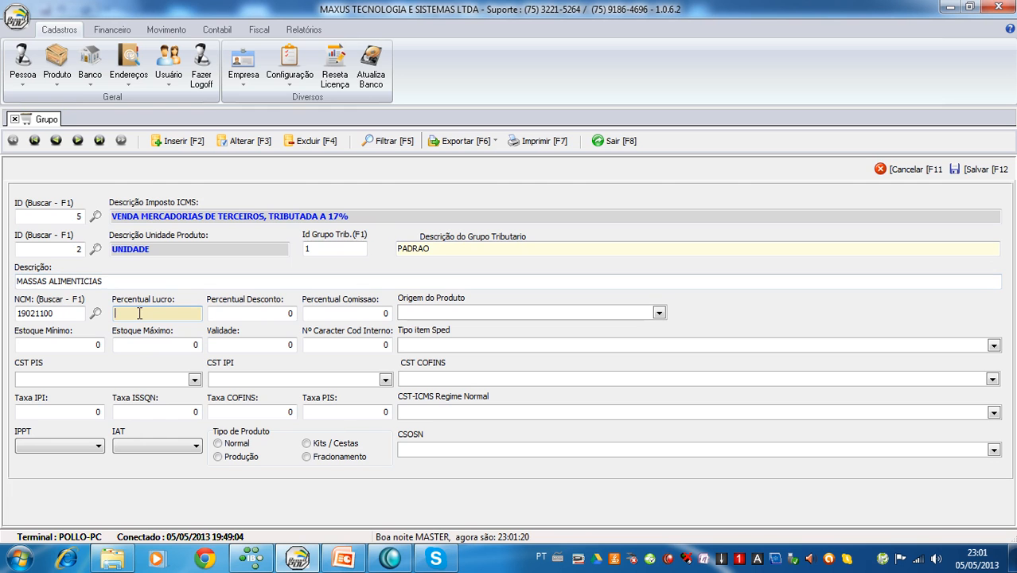
Set the group's profit percentage to 30 and its discount percentage to 5
type("30")
key("Tab")
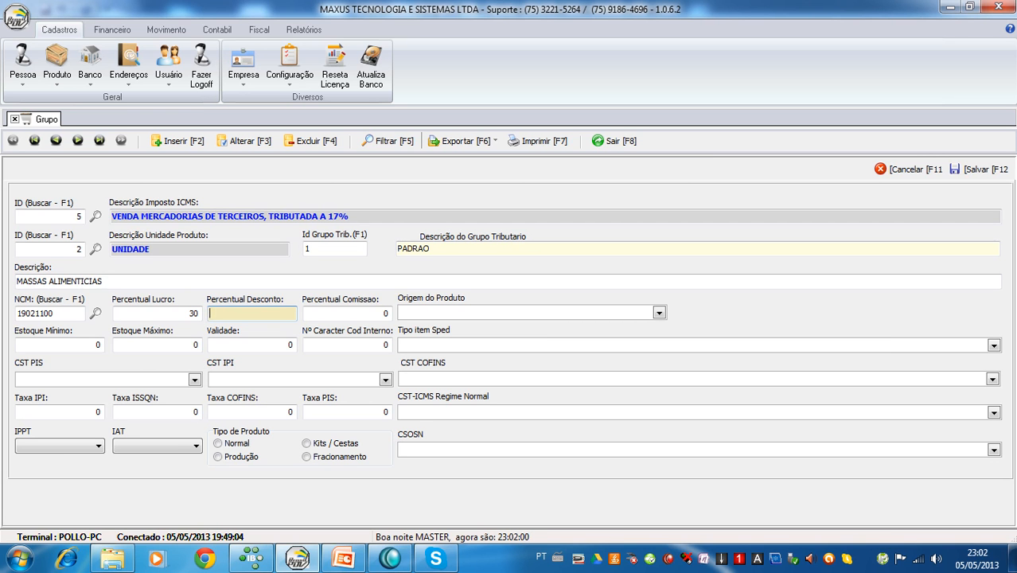
type("1")
key("BackSpace")
key("Tab")
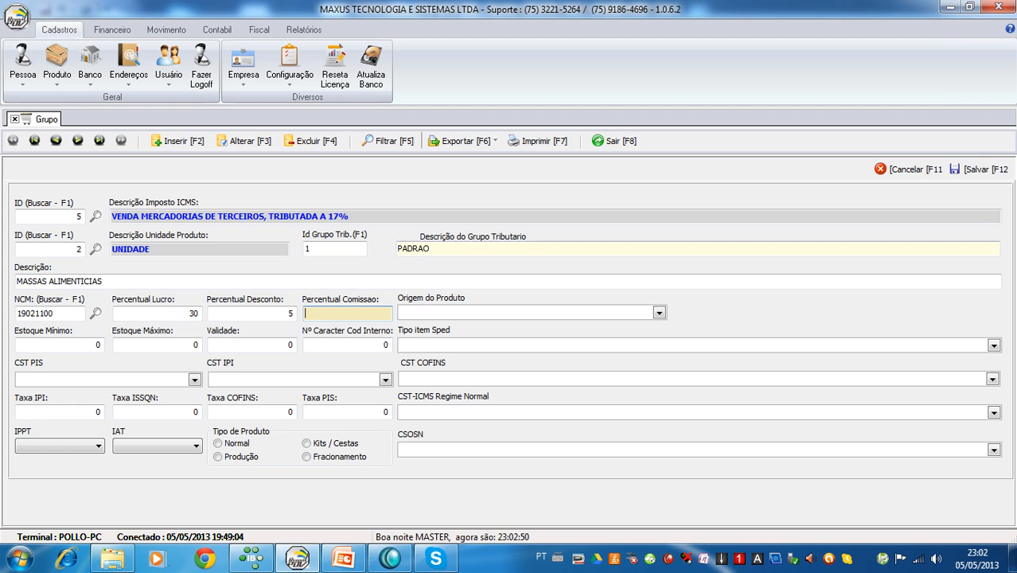
Set the group's commission percentage to 1, with a minimum stock of 20 and a maximum stock of 100
type("1")
left_click(60, 345)
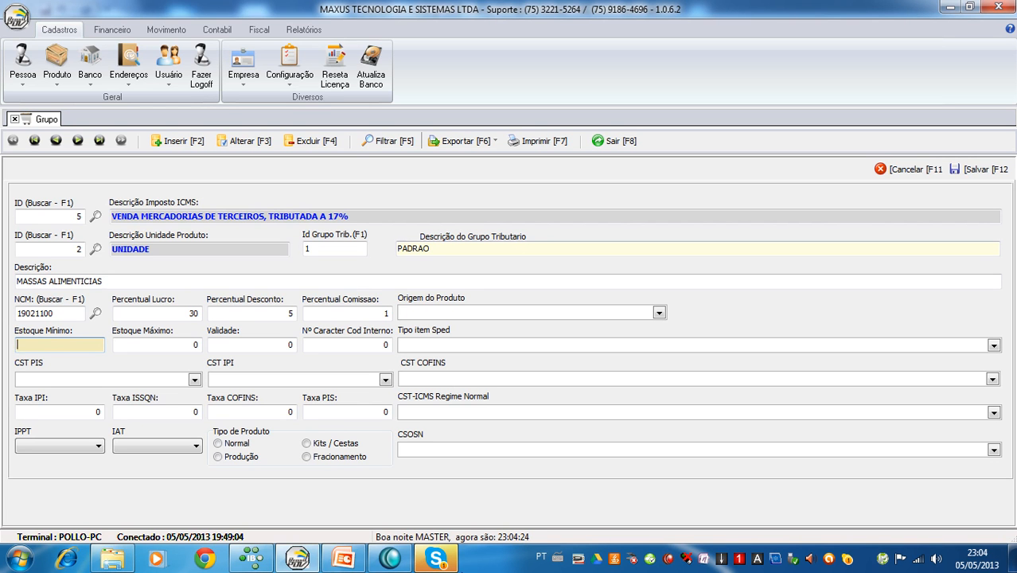
type("20")
key("Tab")
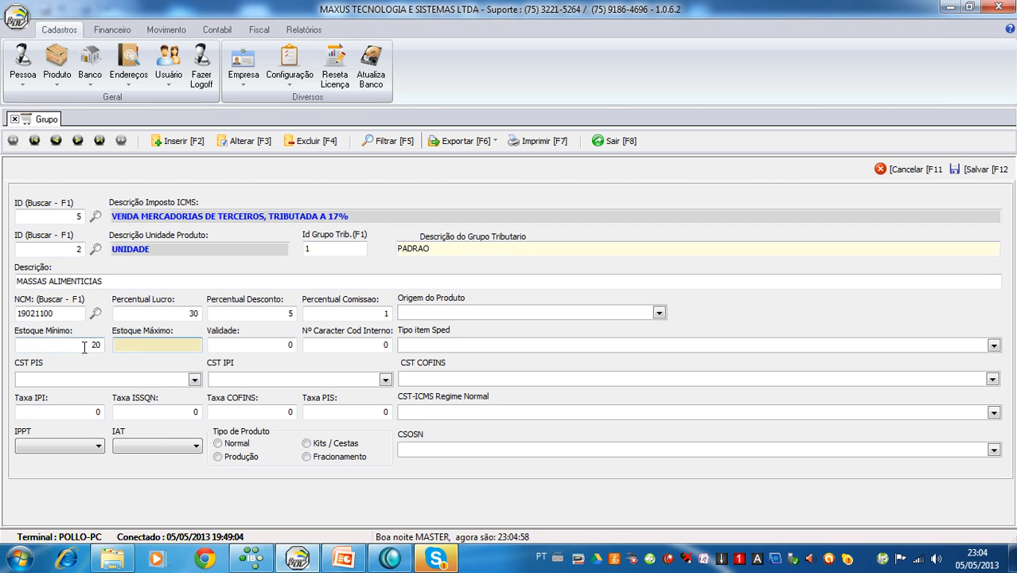
type("100")
key("Tab")
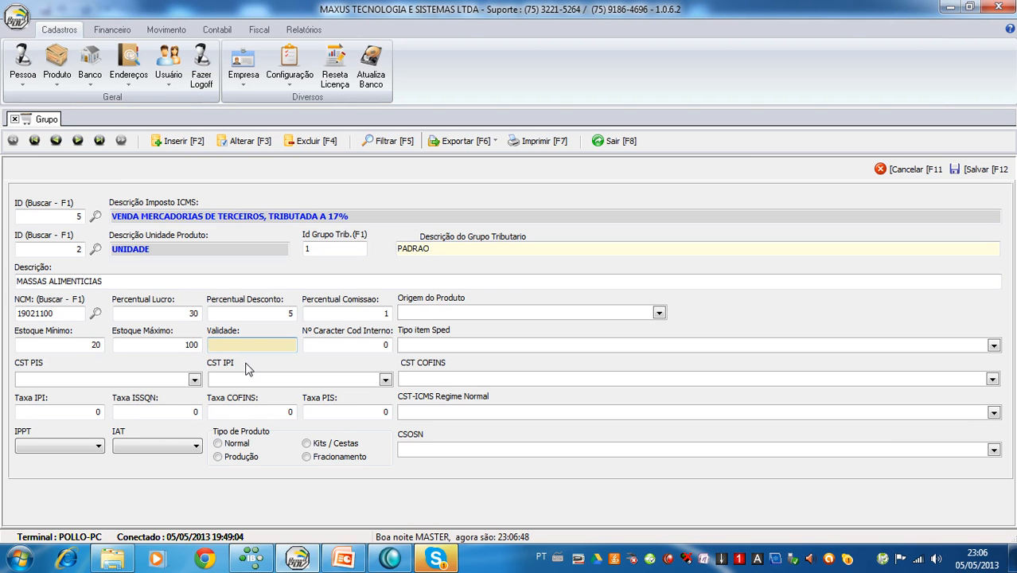
Set the group's validity to 7 and its number of internal code characters to 5
type("7")
key("Tab")
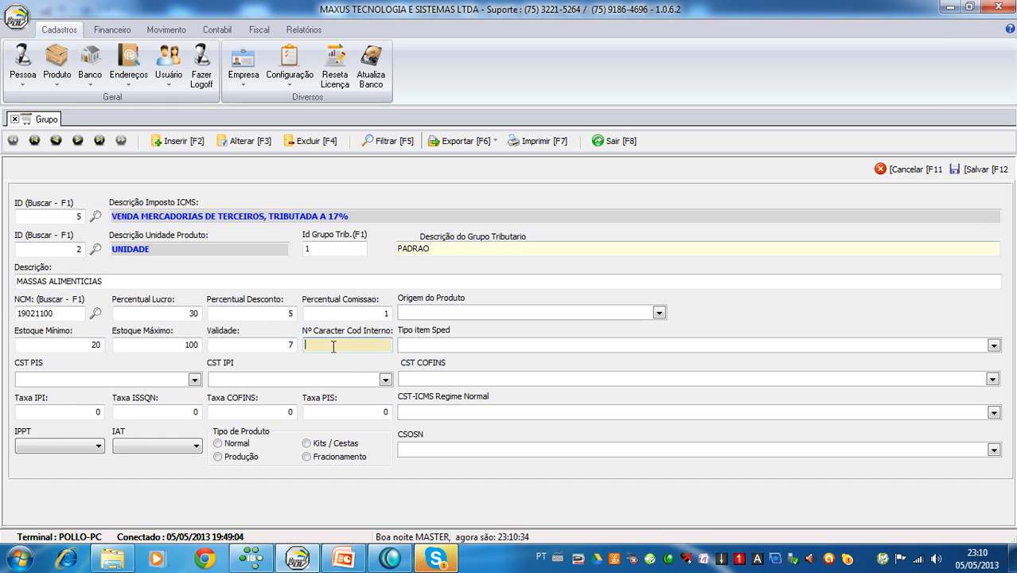
type("5")
key("Tab")
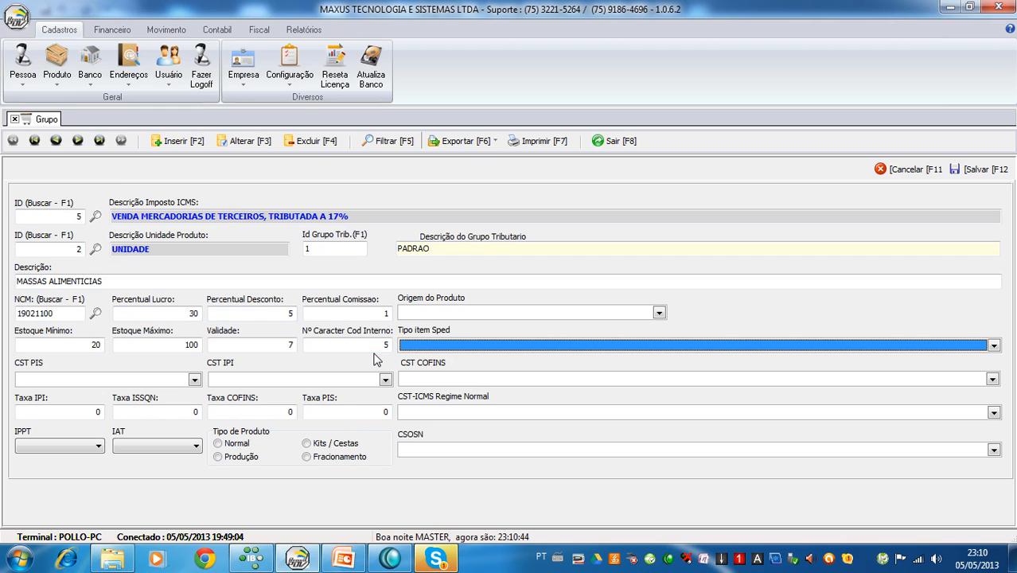
Set the group's Tipo item Sped to Mercadoria Para Revenda
left_click(992, 347)
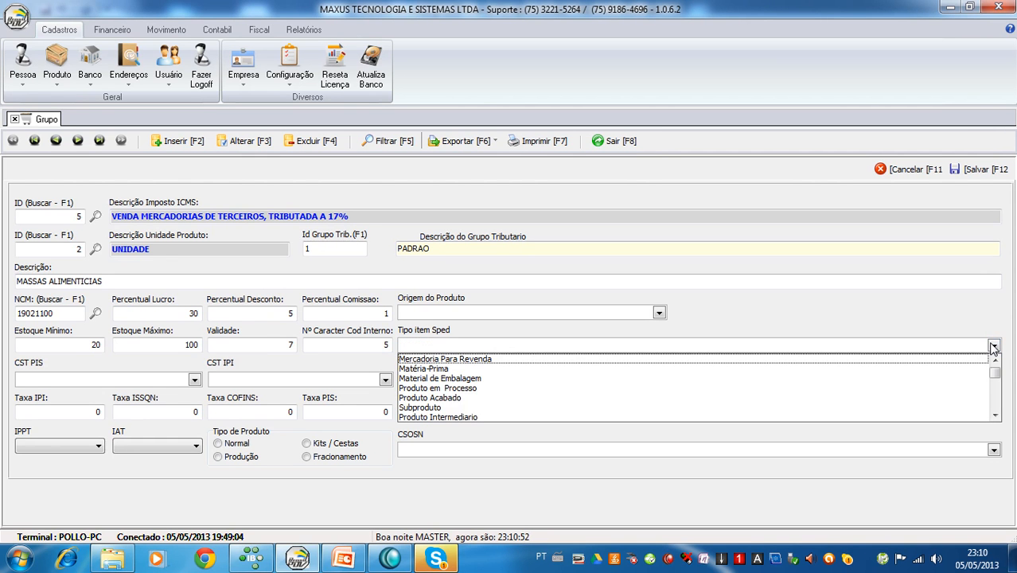
left_click(992, 347)
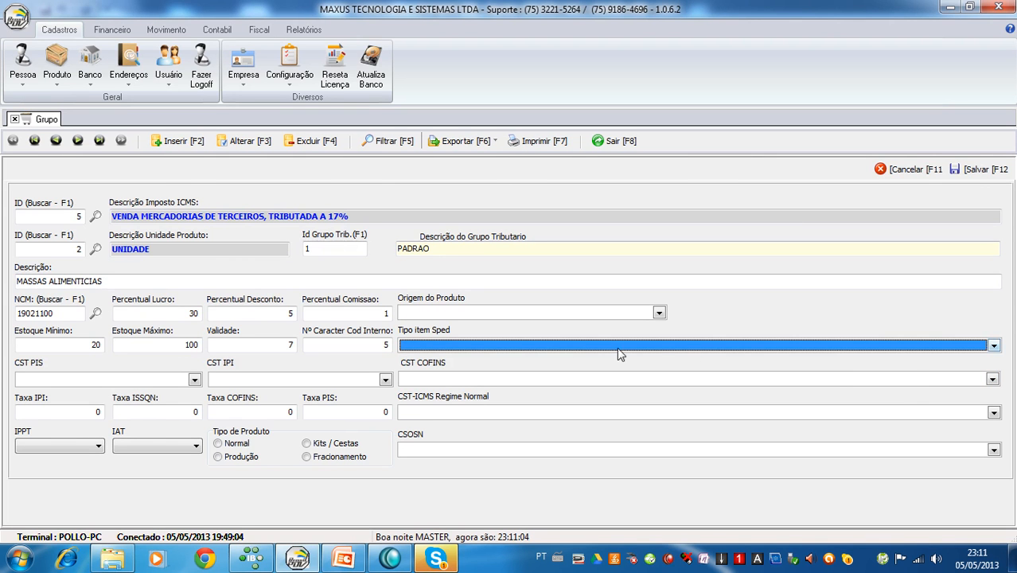
left_click(993, 347)
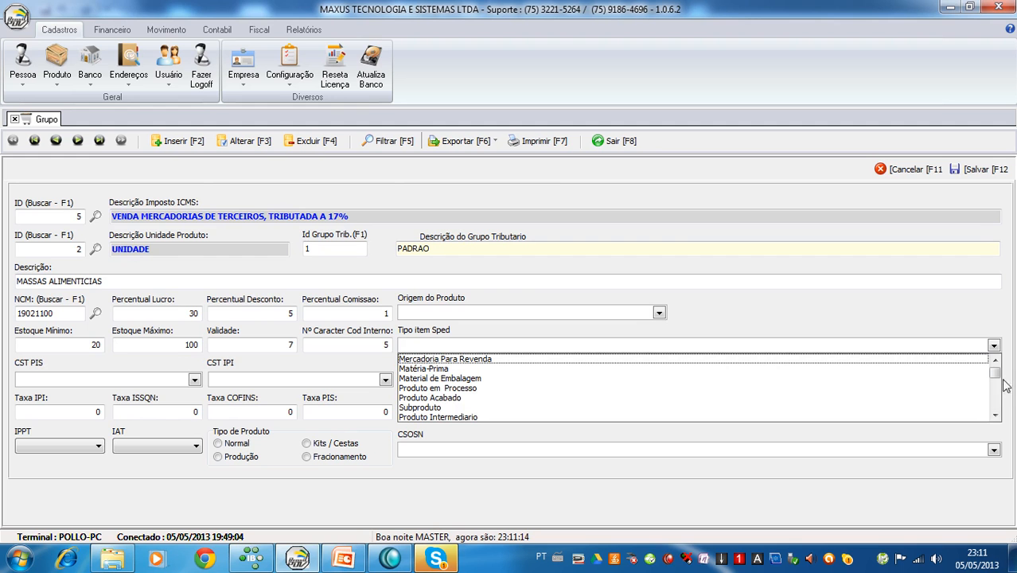
left_click(995, 419)
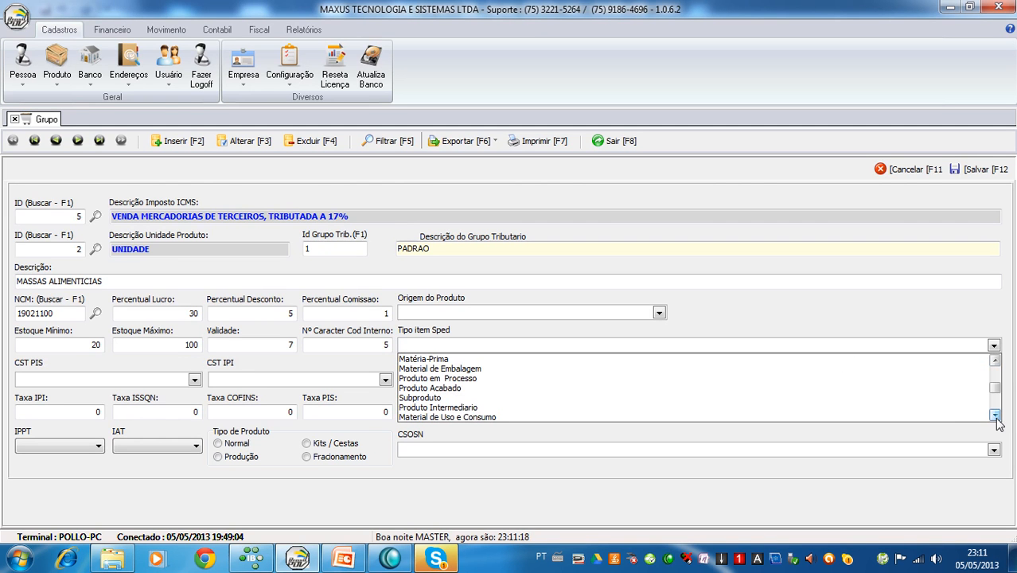
left_click(995, 419)
left_click(995, 418)
left_click(996, 417)
left_click(995, 417)
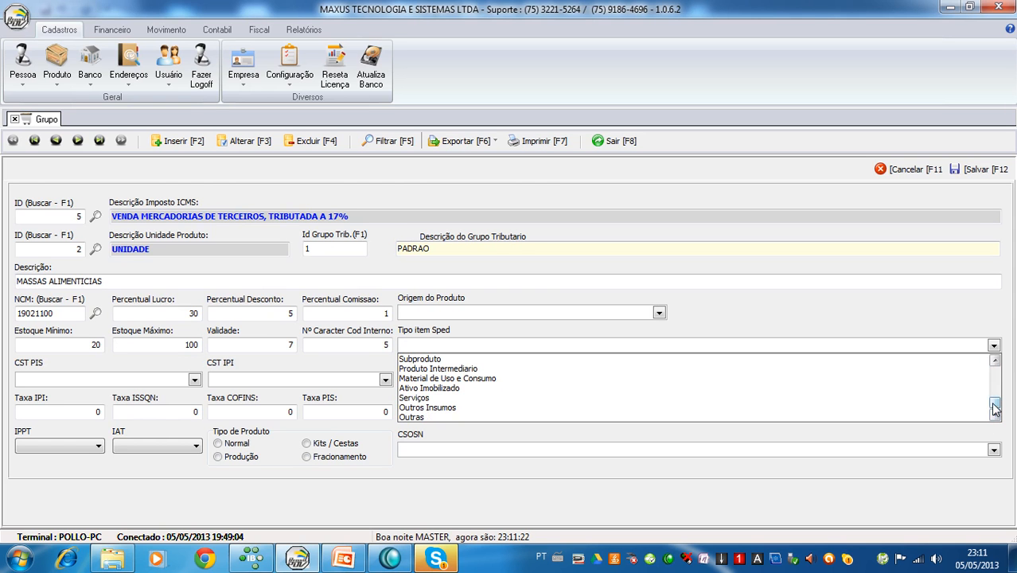
left_click_drag(993, 404, 996, 356)
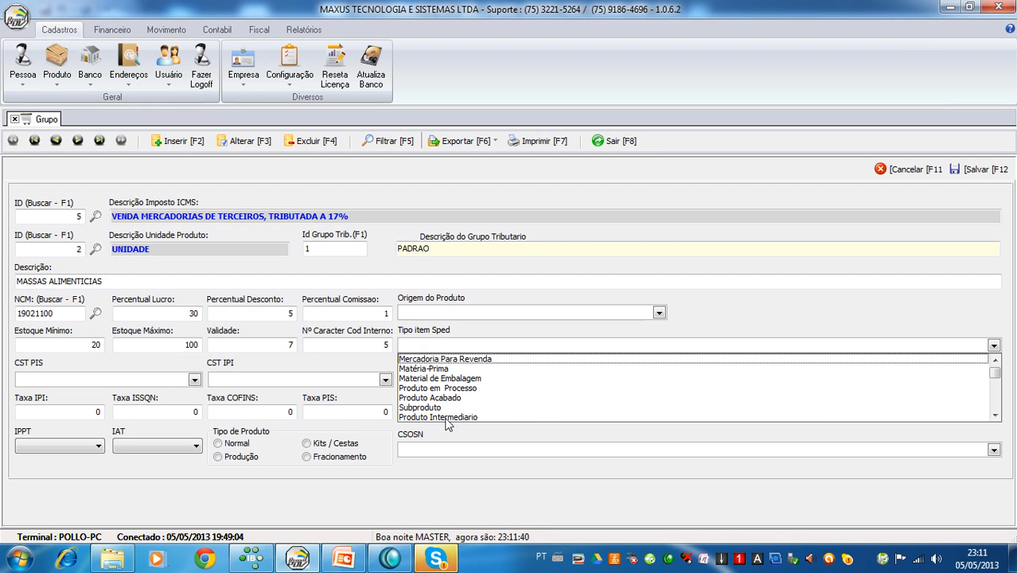
double_click(995, 416)
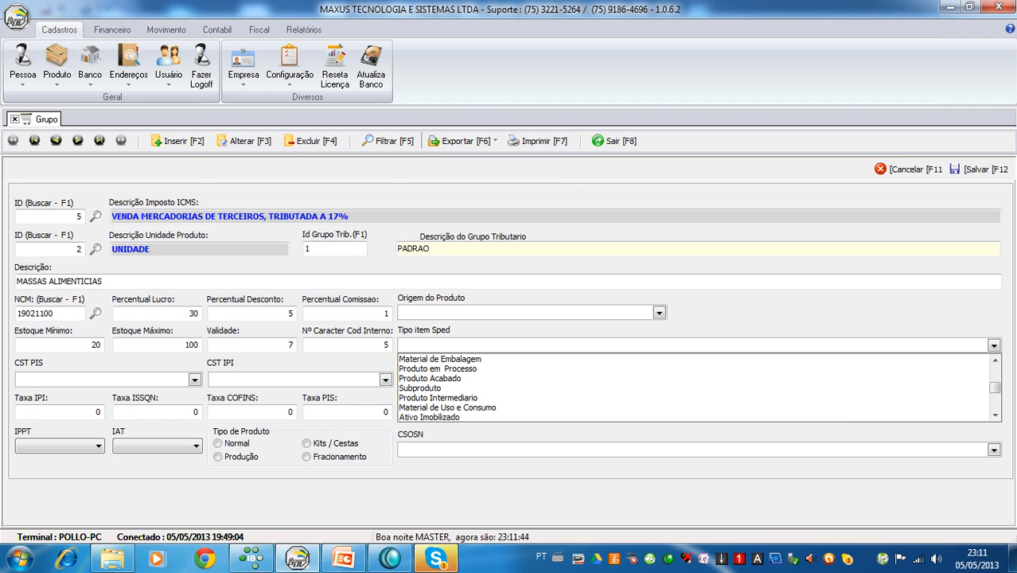
left_click(995, 416)
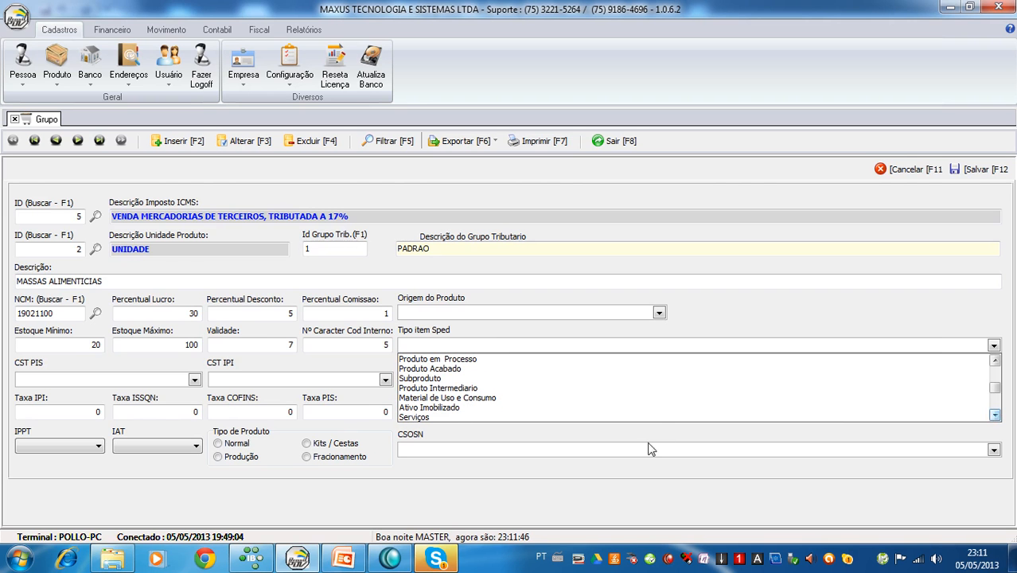
left_click(995, 417)
left_click(994, 415)
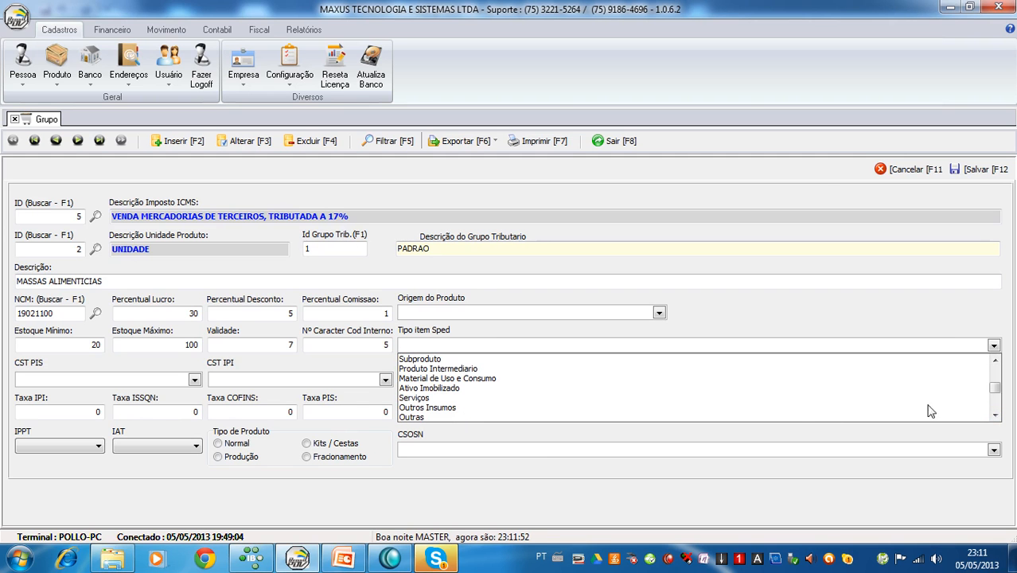
left_click_drag(996, 392, 996, 363)
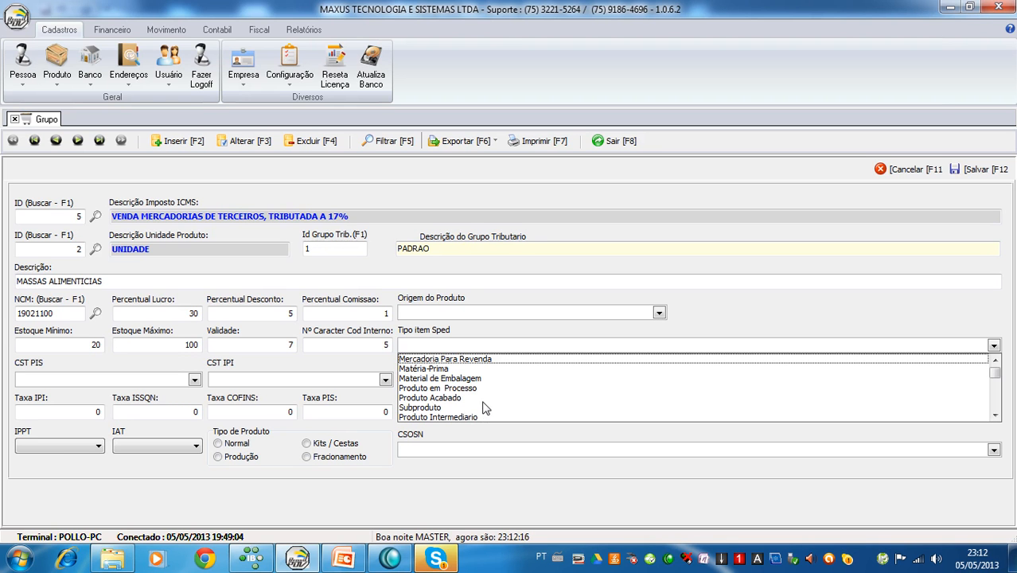
left_click(468, 359)
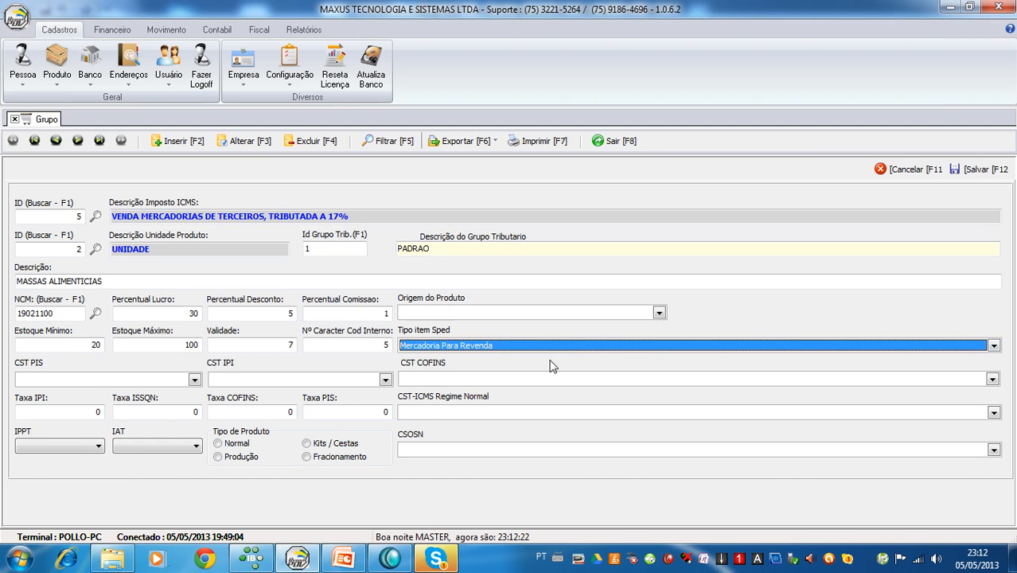
Set the product origin to 0 - Nacional, exceto as indicadas nos códigos 3 a 5
left_click(658, 314)
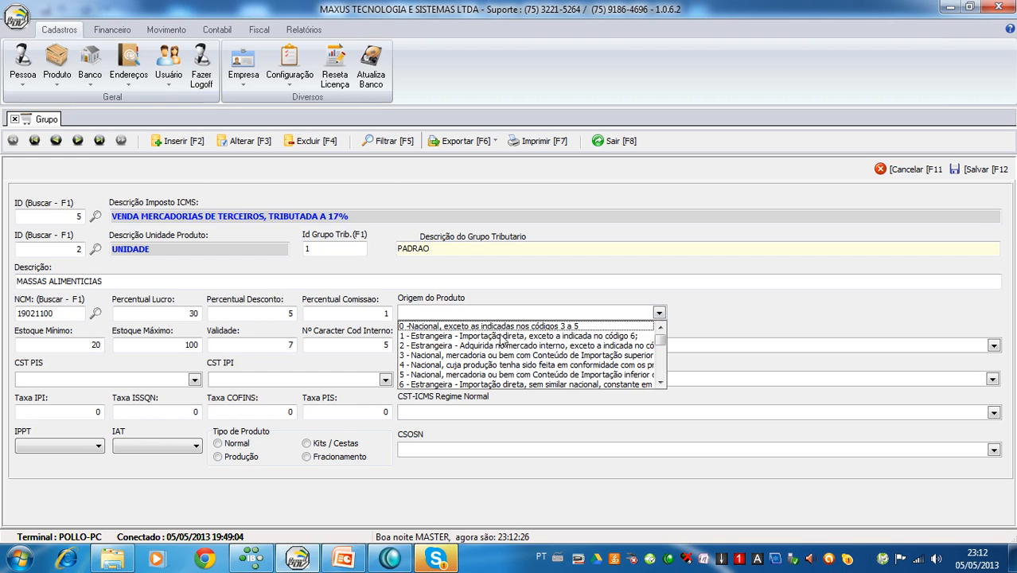
left_click(660, 384)
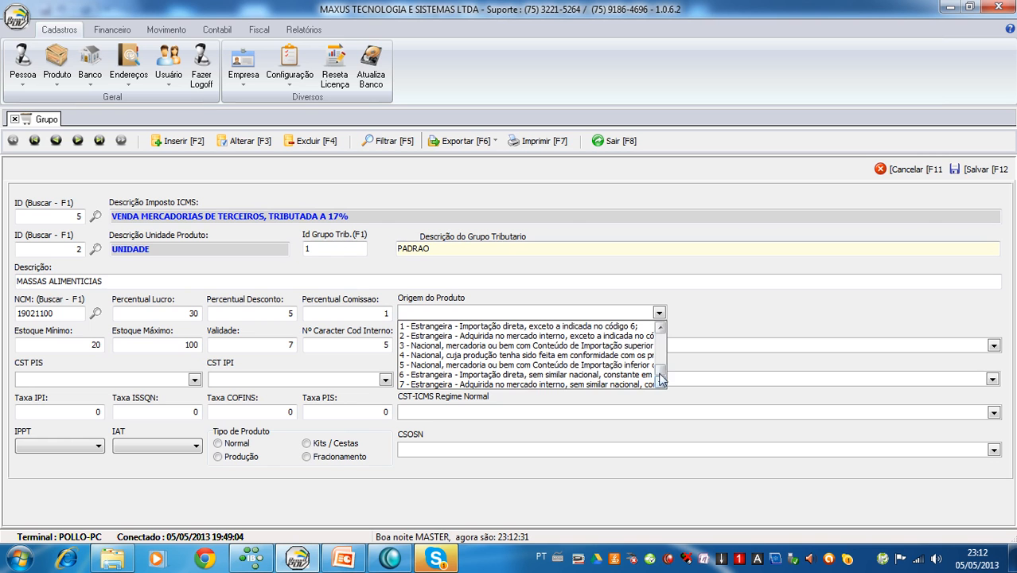
left_click_drag(660, 379, 661, 334)
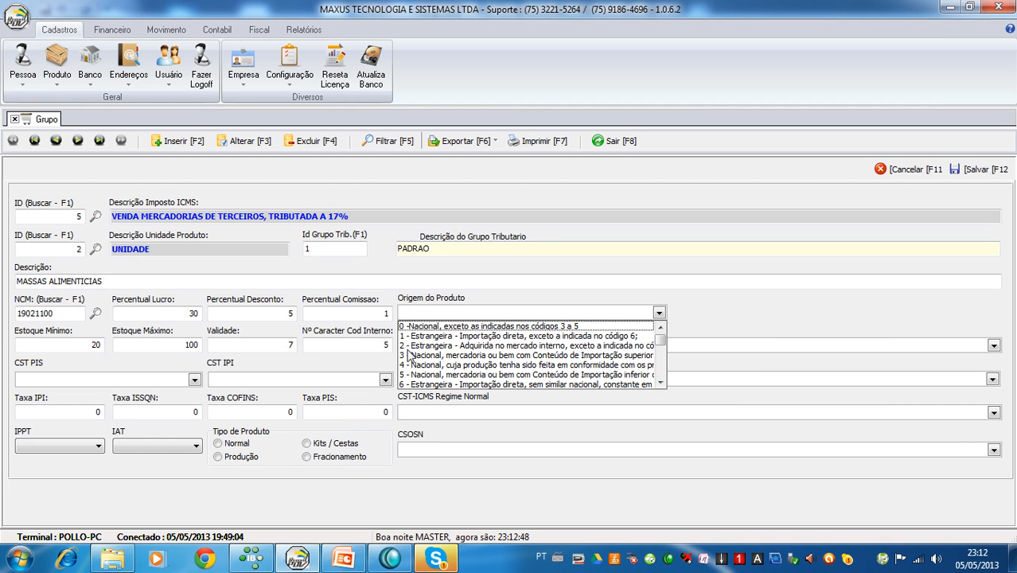
mouse_move(658, 347)
left_mouse_down()
mouse_move(662, 380)
mouse_move(663, 330)
left_mouse_up()
left_click(527, 328)
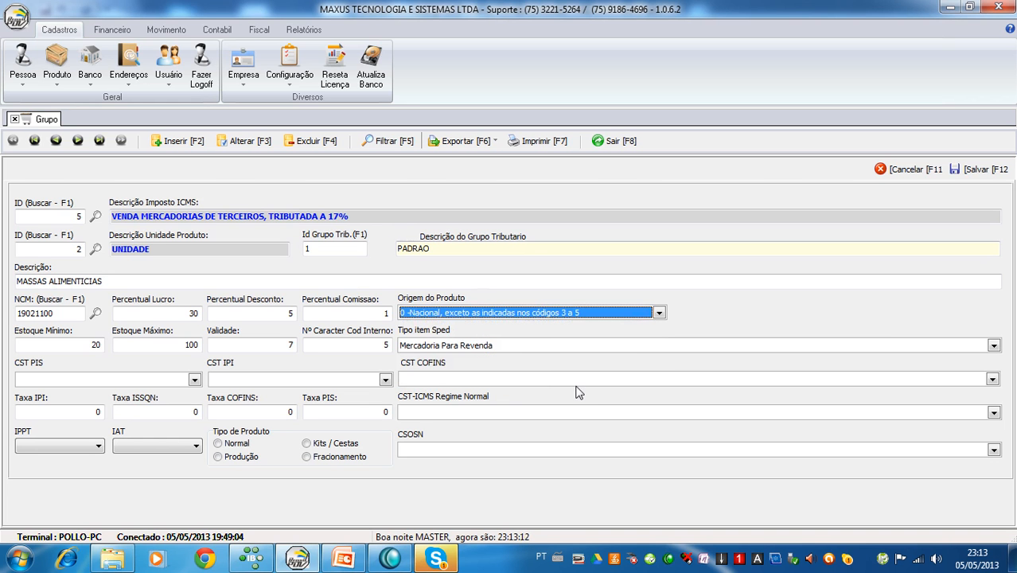
Look through the full list of CST PIS tax situation codes without choosing one
left_click(190, 384)
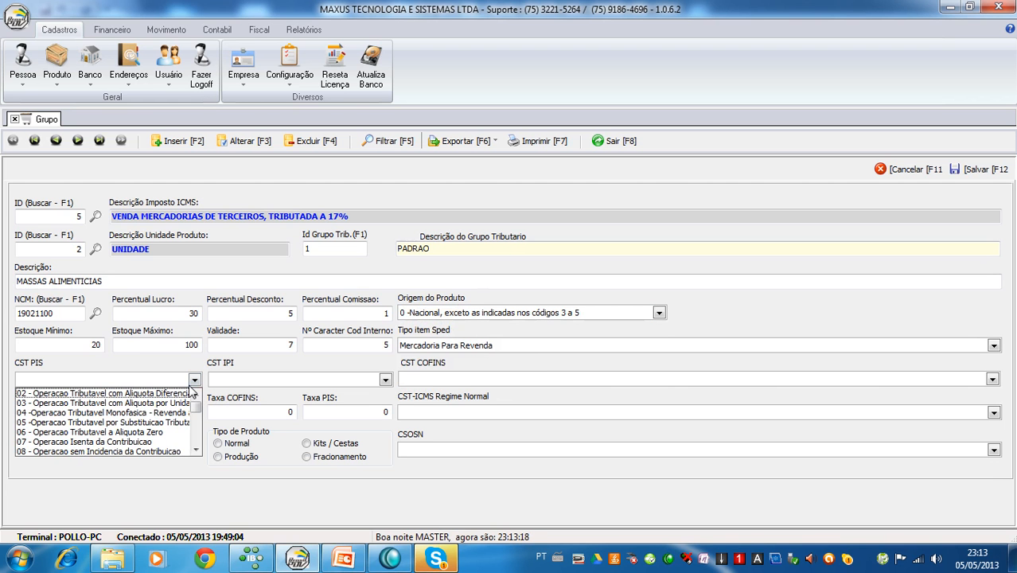
left_click_drag(198, 410, 198, 448)
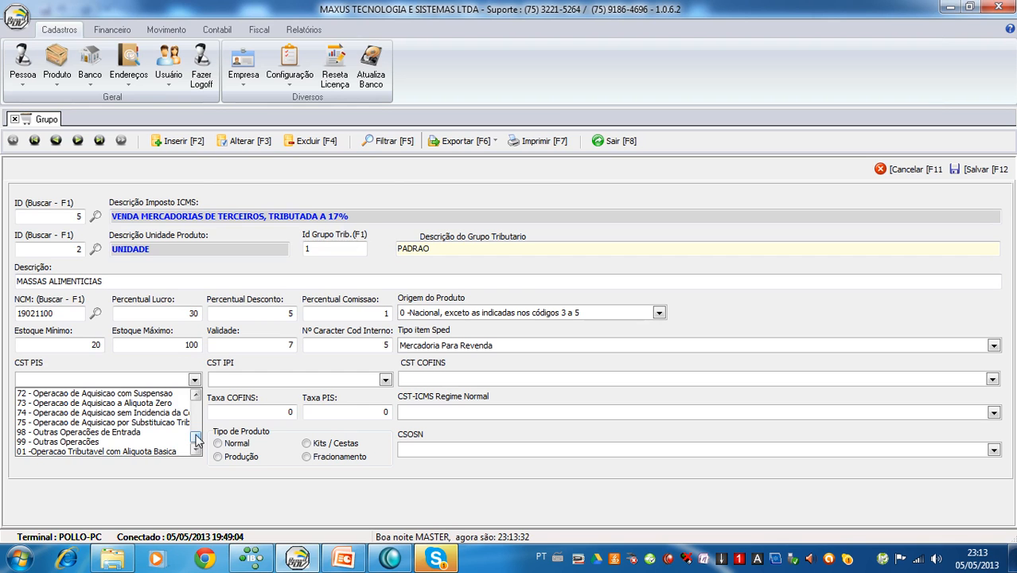
left_click_drag(195, 404, 196, 403)
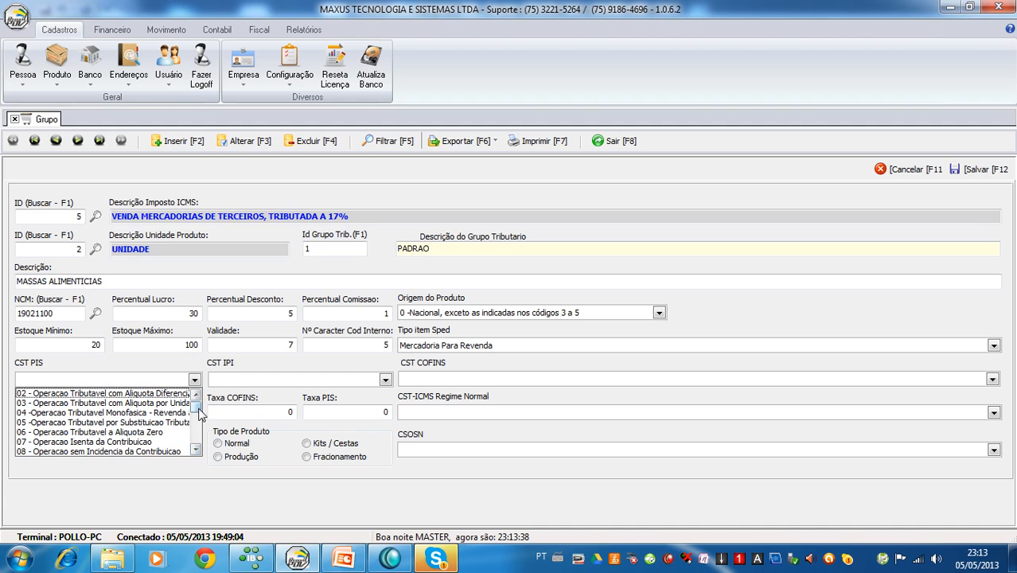
mouse_move(197, 412)
left_mouse_down()
mouse_move(196, 452)
mouse_move(195, 402)
left_mouse_up()
left_click(196, 450)
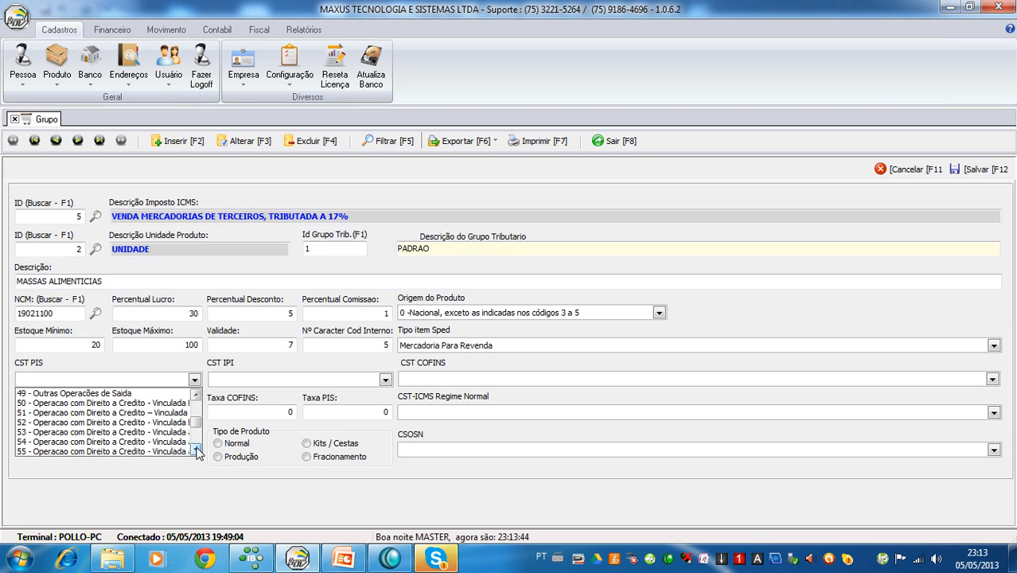
left_click(196, 450)
left_click(196, 450)
left_click(196, 450)
left_click(196, 450)
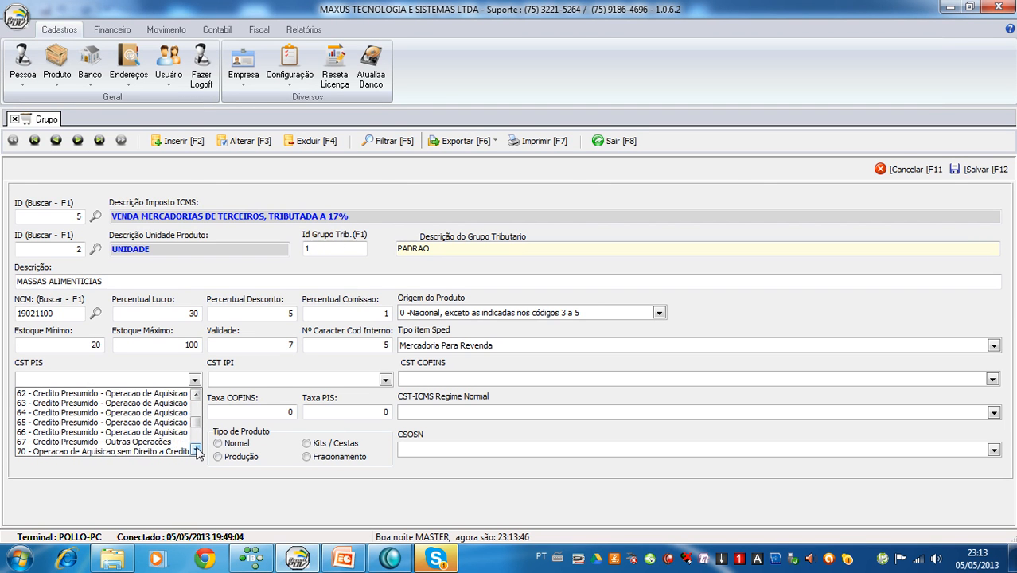
left_click(195, 449)
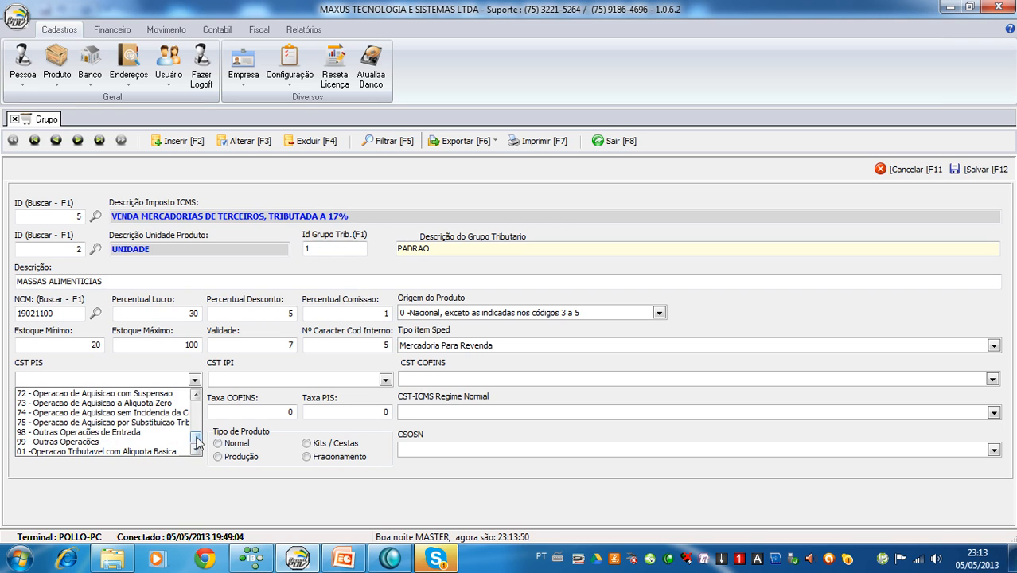
left_click_drag(197, 443, 197, 406)
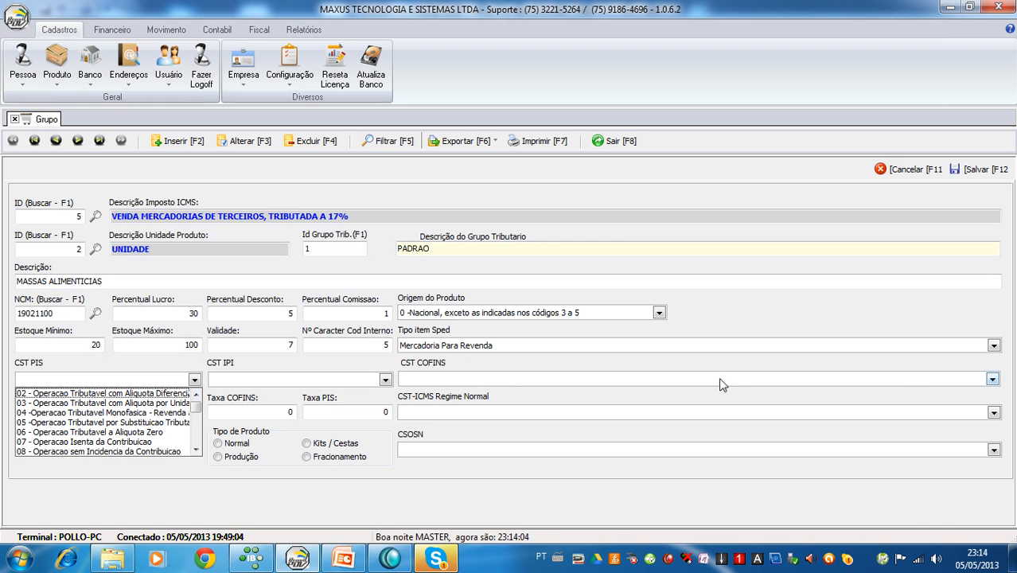
Compare the first codes offered for CST COFINS with those offered for CST PIS
left_click(898, 385)
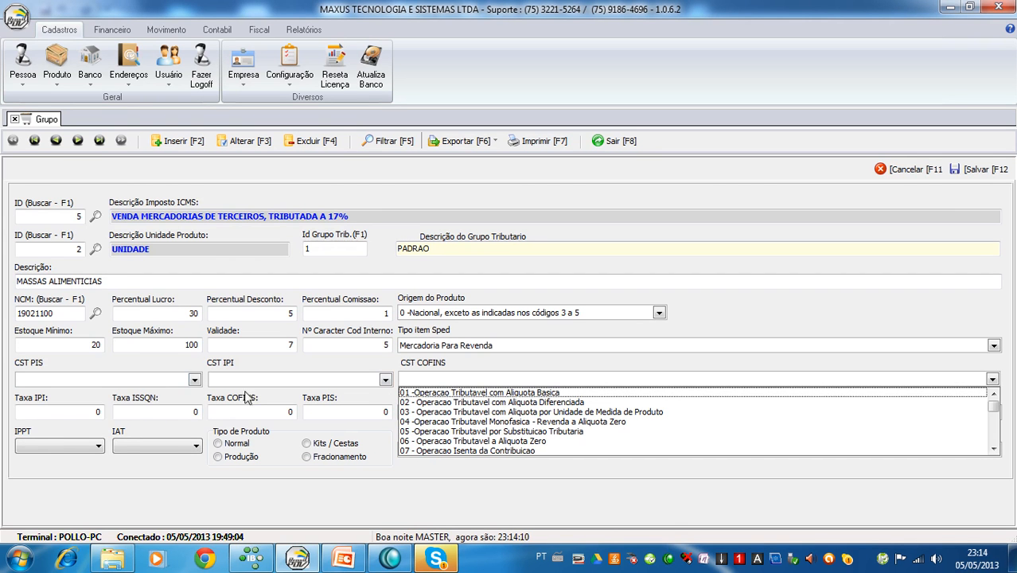
left_click(196, 378)
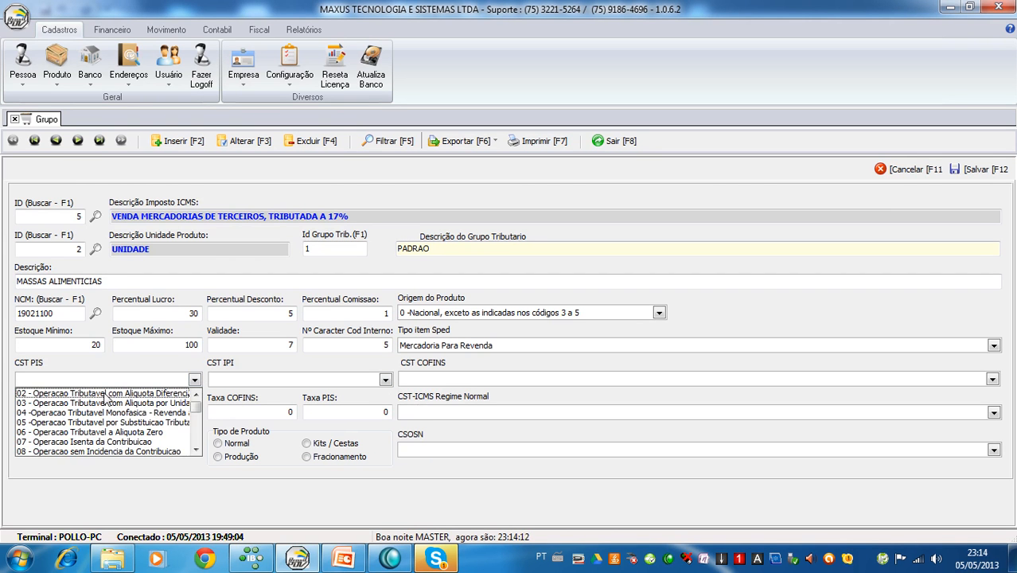
left_click(46, 389)
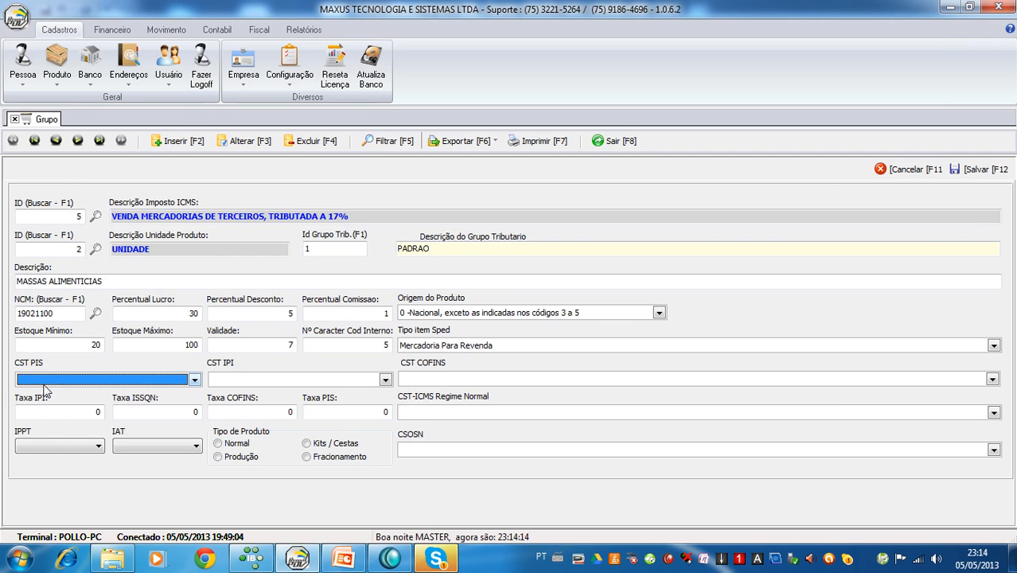
left_click(835, 380)
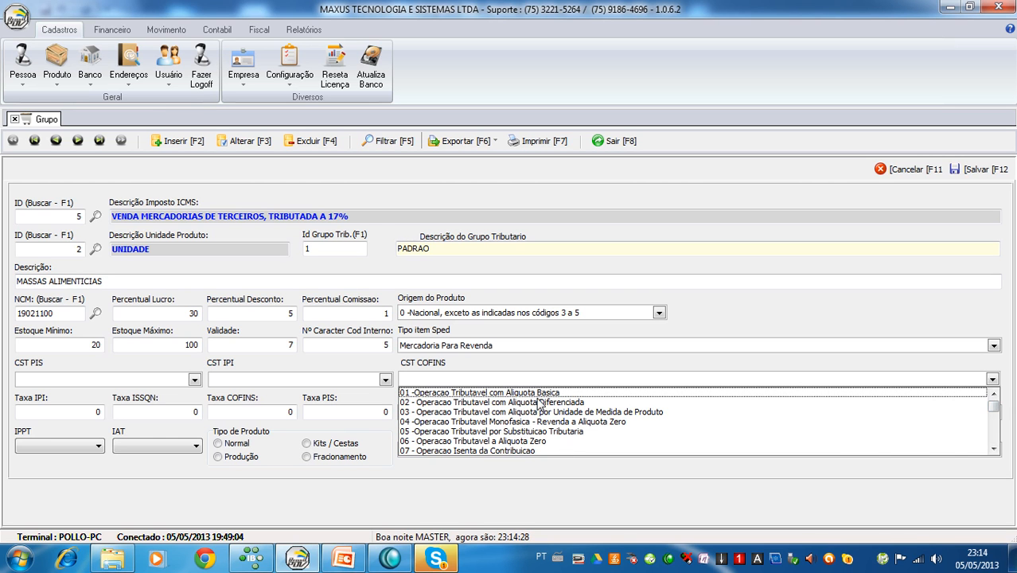
left_click(194, 379)
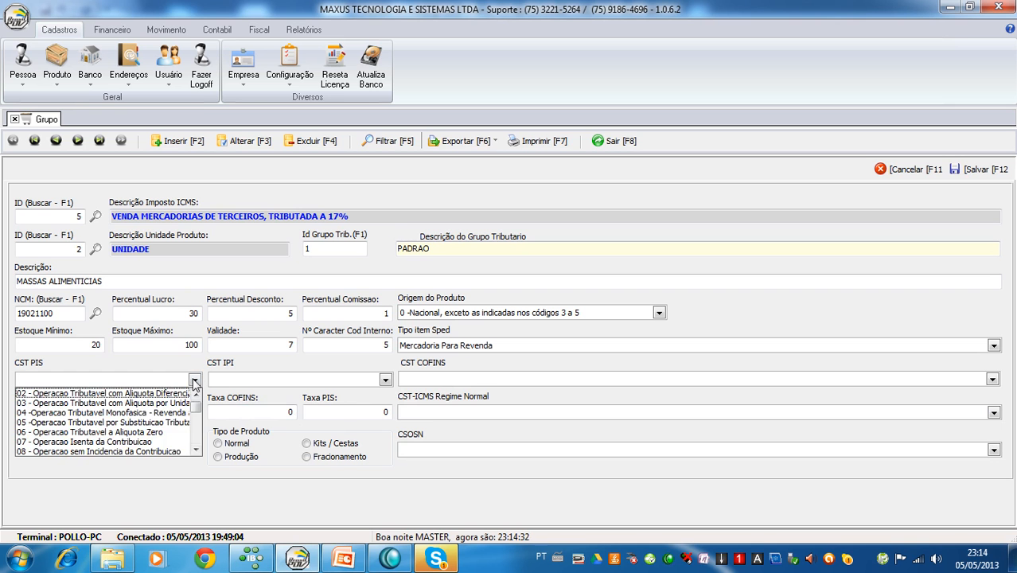
left_click(194, 381)
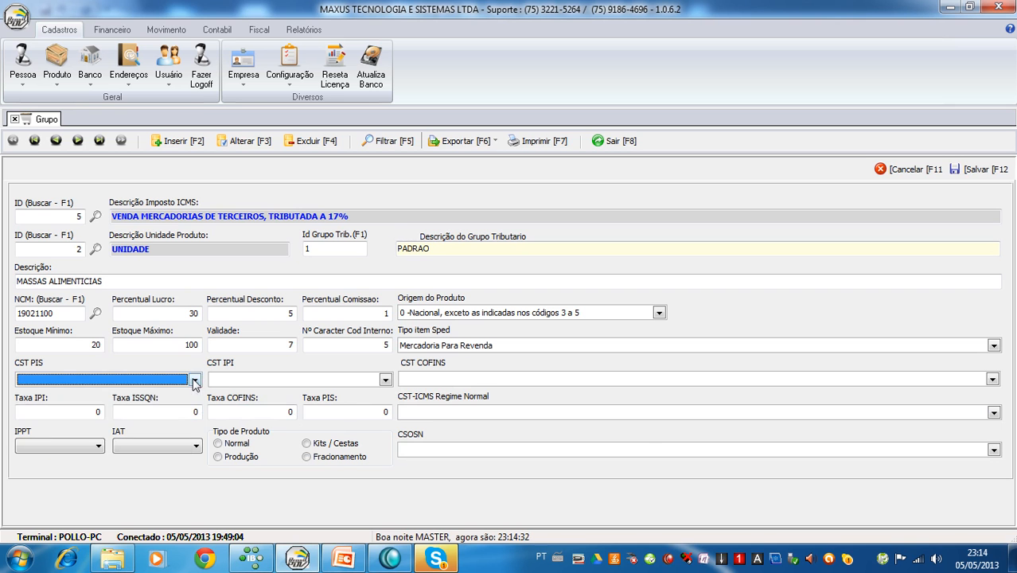
Look through the full list of CST COFINS tax situation codes, from 01 through 99, without choosing one
left_click(992, 380)
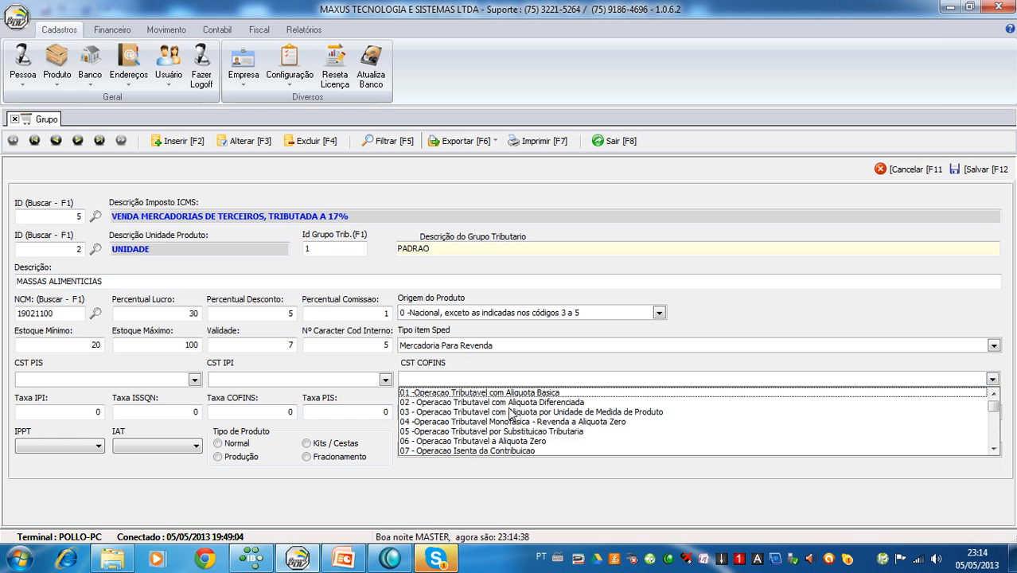
left_click(994, 449)
left_click(994, 448)
left_click(995, 449)
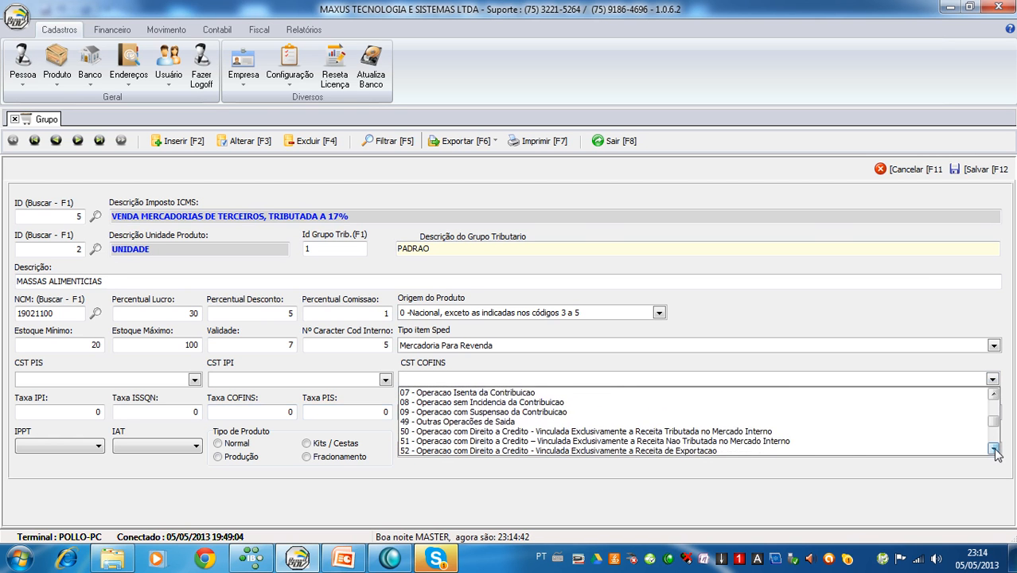
left_click(994, 449)
left_click(994, 448)
left_click(994, 449)
left_click(994, 449)
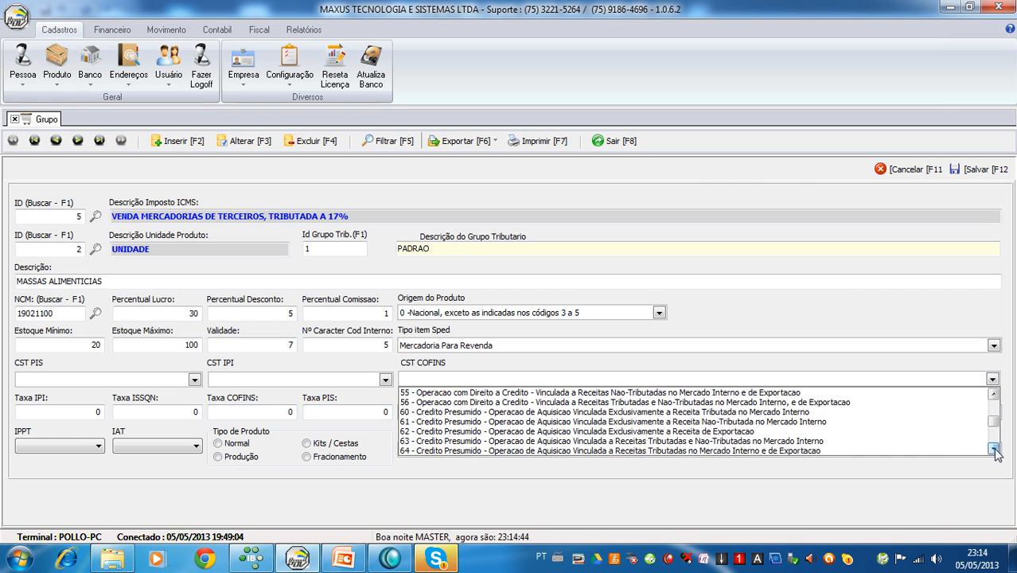
left_click(995, 448)
left_click(994, 448)
left_click(995, 449)
left_click(995, 449)
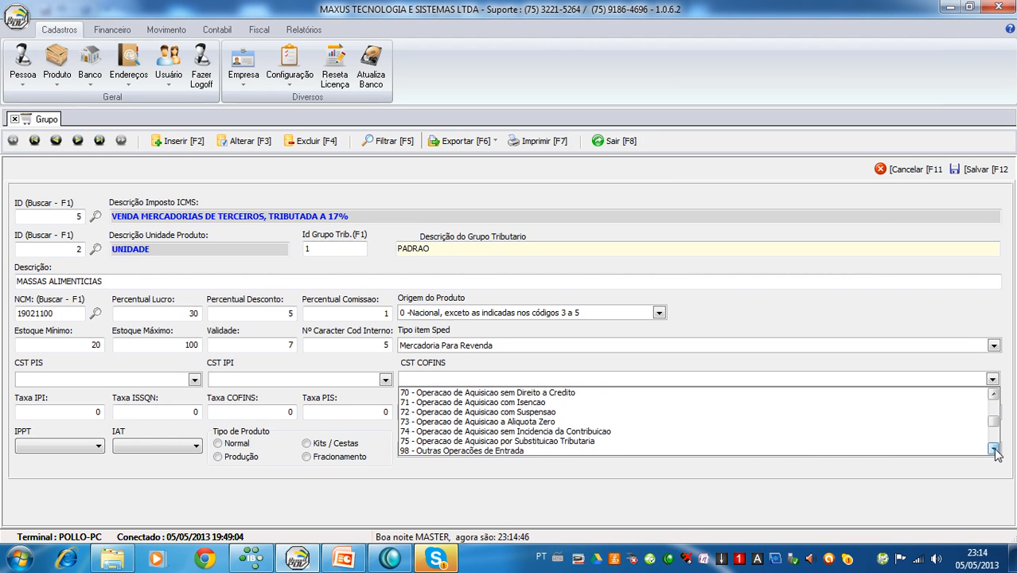
left_click(994, 449)
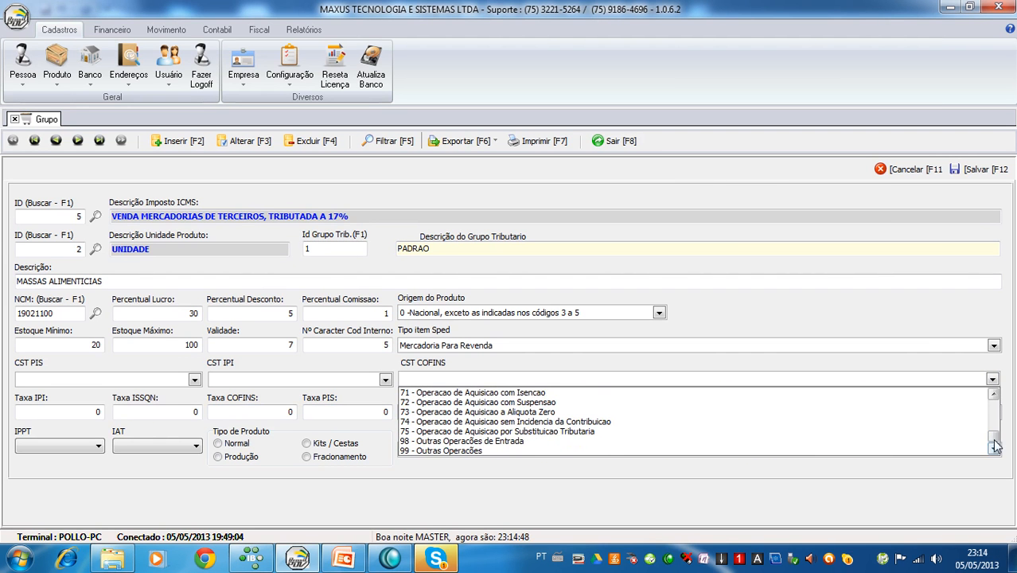
left_click(993, 413)
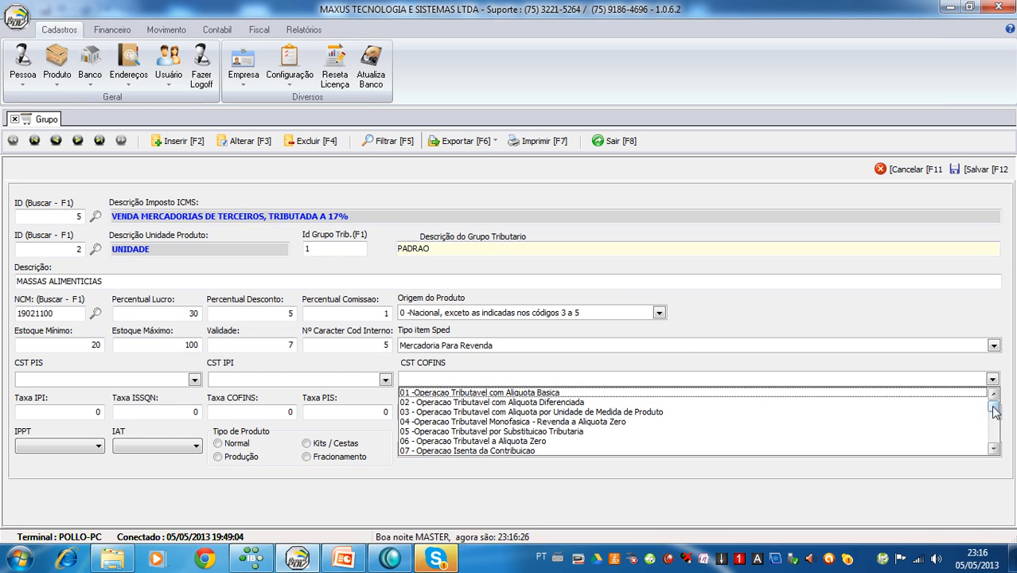
Set the group's CST COFINS to 99 - Outras Operacões
left_click_drag(995, 410, 996, 451)
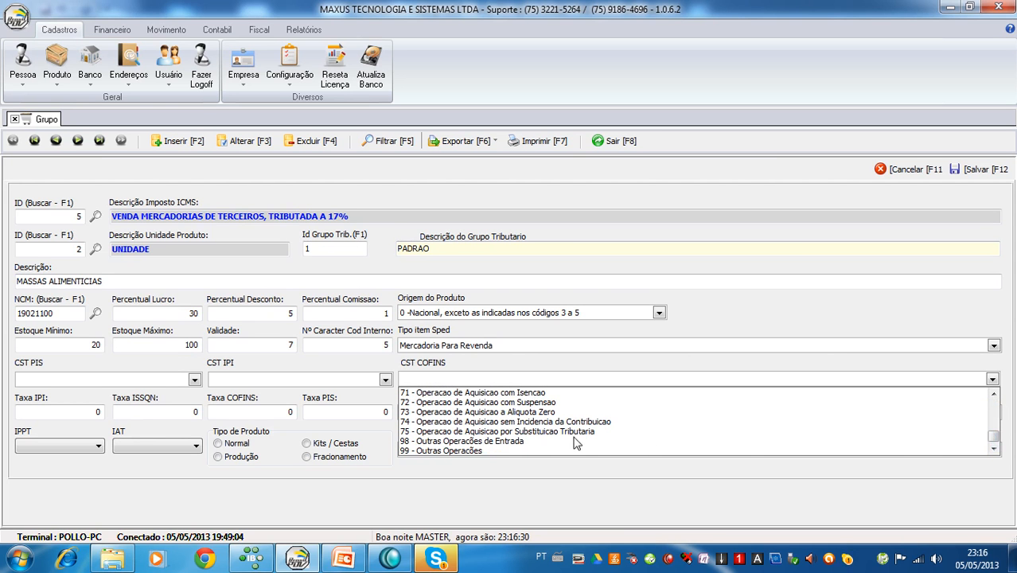
left_click_drag(992, 439, 992, 395)
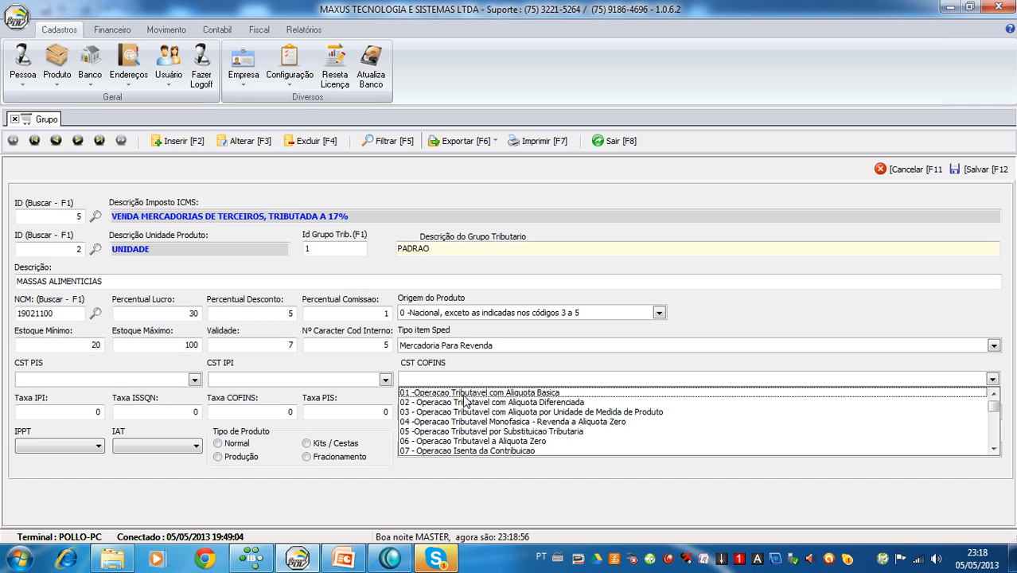
left_click(993, 449)
left_click(992, 449)
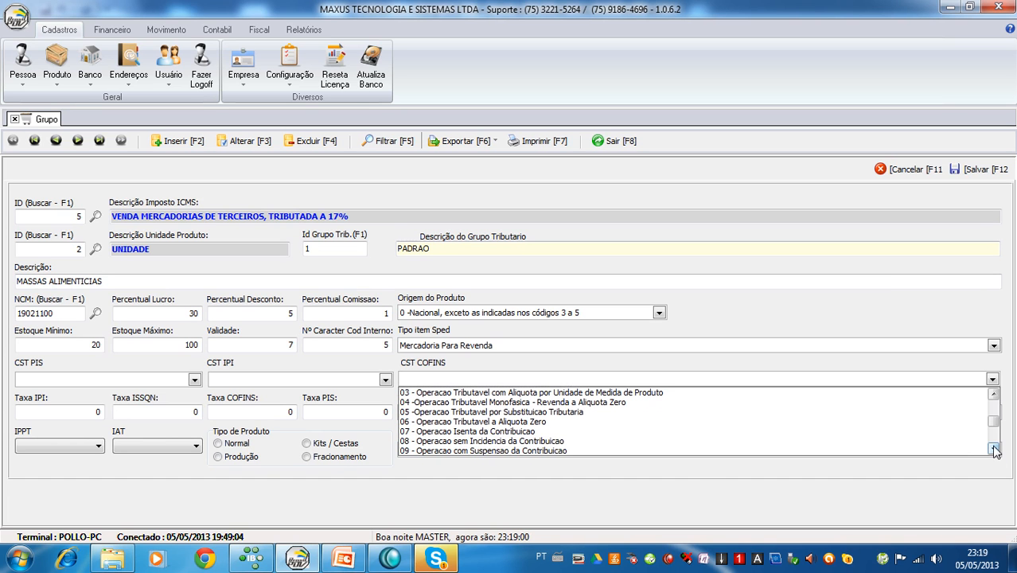
double_click(992, 396)
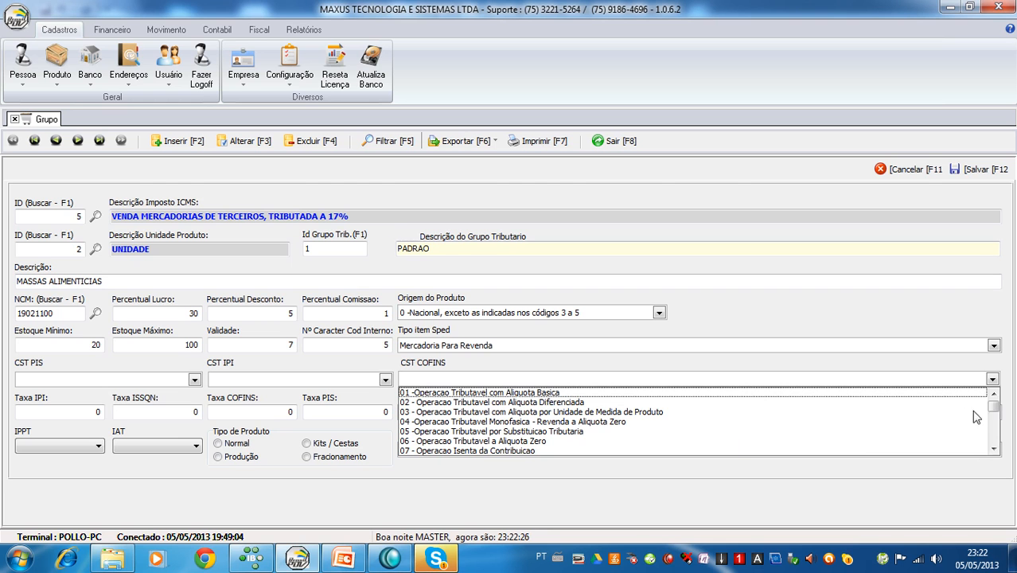
left_click_drag(993, 410, 993, 446)
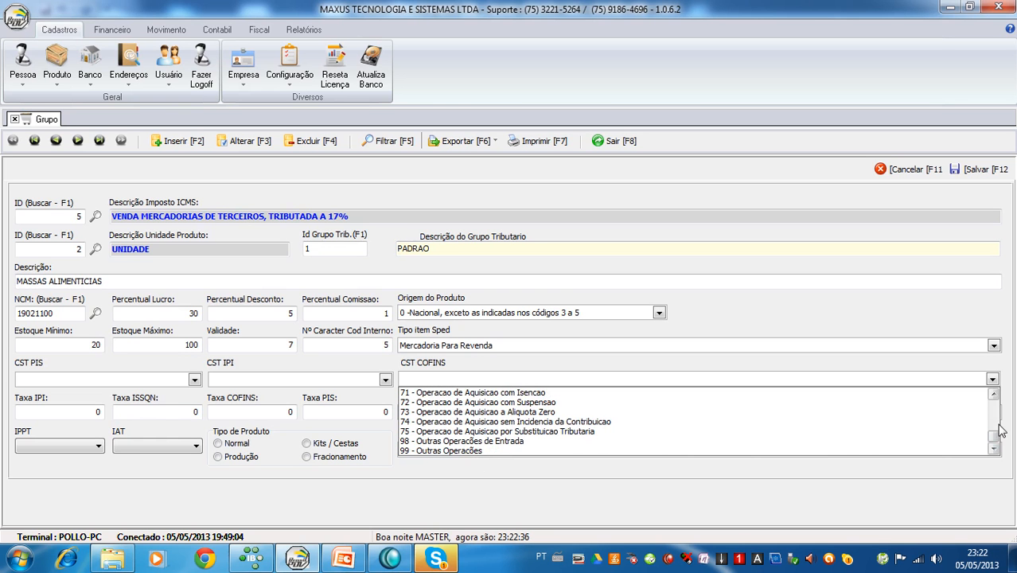
left_click_drag(994, 434, 999, 406)
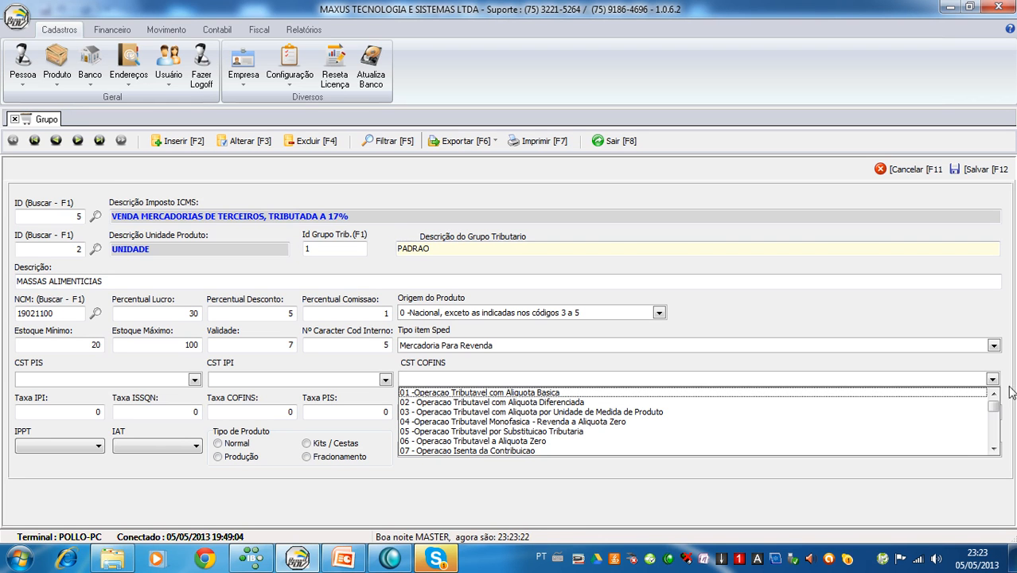
left_click_drag(993, 408, 994, 451)
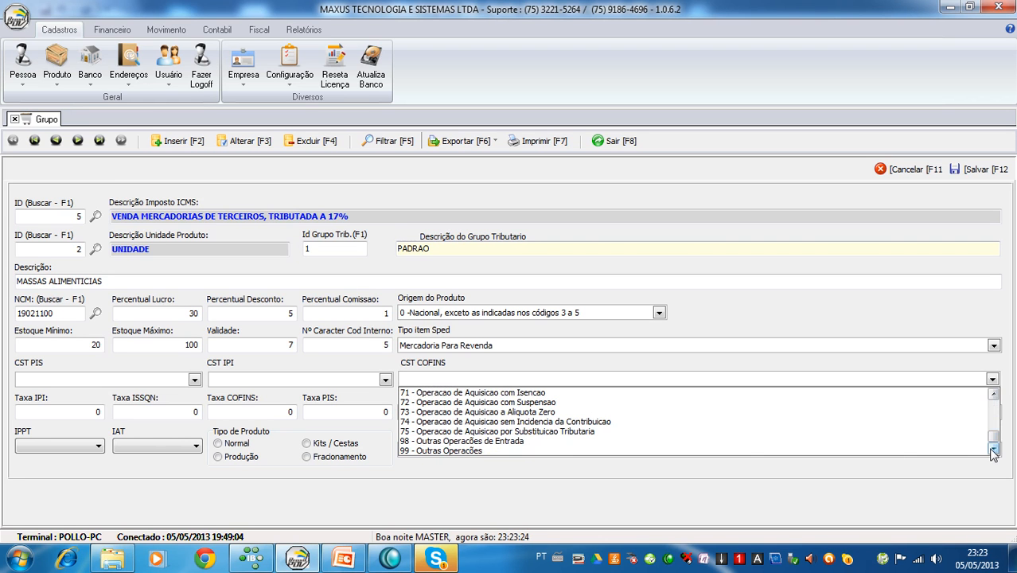
left_click(459, 450)
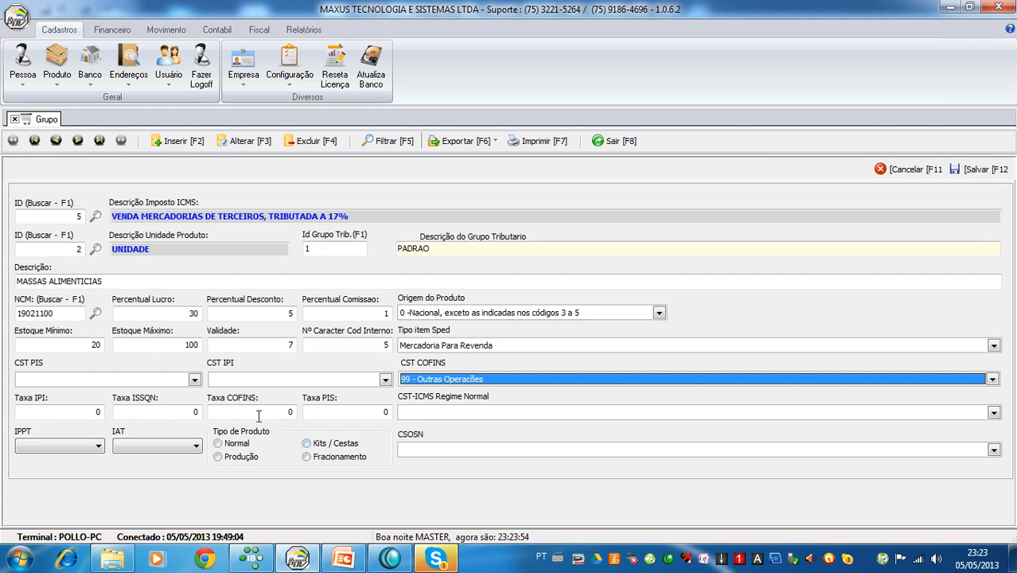
Set the group's CST PIS to 99 - Outras Operacões
left_click(194, 380)
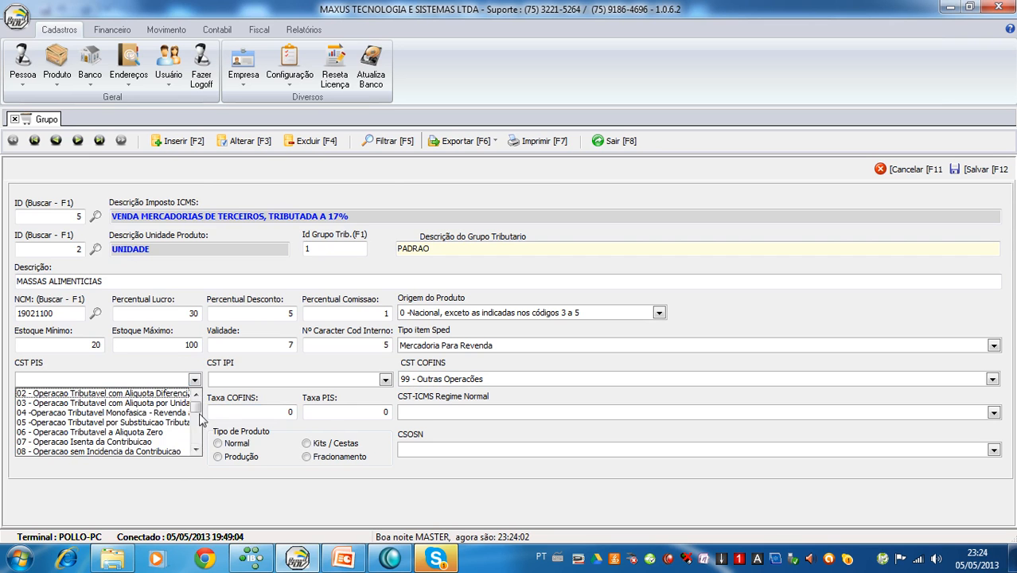
scroll(197, 464, "down", 8)
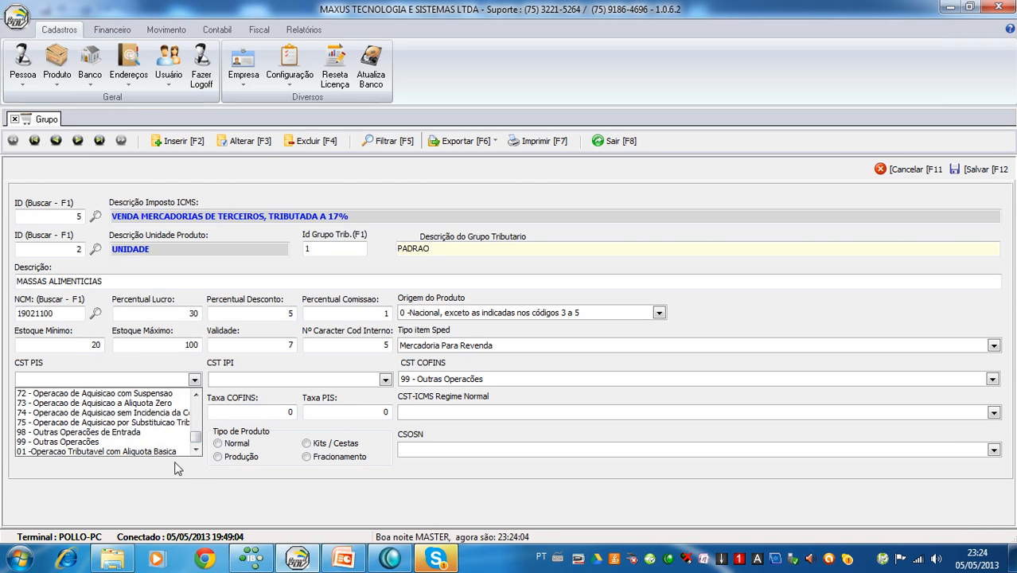
left_click(91, 442)
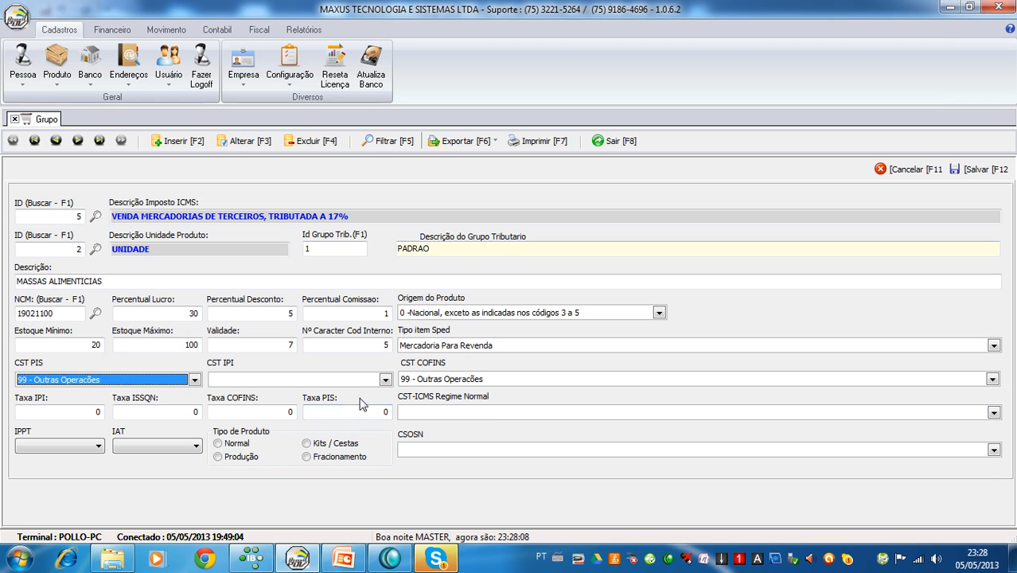
Look through the CST IPI codes for both entries and exits, without choosing one
left_click(385, 381)
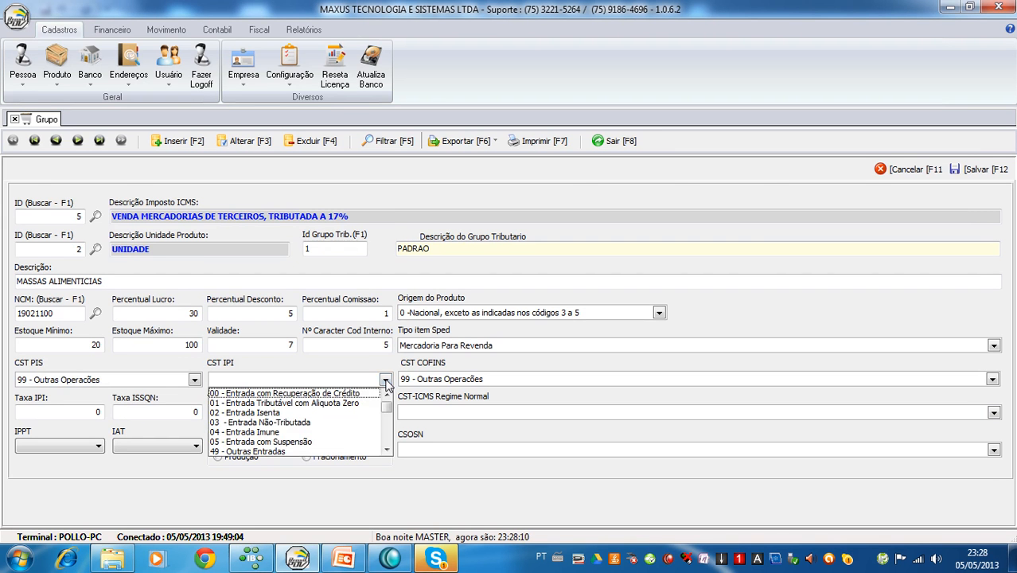
left_click(387, 449)
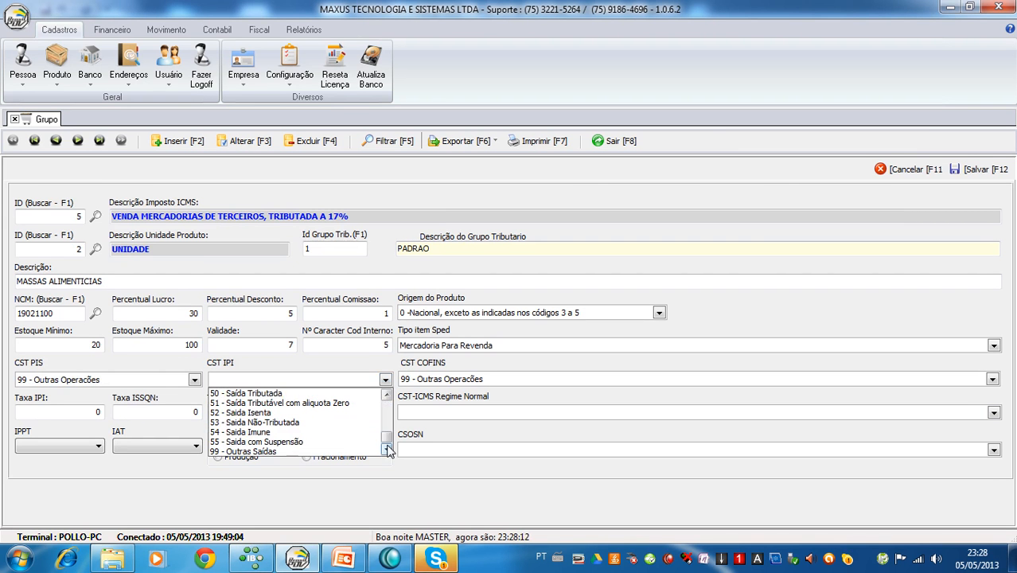
left_click(387, 395)
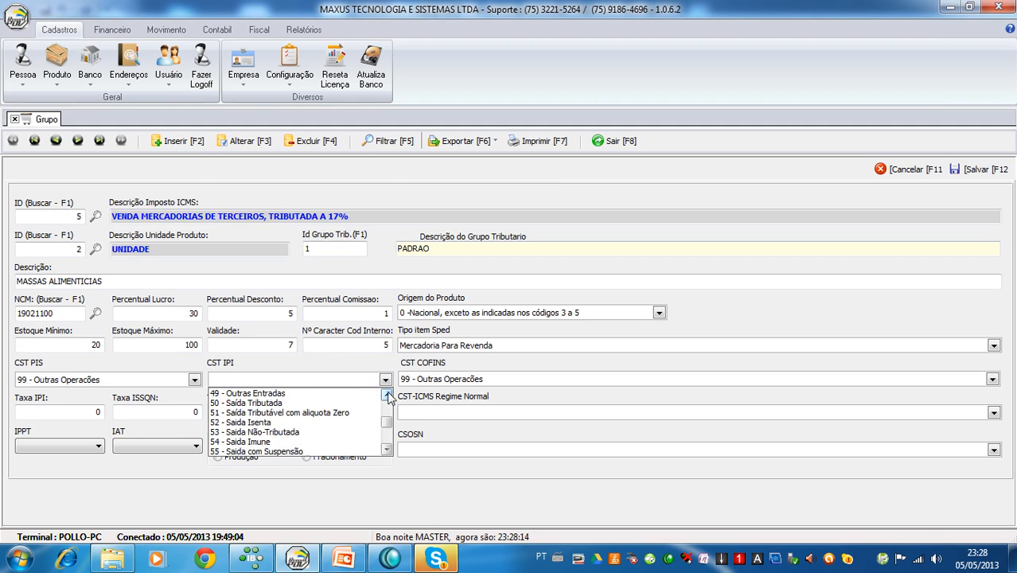
left_click(387, 396)
left_click(387, 395)
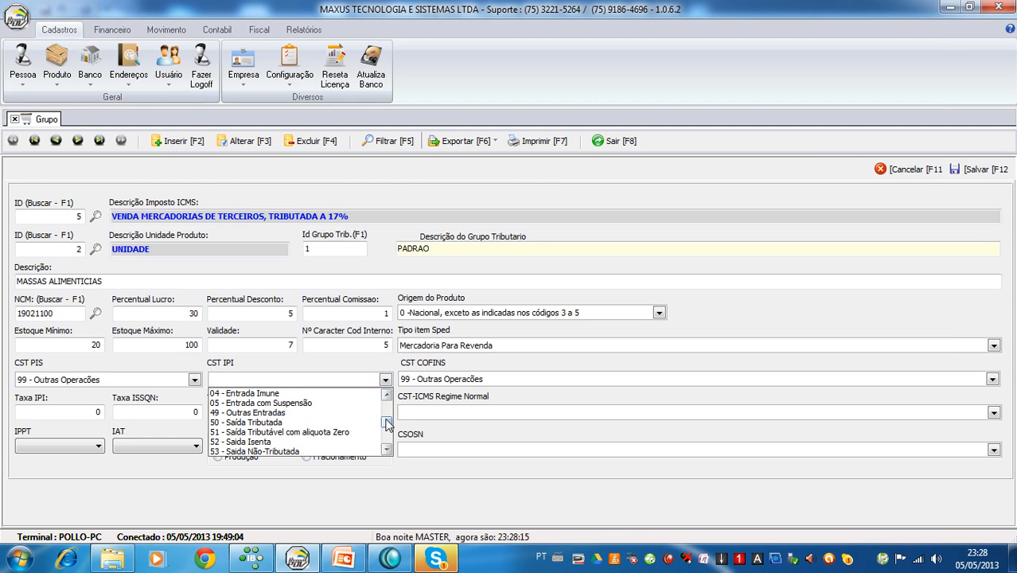
left_click(387, 409)
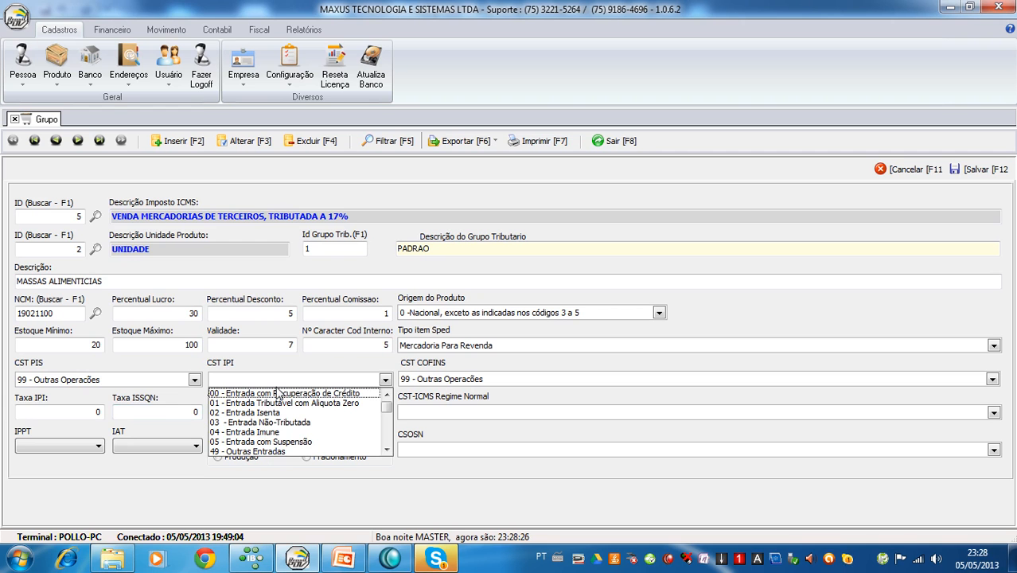
Review the CST PIS codes from 02 through 99, keeping the current selection
left_click(195, 380)
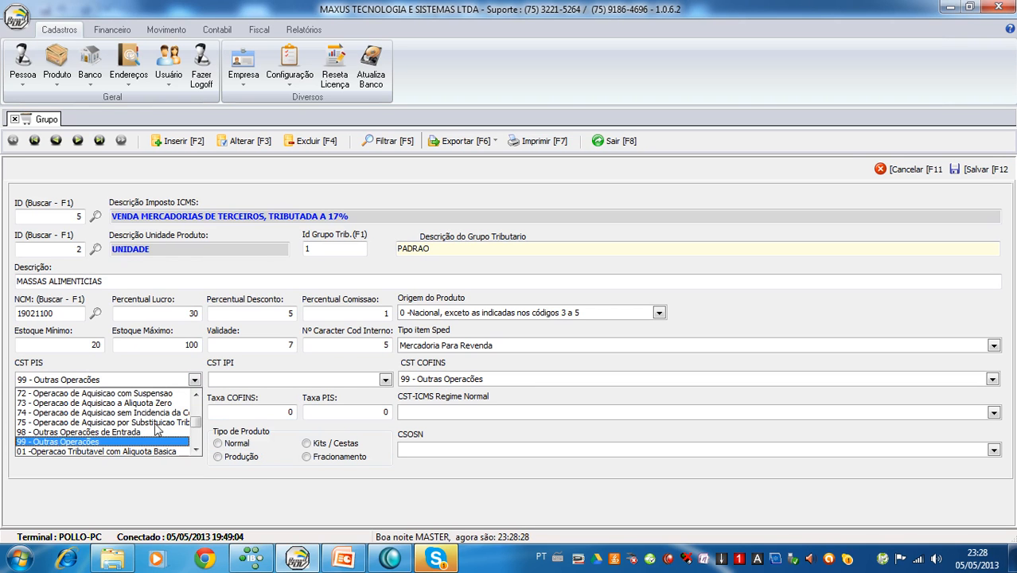
scroll(195, 416, "up", 3)
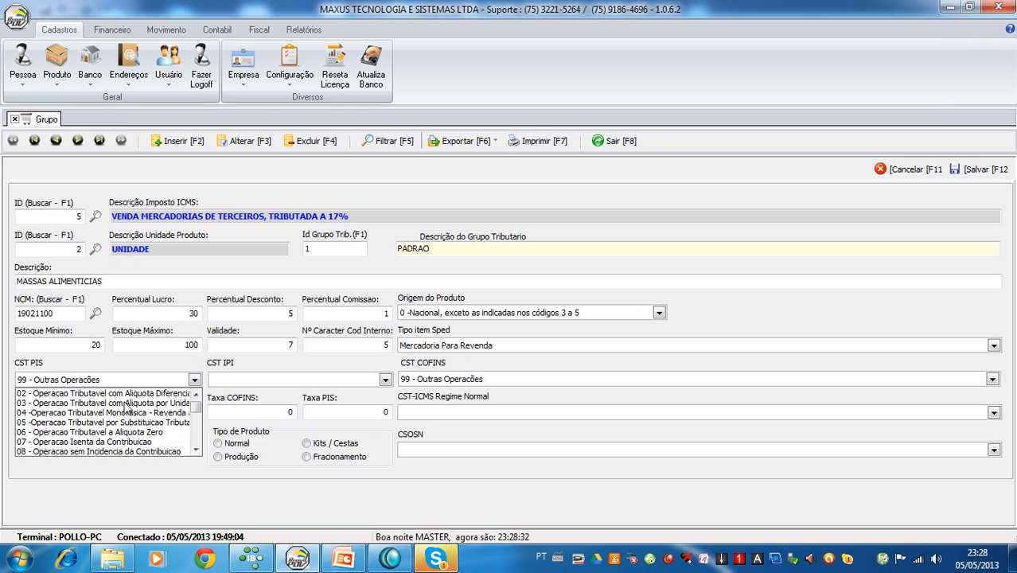
left_click(195, 451)
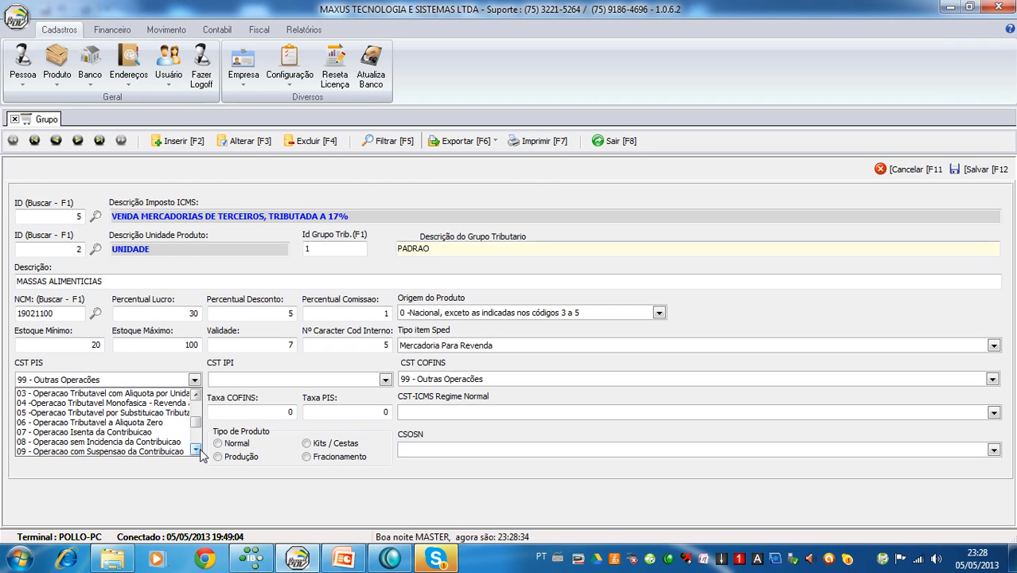
left_click(195, 451)
left_click(195, 451)
left_click(194, 451)
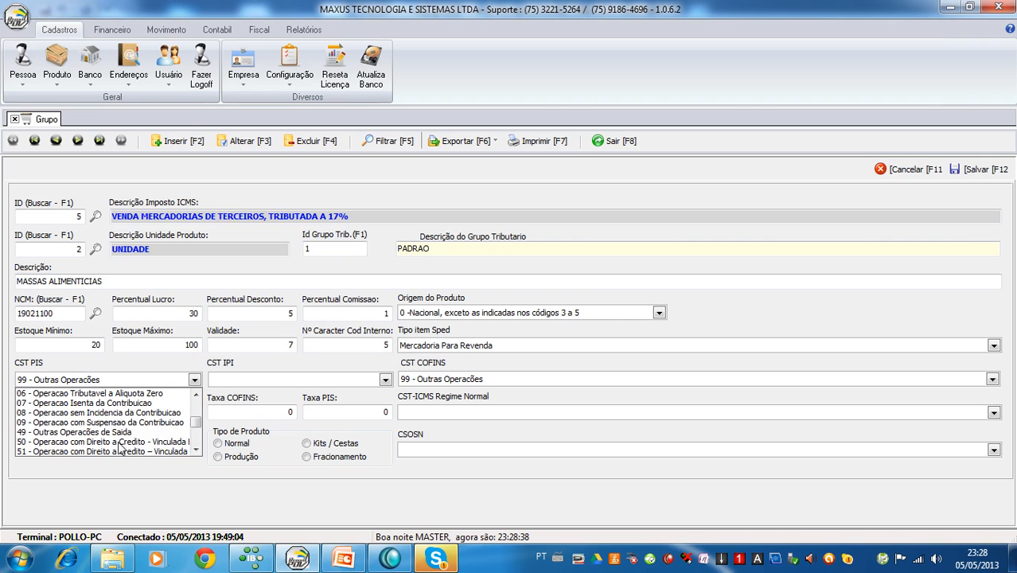
left_click(195, 450)
left_click(195, 451)
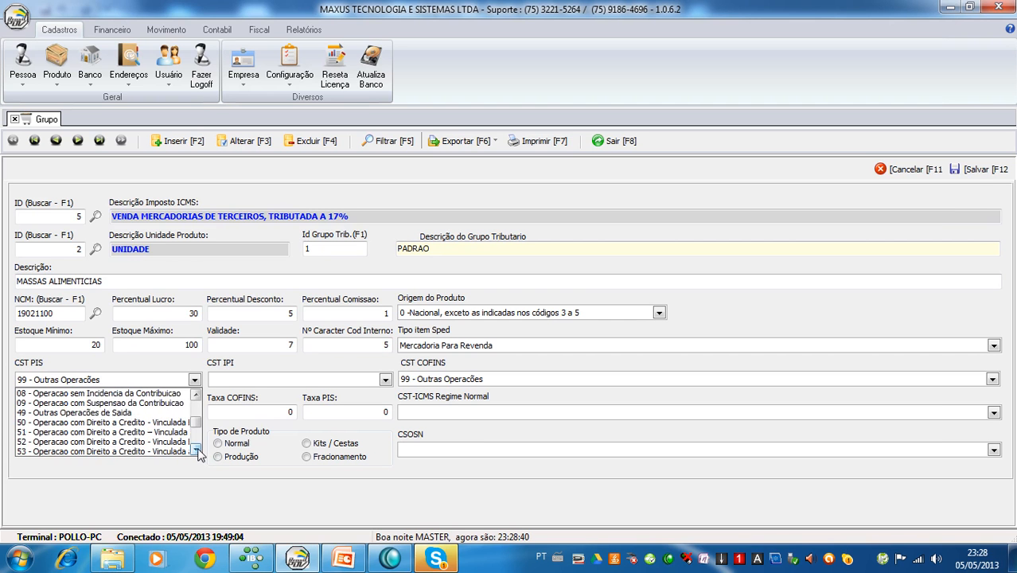
left_click(195, 450)
left_click(195, 450)
double_click(195, 450)
left_click(194, 450)
double_click(195, 450)
left_click(195, 451)
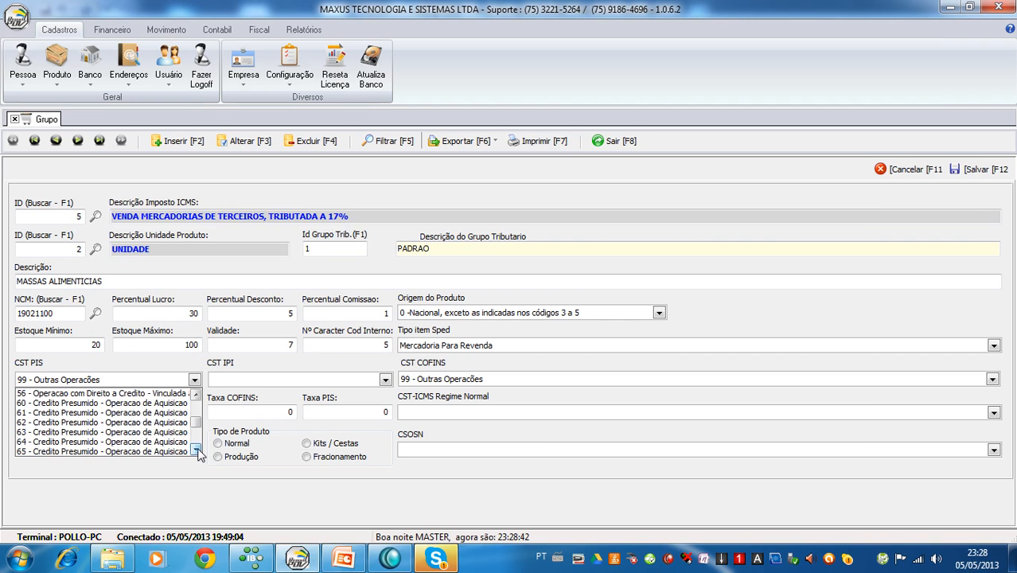
double_click(195, 450)
left_click(194, 450)
double_click(195, 450)
double_click(195, 450)
double_click(195, 450)
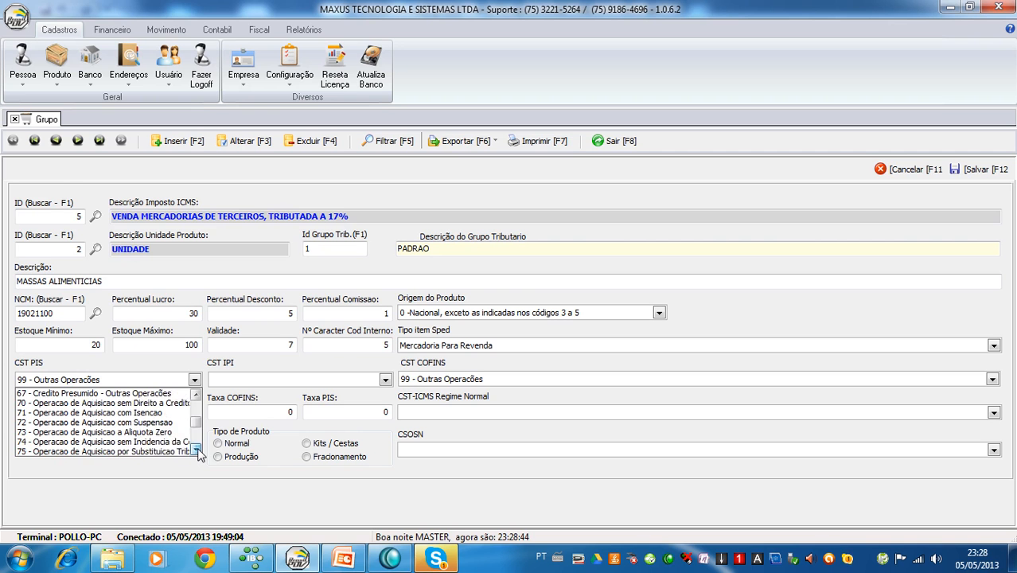
double_click(195, 450)
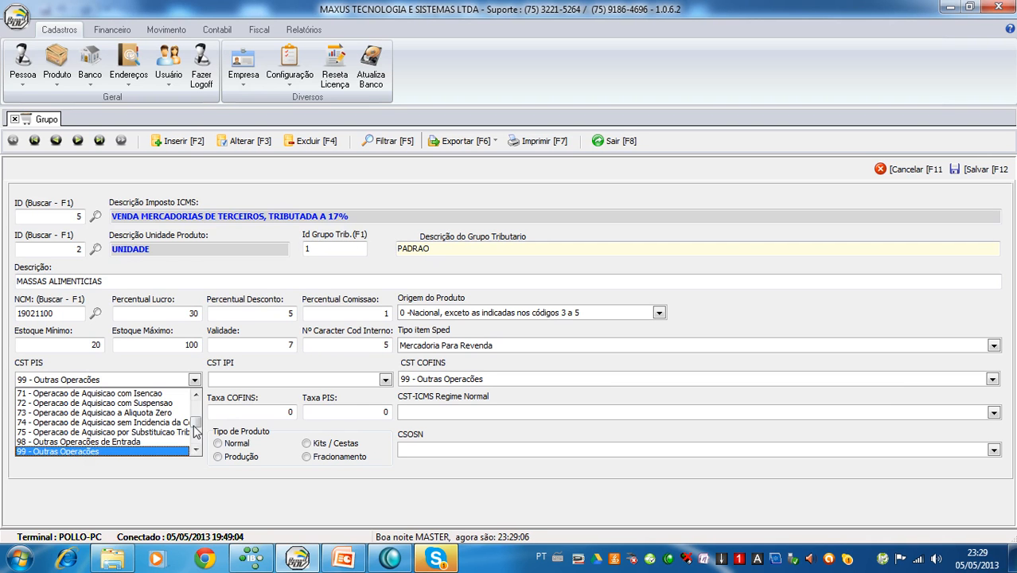
Browse the CST PIS options again, from the taxable operation codes to those with direito a credito
left_click_drag(196, 426, 196, 393)
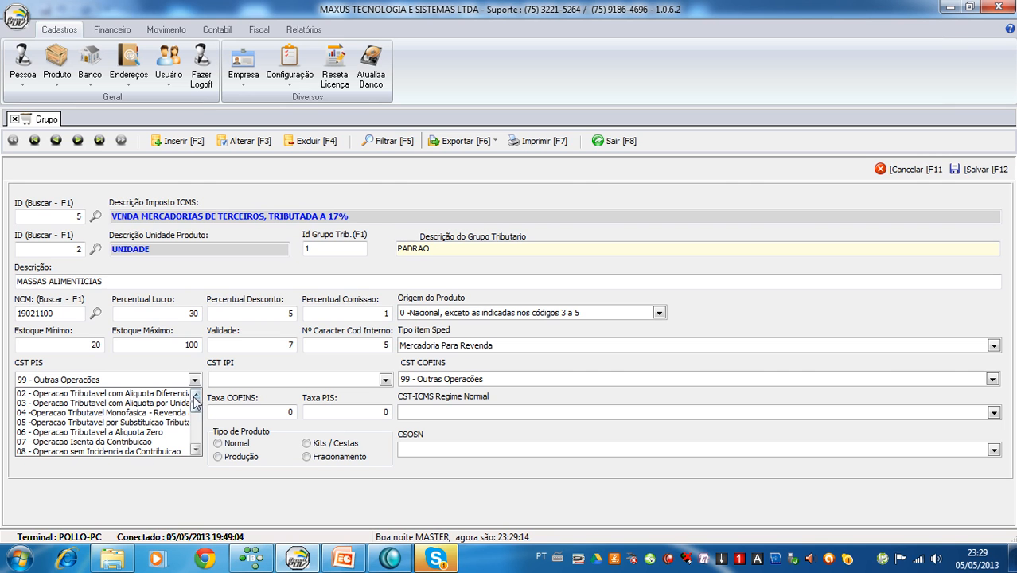
left_click(195, 450)
left_click(196, 450)
left_click(196, 450)
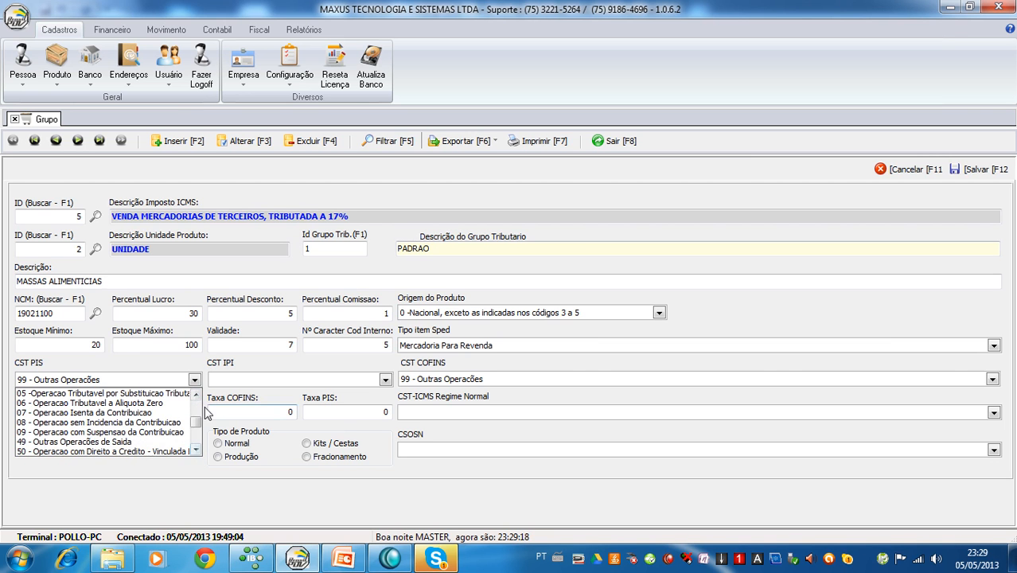
left_click(196, 398)
left_click(196, 397)
left_click(195, 398)
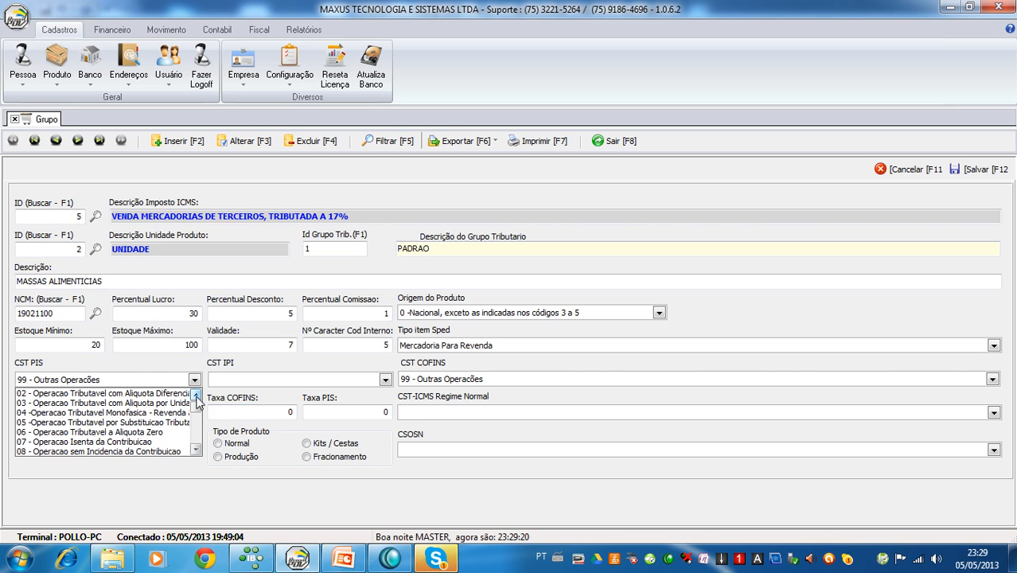
left_click(195, 450)
left_click(195, 450)
left_click(196, 451)
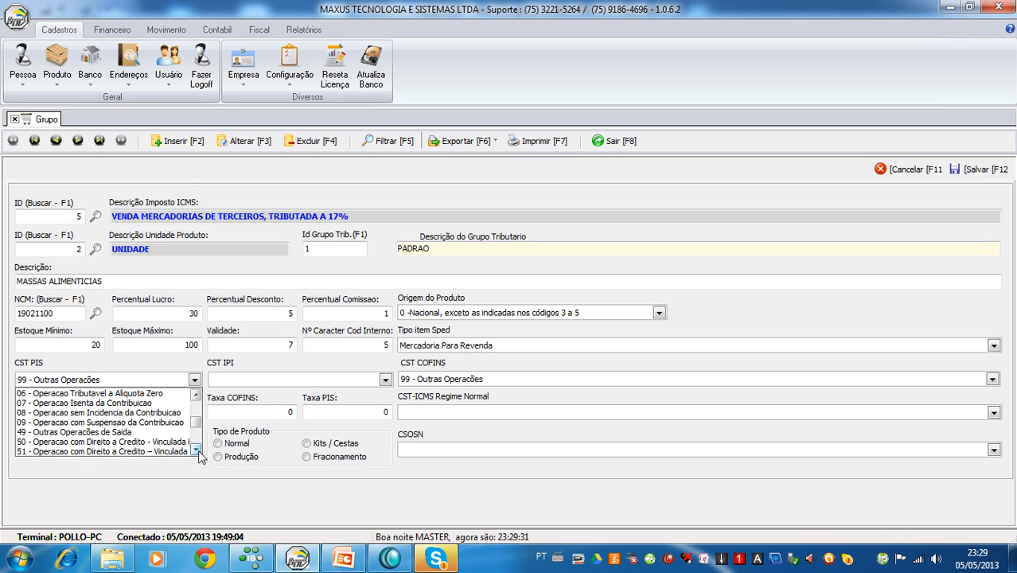
left_click(195, 450)
left_click(195, 450)
left_click(195, 451)
left_click(195, 450)
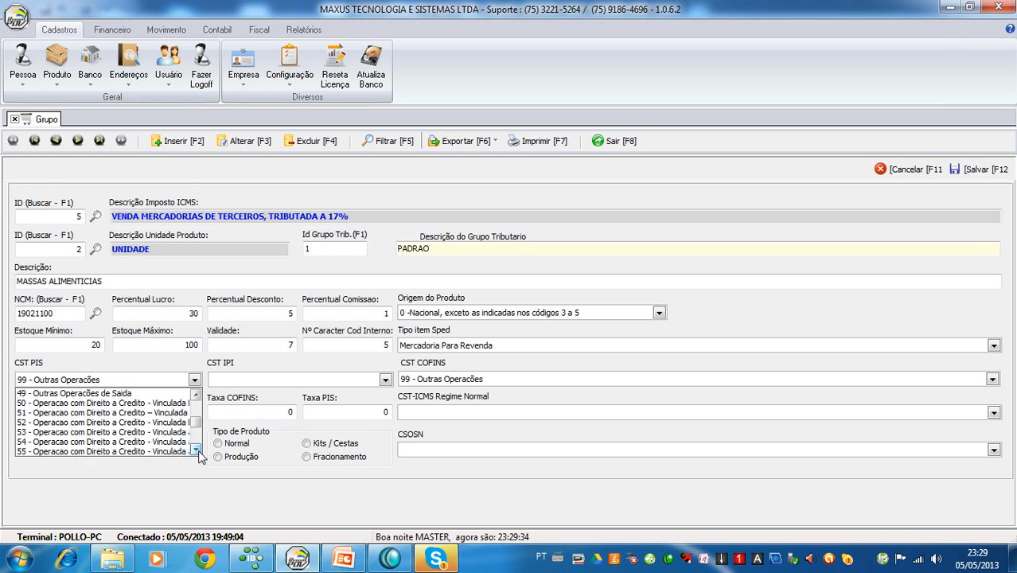
Set the group's CST IPI to 99 - Outras Saídas
left_click(244, 382)
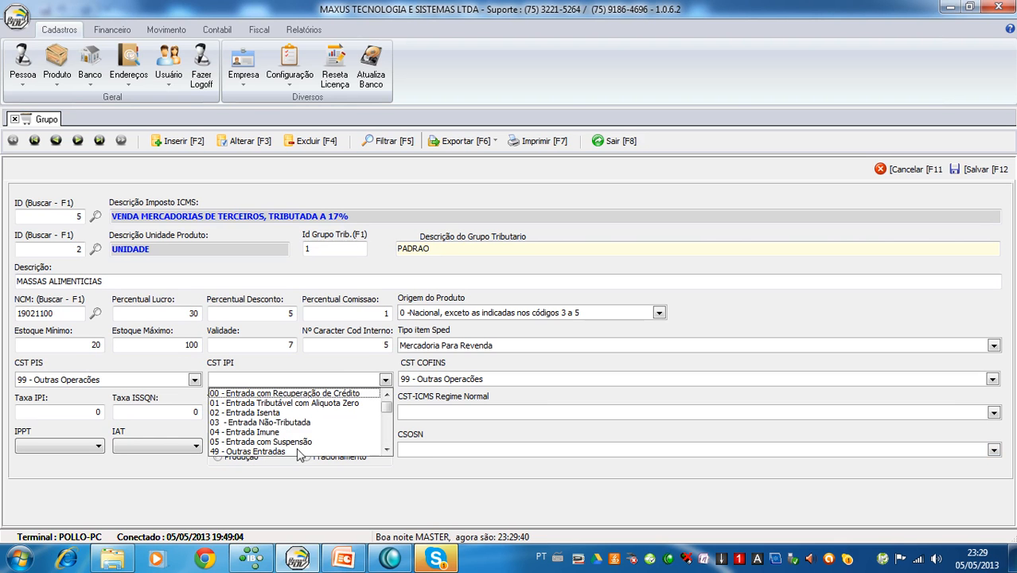
left_click(387, 450)
left_click(387, 451)
left_click(387, 450)
left_click(386, 450)
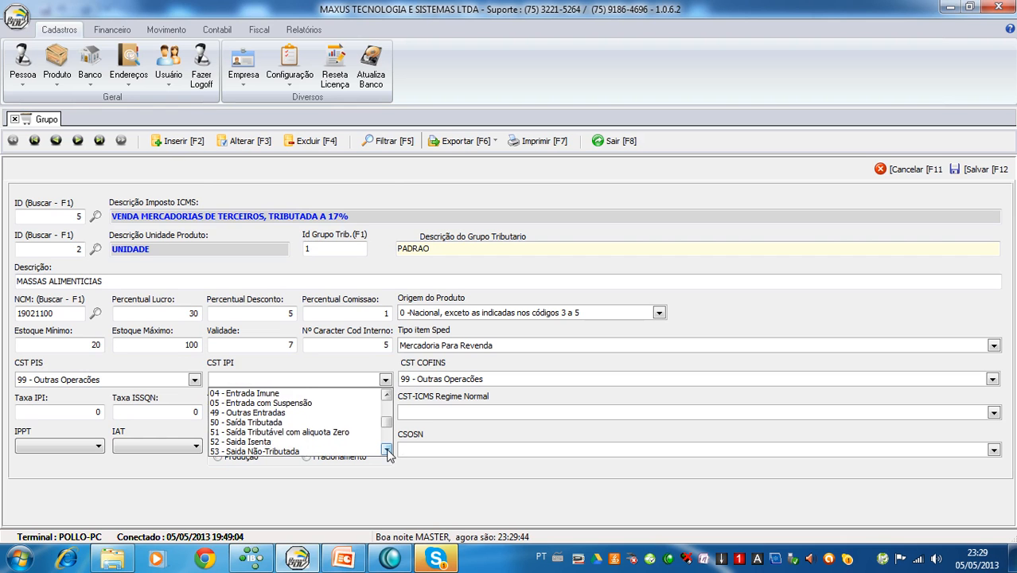
left_click(387, 450)
left_click(386, 450)
left_click(387, 450)
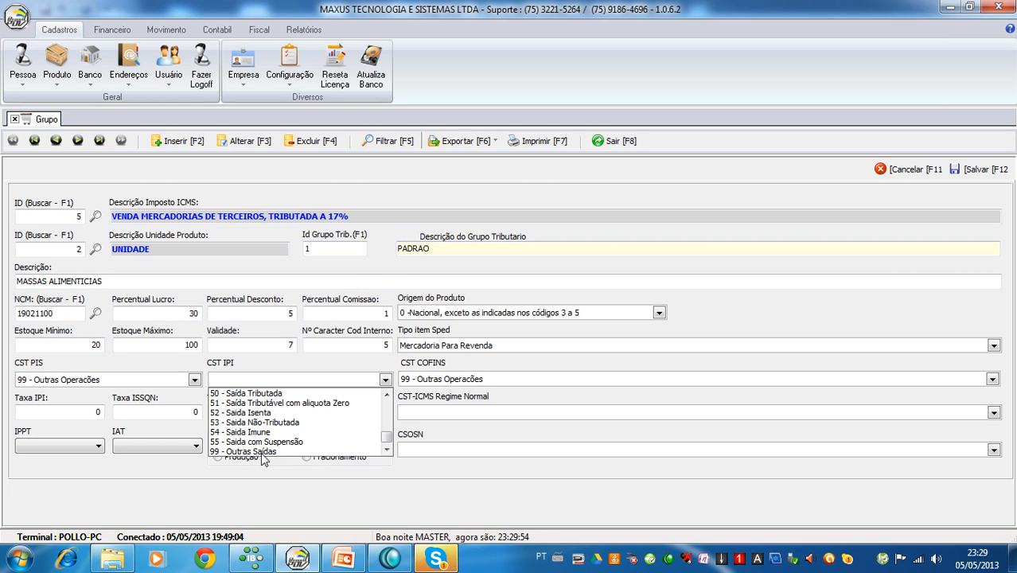
left_click(264, 451)
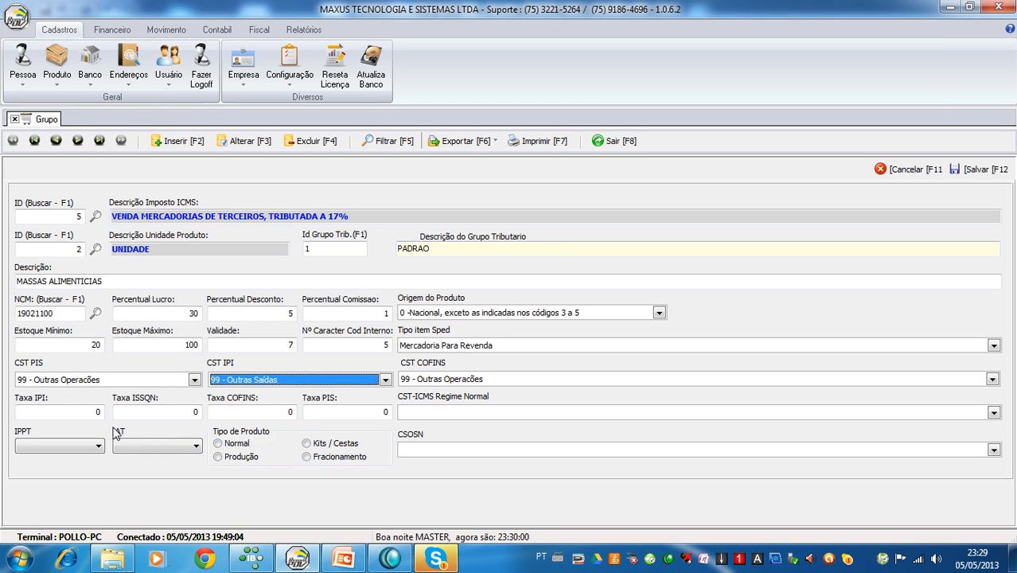
Accept a rate of 0 for the group's IPI, ISSQN, COFINS and PIS taxes
left_click(74, 412)
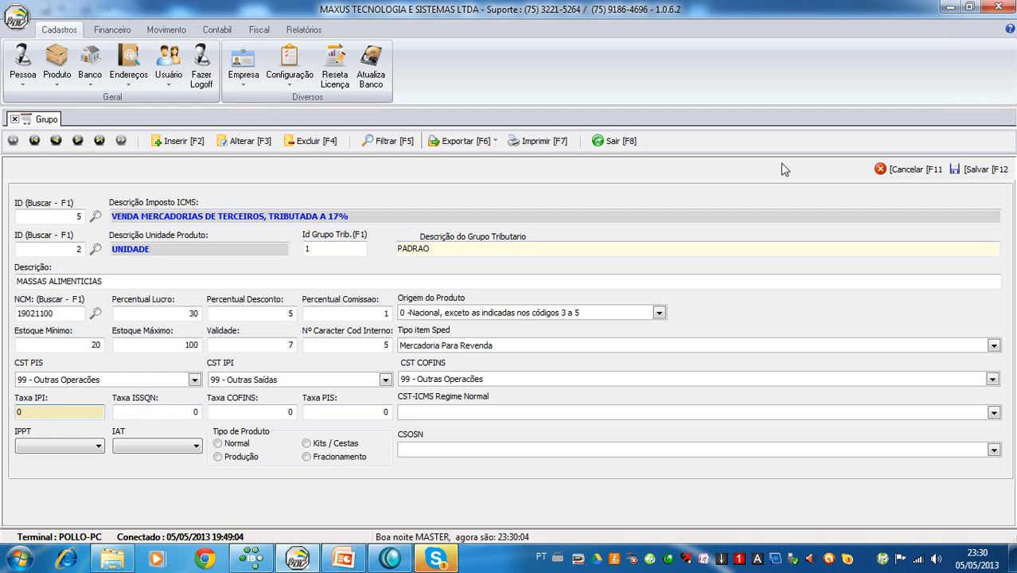
key("Tab")
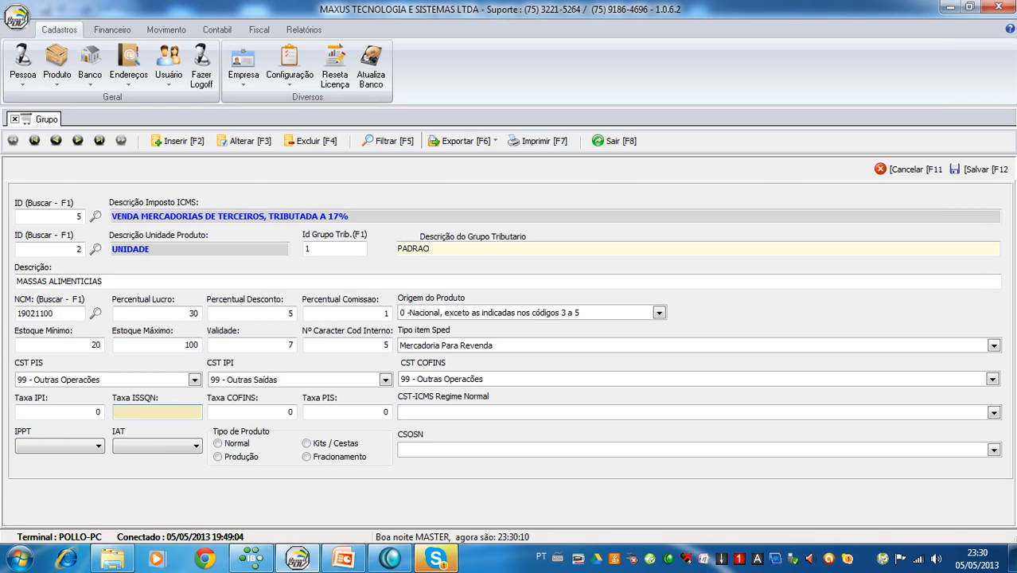
key("Tab")
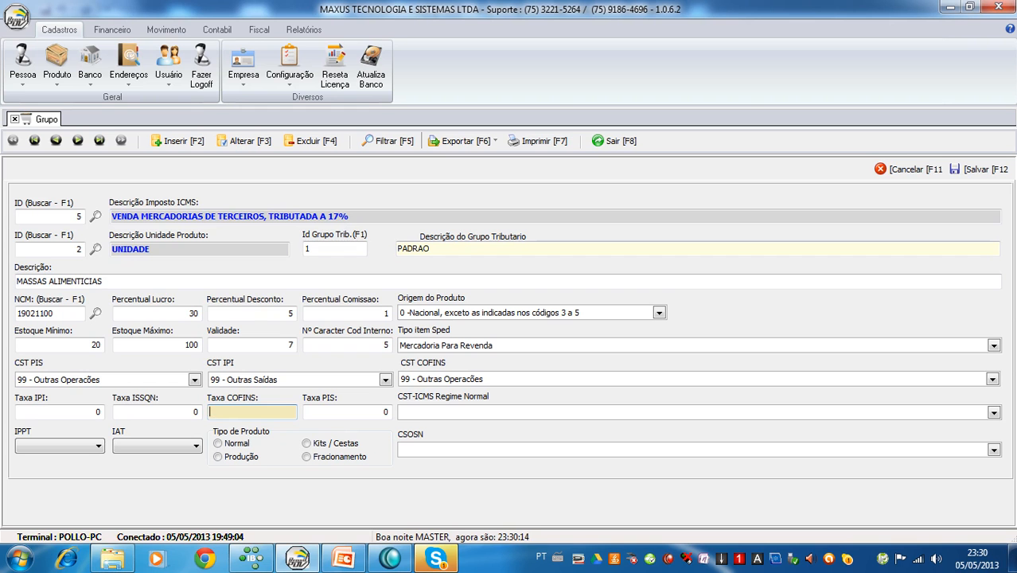
key("Tab")
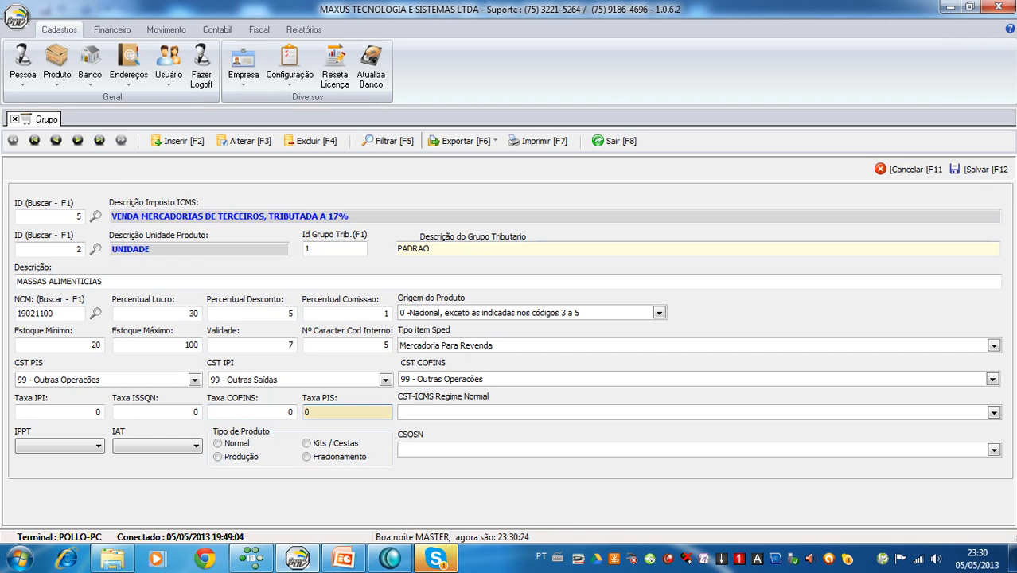
key("Tab")
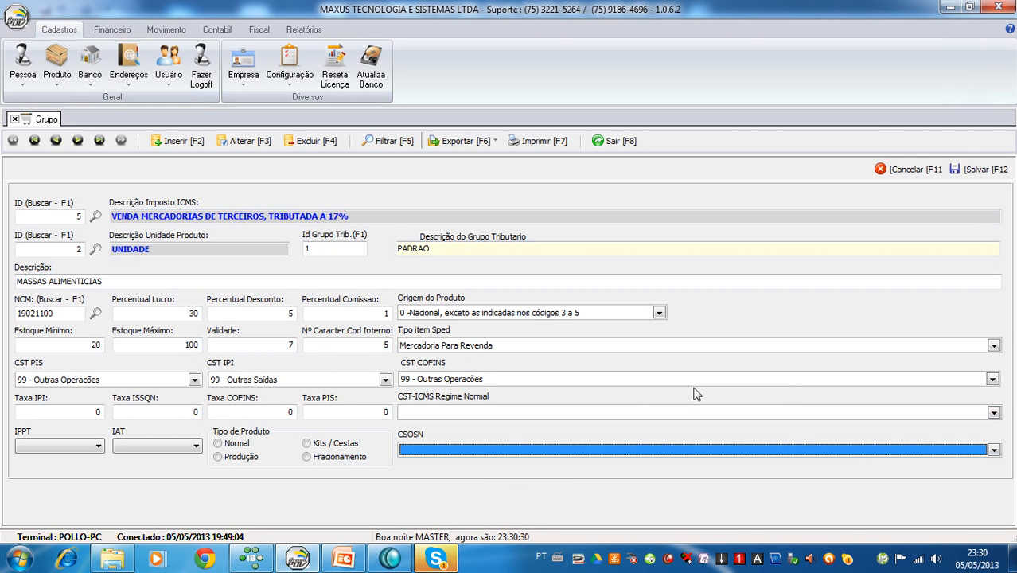
Look through all the CST-ICMS Regime Normal options, from Tributada Integralmente to Outras, without choosing one
left_click(993, 412)
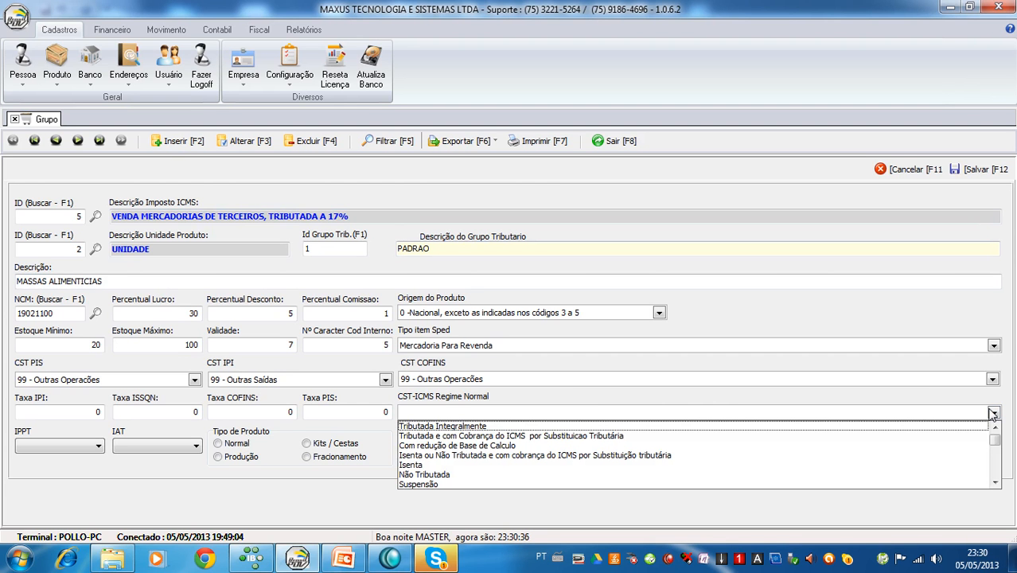
left_click(994, 482)
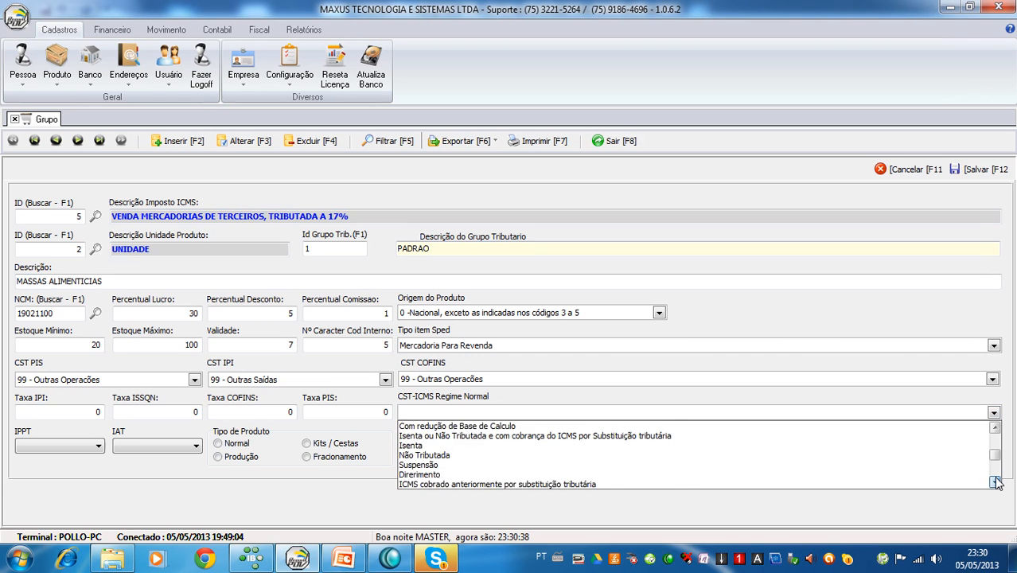
left_click(996, 483)
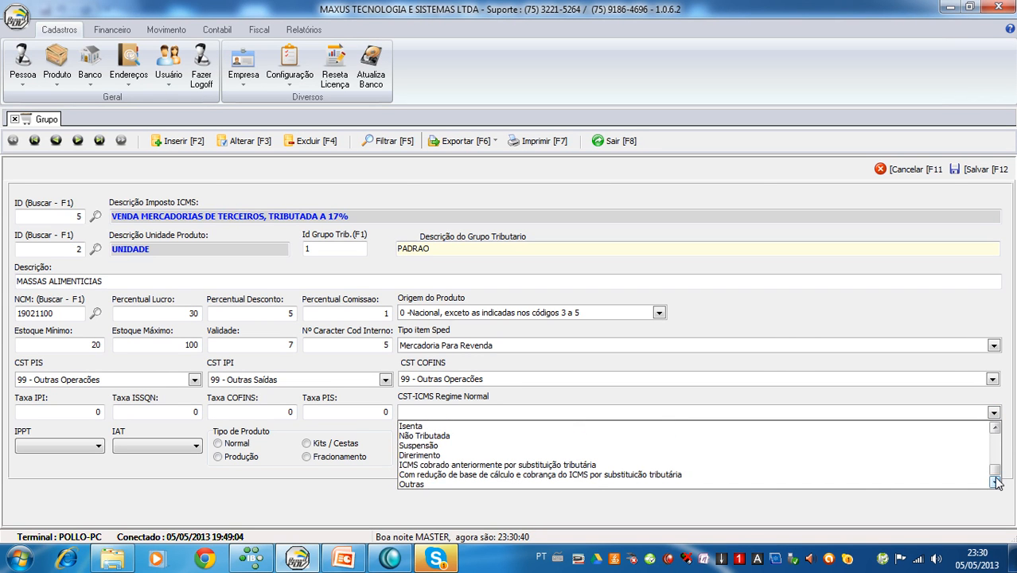
left_click(995, 427)
left_click(994, 428)
left_click(994, 428)
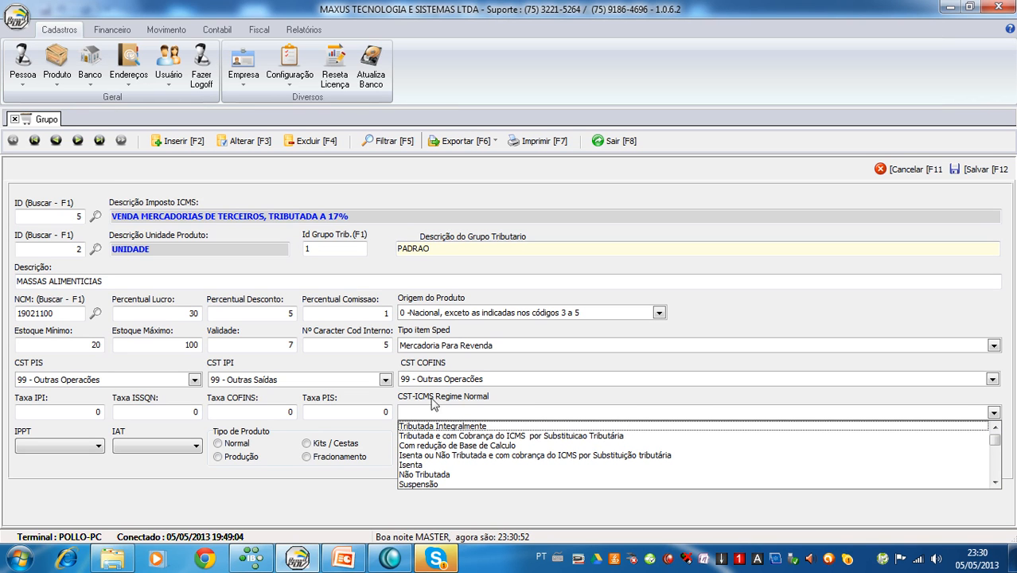
left_click(385, 380)
left_click(387, 380)
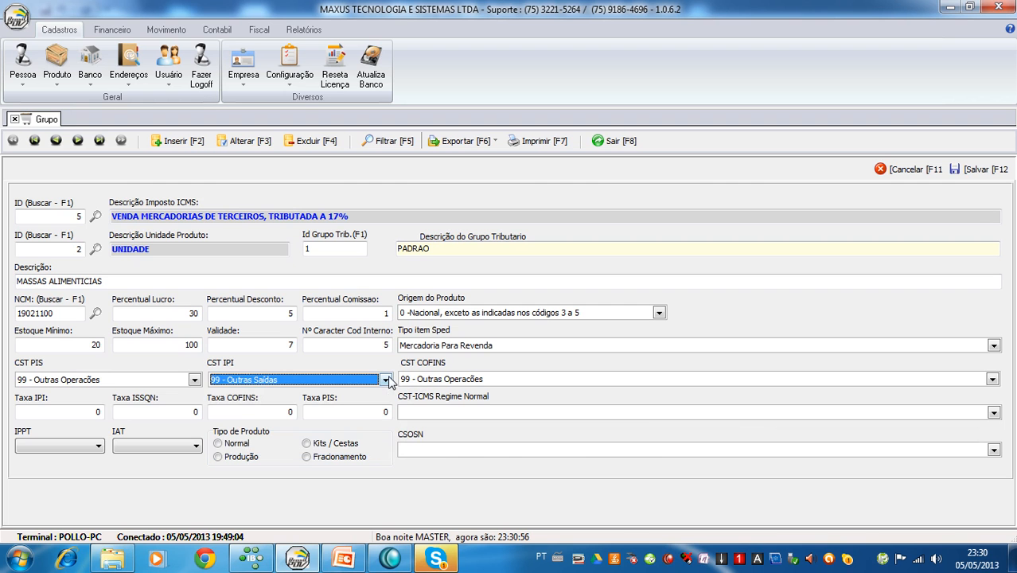
left_click(993, 412)
left_click(994, 482)
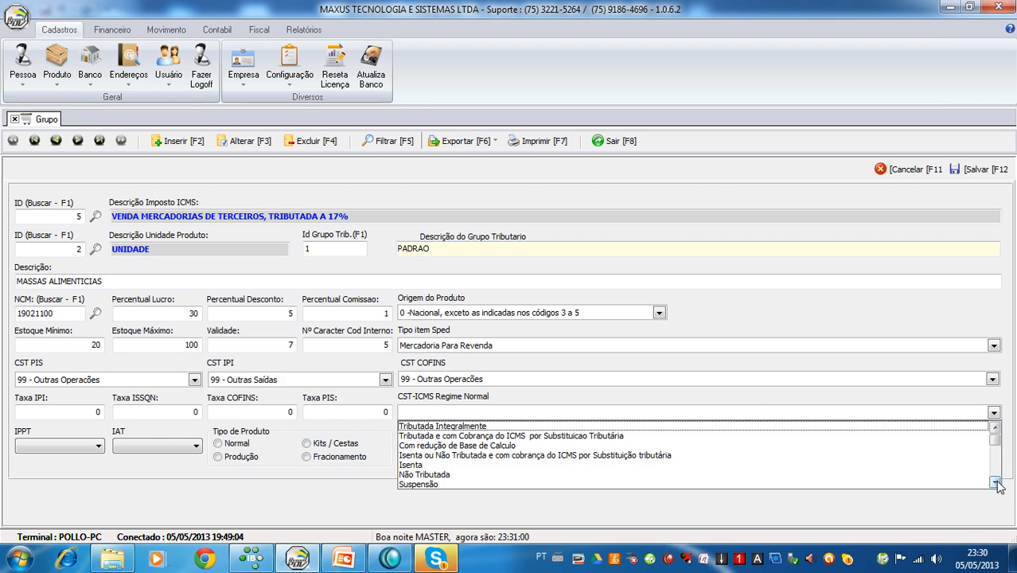
left_click(995, 482)
left_click(994, 482)
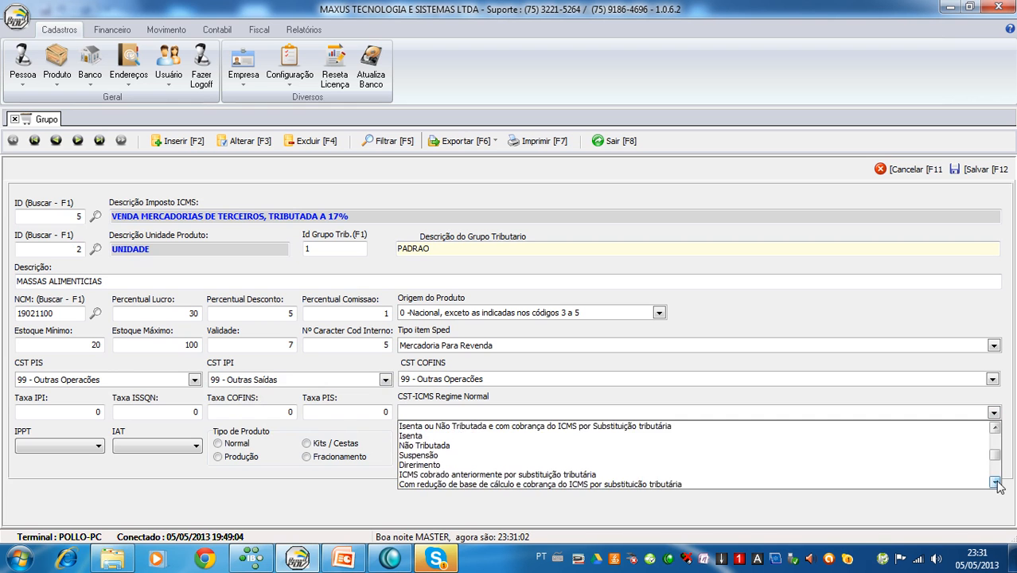
left_click(994, 482)
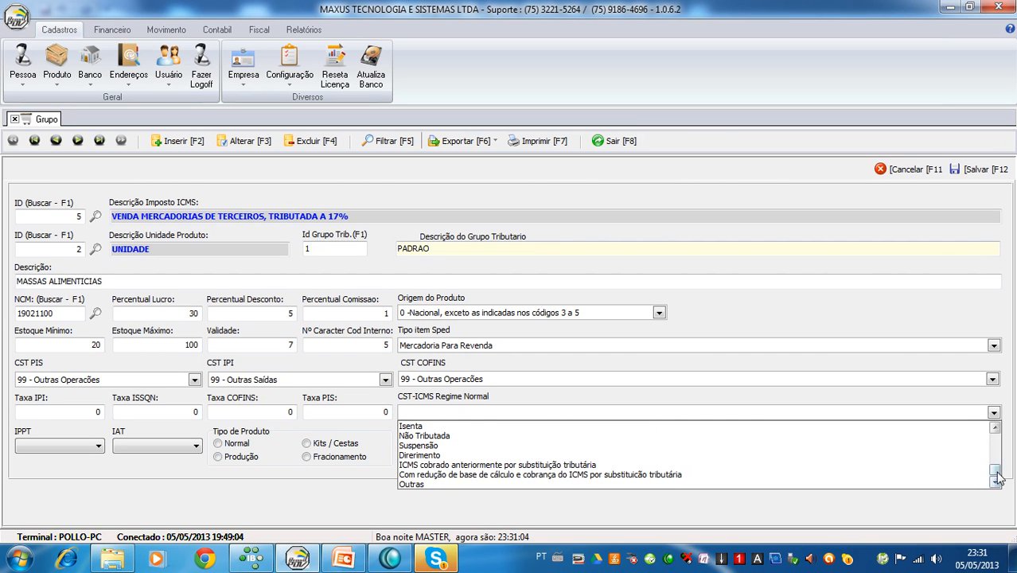
left_click(995, 428)
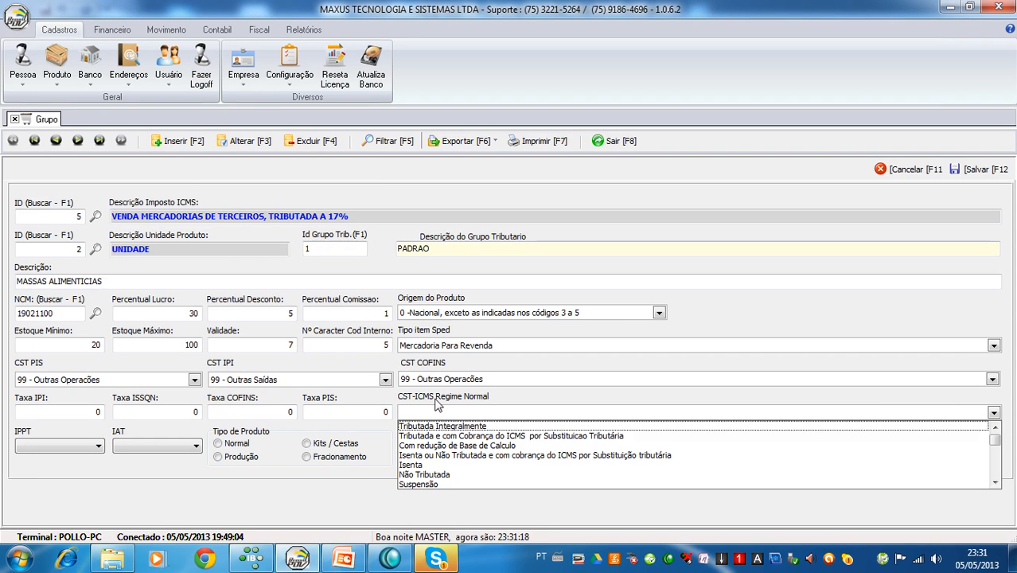
Change the group's CST PIS to 02 - Operacao Tributavel com Aliquota Diferenciada
left_click(195, 380)
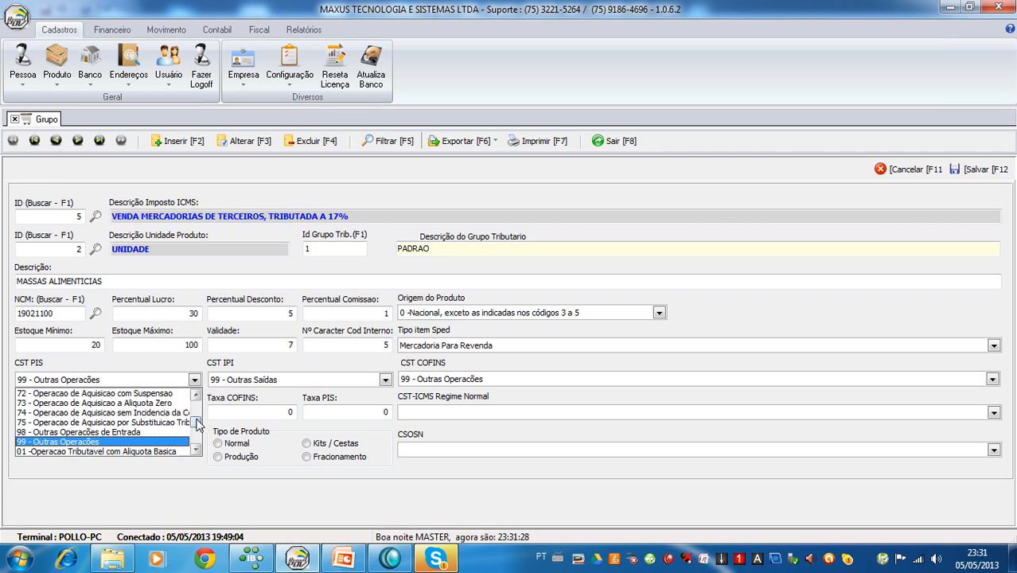
scroll(197, 405, "up", 5)
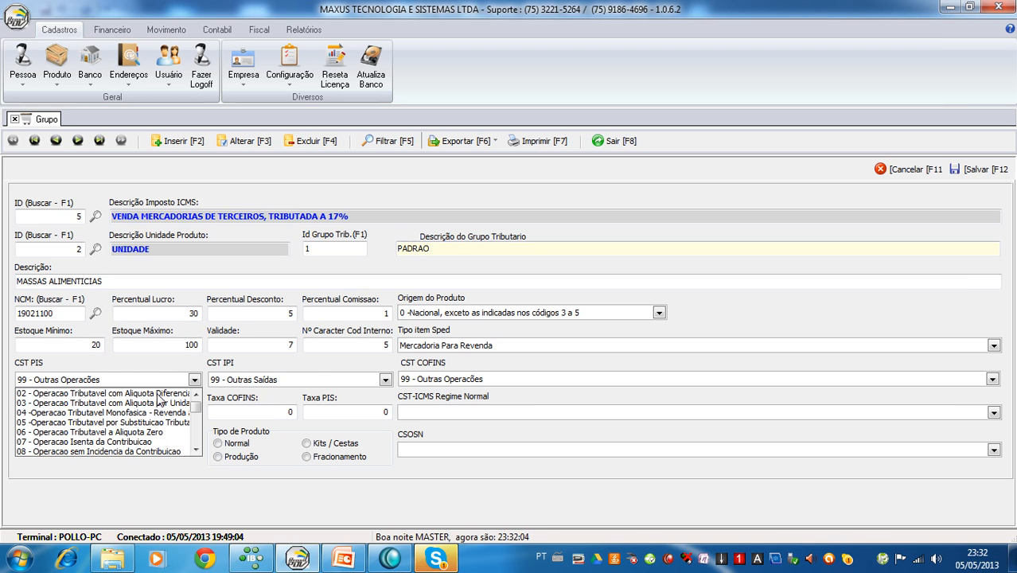
left_click(158, 393)
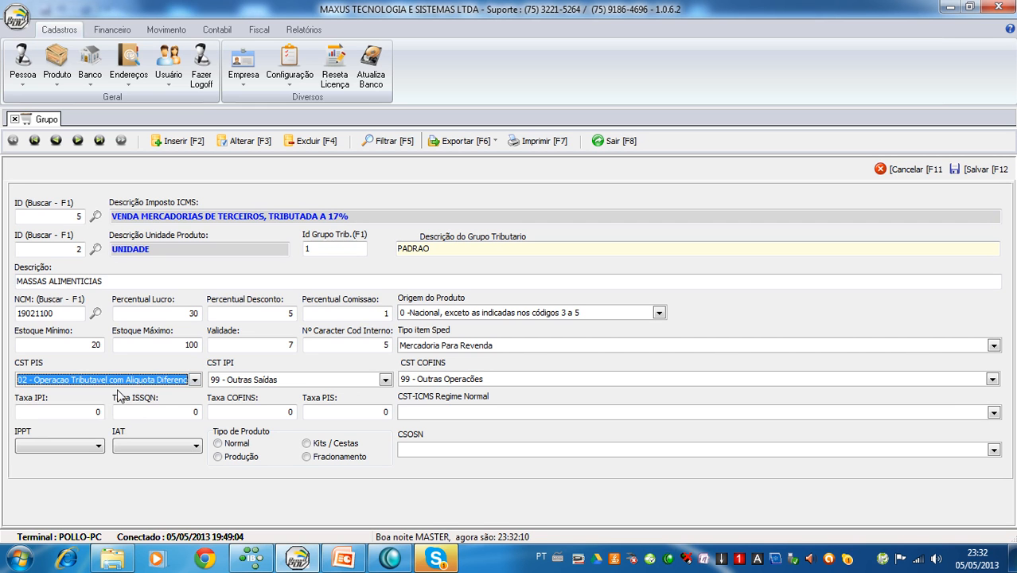
Examine the CST PIS codes from 99 back to 49, without choosing another one
left_click(195, 380)
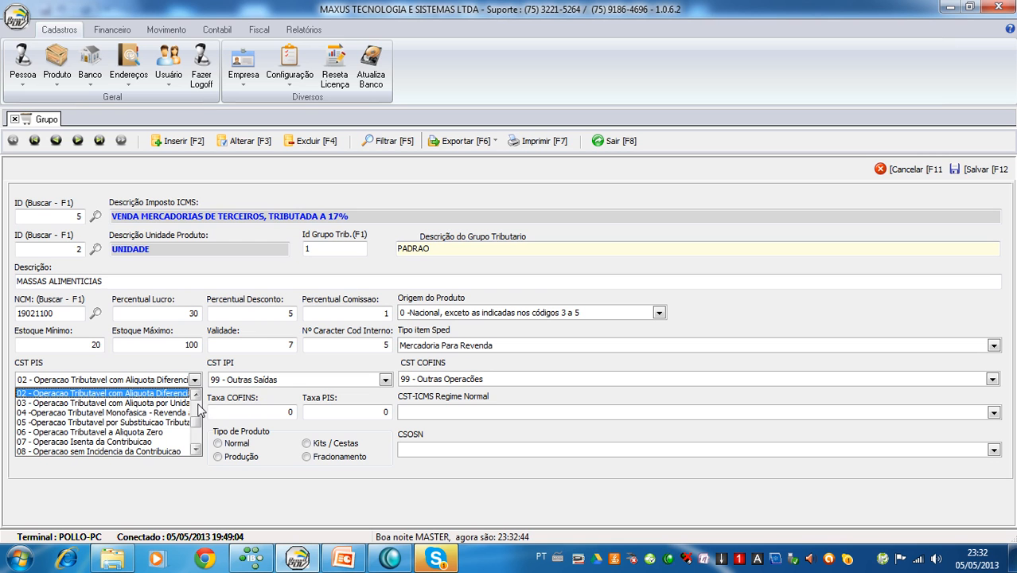
left_click_drag(196, 426, 201, 448)
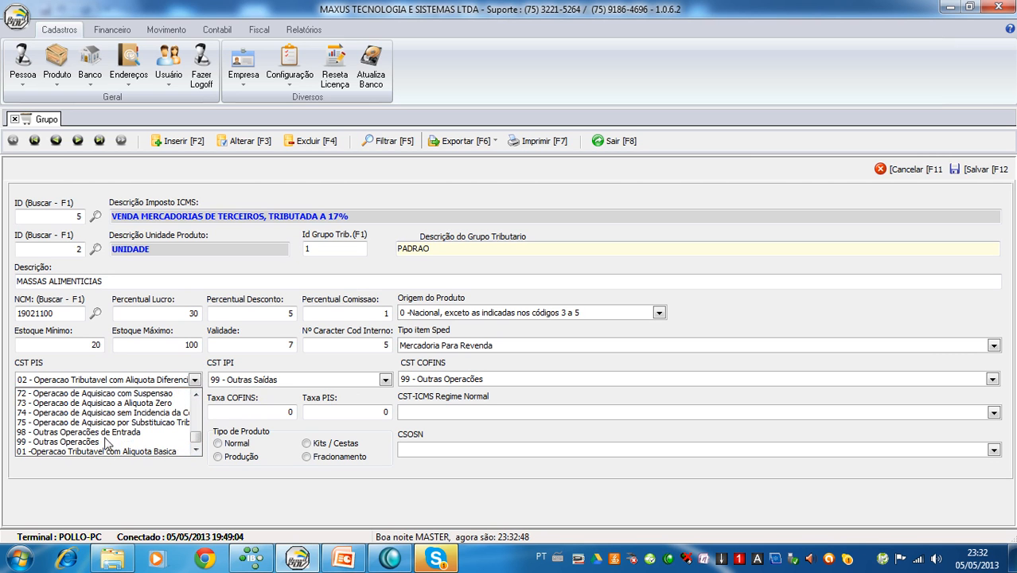
left_click(196, 395)
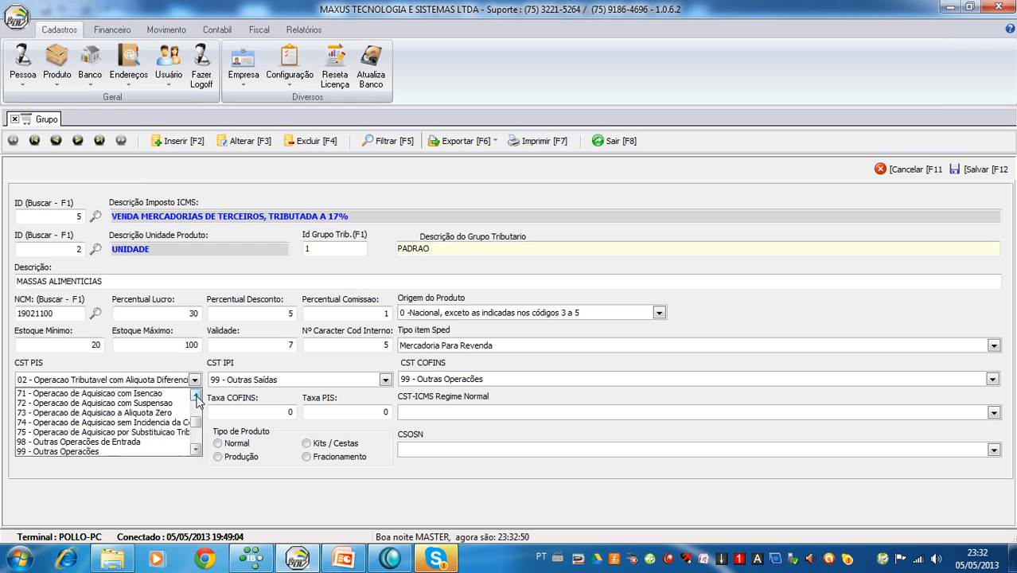
left_click(195, 395)
left_click(195, 396)
left_click(196, 395)
left_click(196, 395)
left_click(195, 395)
left_click(195, 395)
left_click(195, 396)
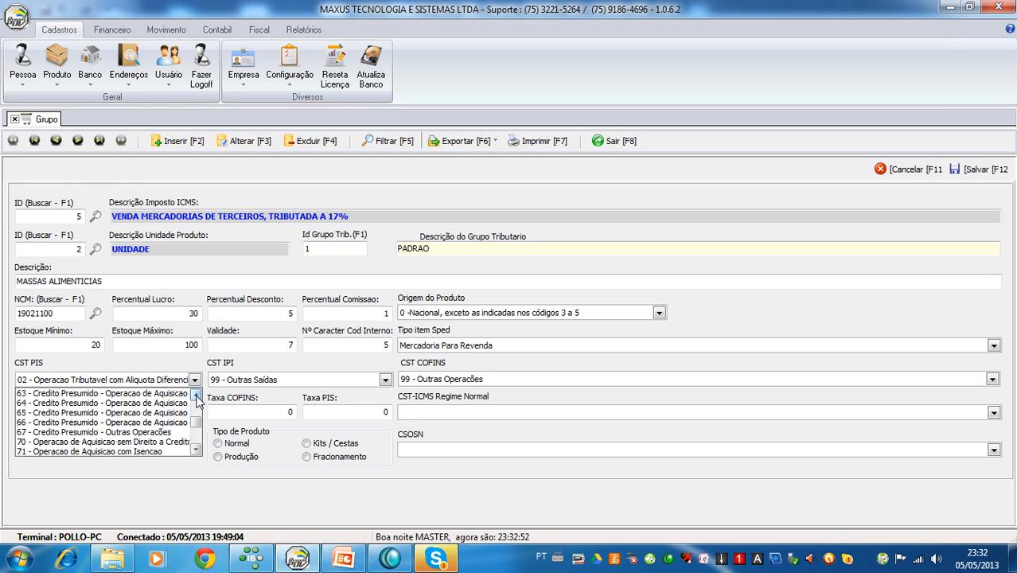
left_click(196, 396)
left_click(196, 396)
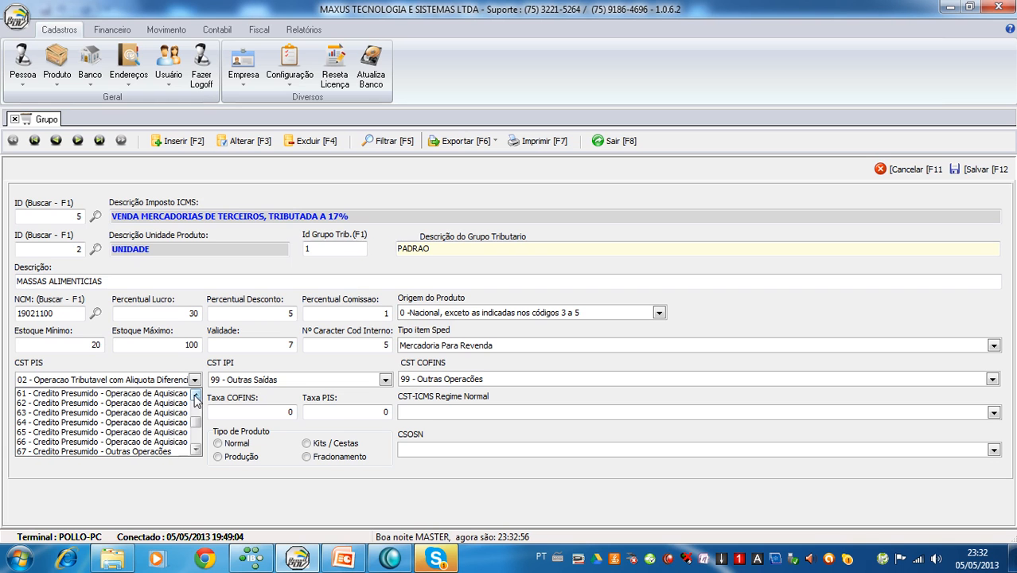
left_click(196, 395)
left_click(195, 396)
left_click(196, 395)
left_click(196, 395)
left_click(195, 395)
left_click(196, 395)
left_click(195, 396)
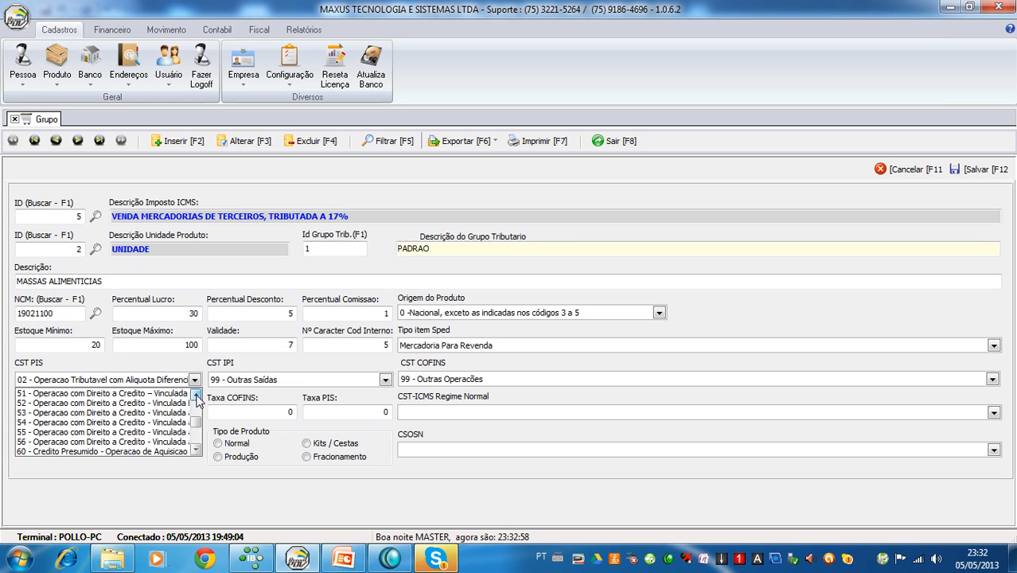
left_click(196, 396)
left_click(196, 396)
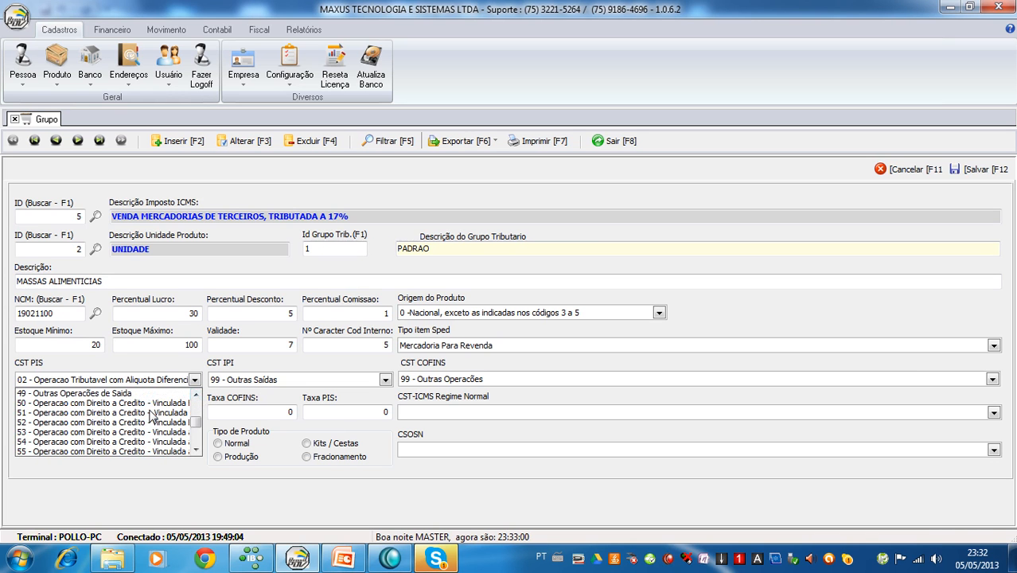
Examine the CST COFINS codes from 99 back to 50 and forward to 63, without choosing another one
left_click(992, 380)
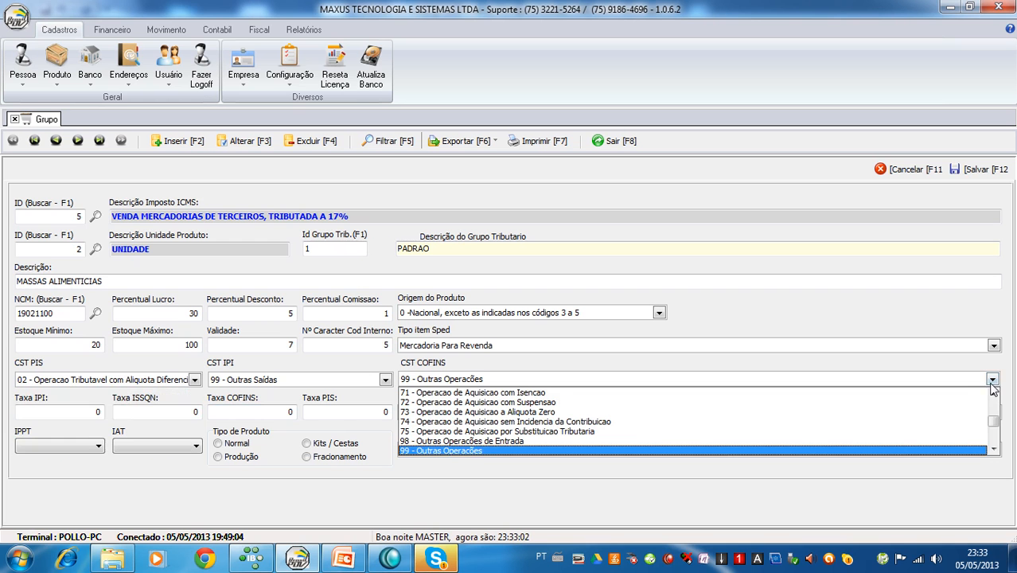
left_click(994, 449)
left_click(993, 393)
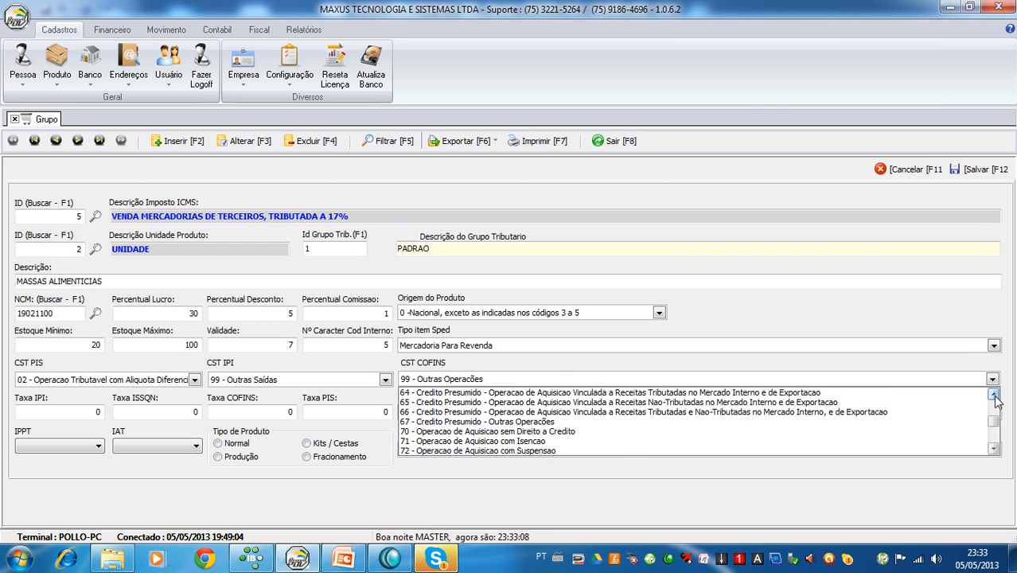
left_click(993, 394)
left_click(994, 394)
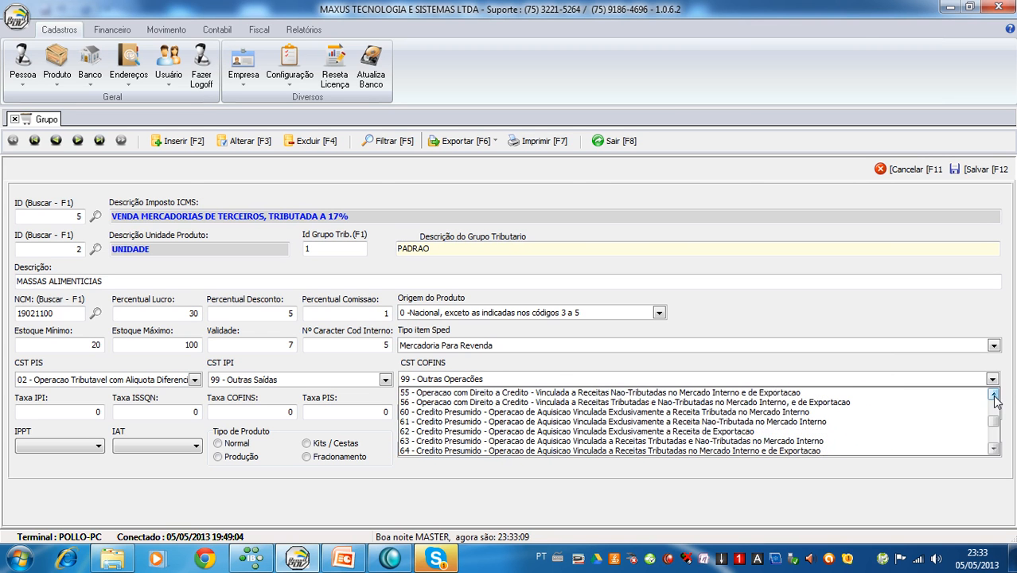
left_click(994, 394)
left_click(993, 395)
left_click(994, 395)
left_click(994, 395)
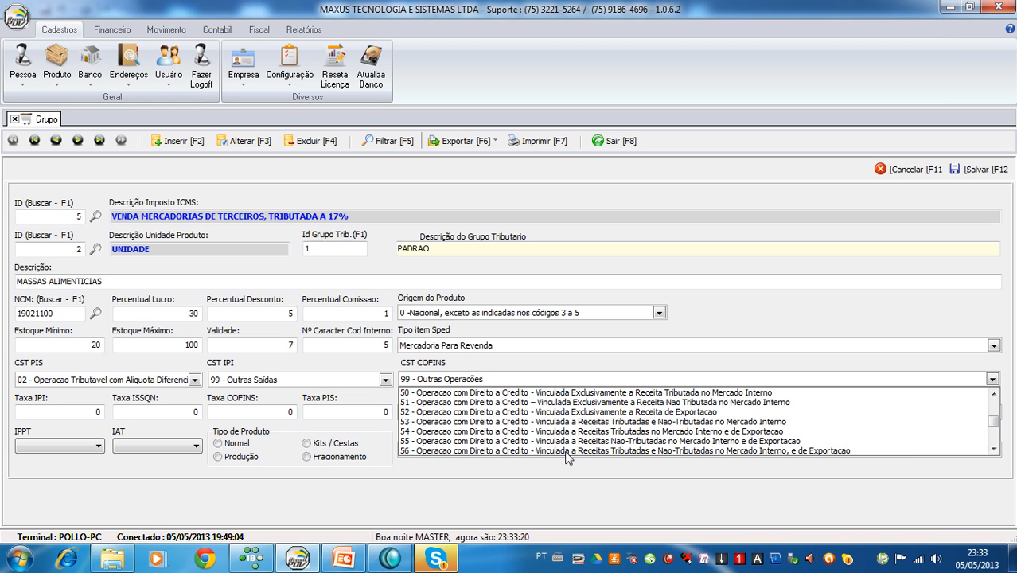
left_click(993, 450)
left_click(994, 450)
left_click(993, 449)
left_click(994, 449)
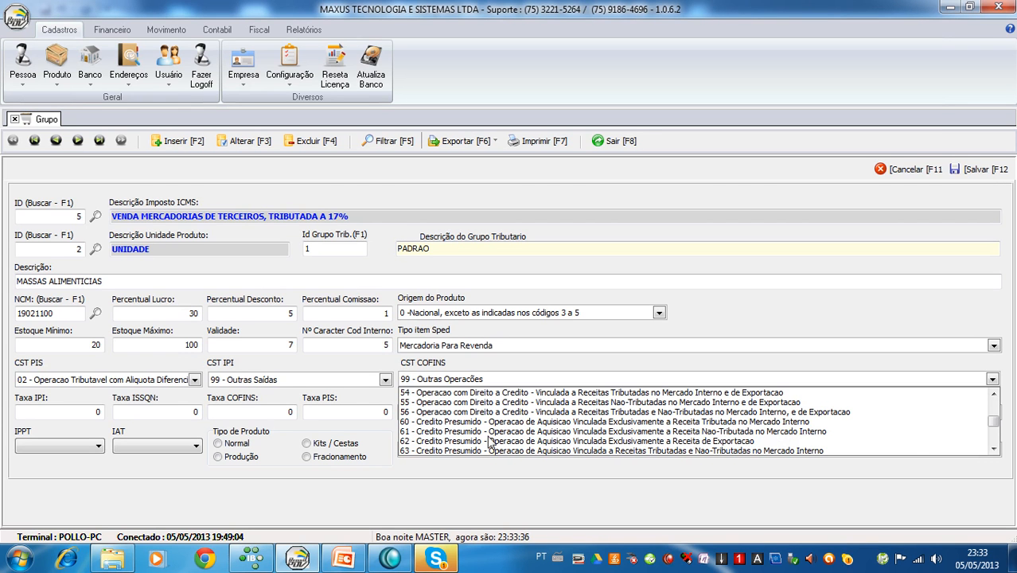
left_click(993, 380)
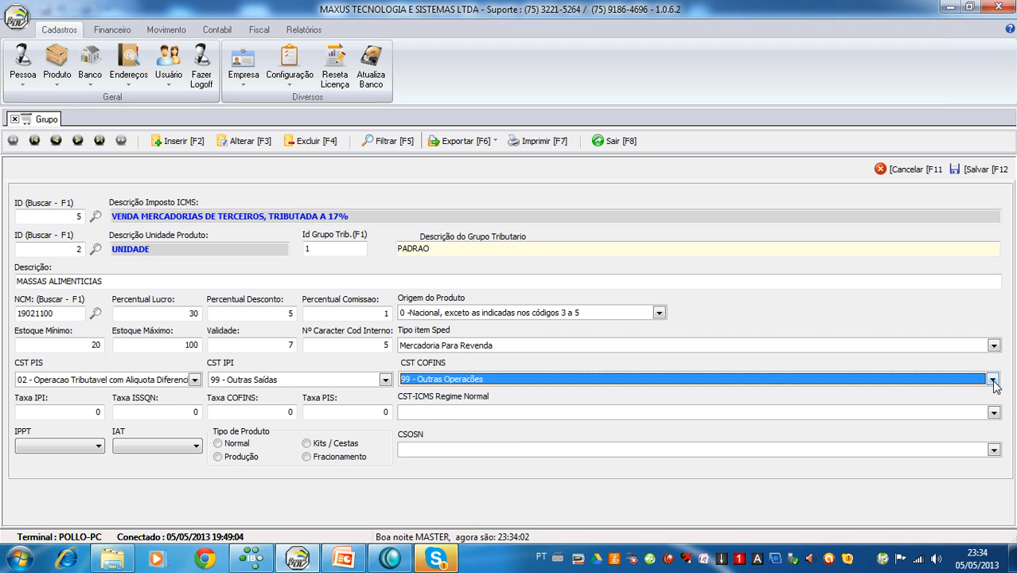
Review the CST COFINS codes from 01 through 54, leaving the list without making a choice
left_click(992, 381)
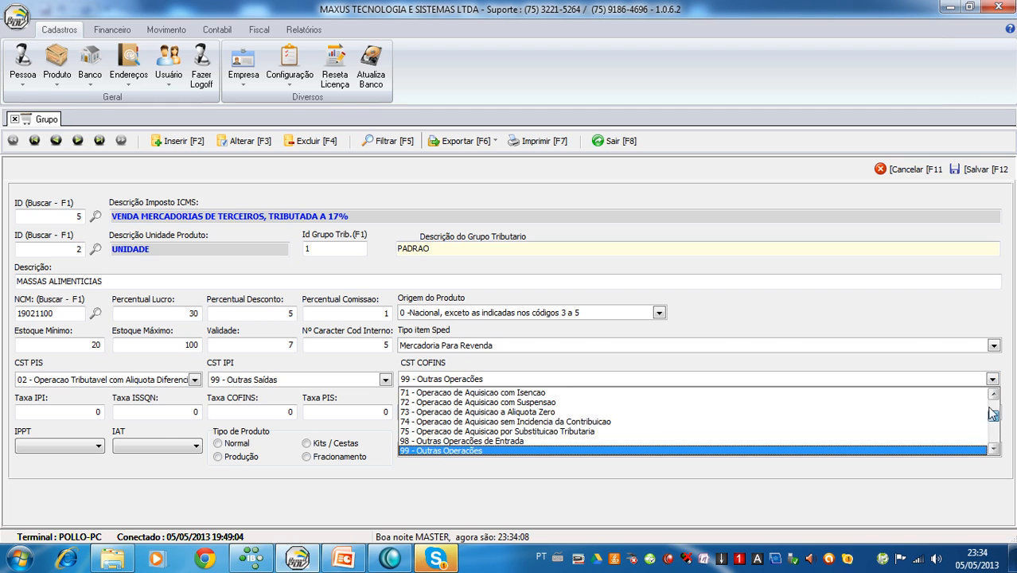
left_click_drag(993, 427, 992, 404)
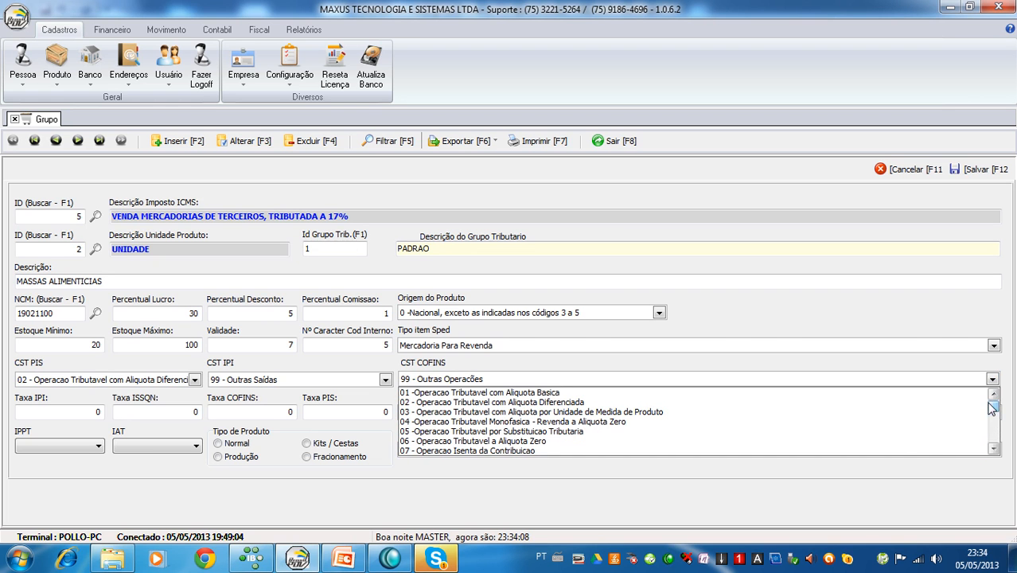
left_click(994, 451)
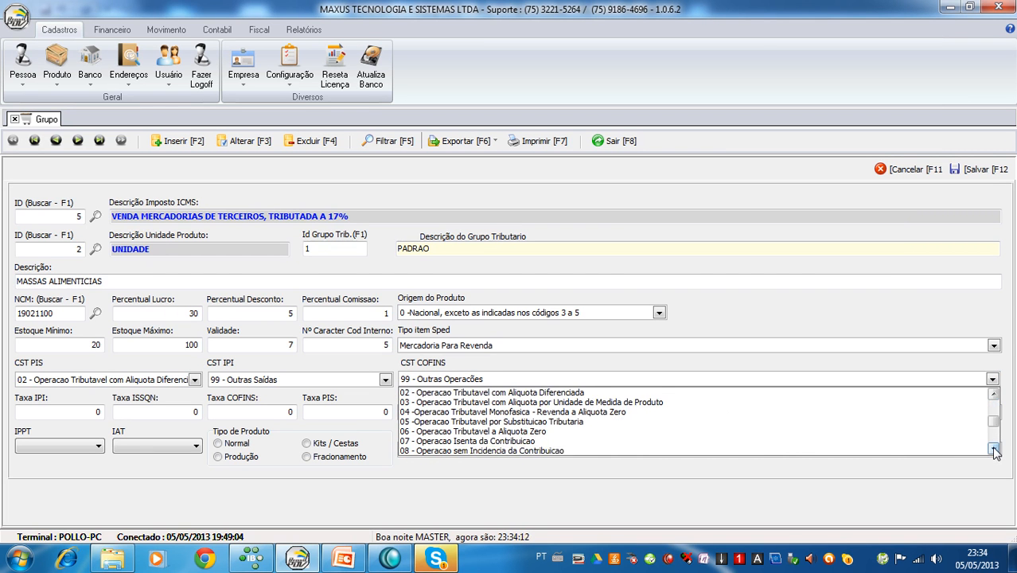
left_click(994, 450)
left_click(993, 451)
left_click(994, 450)
left_click(994, 450)
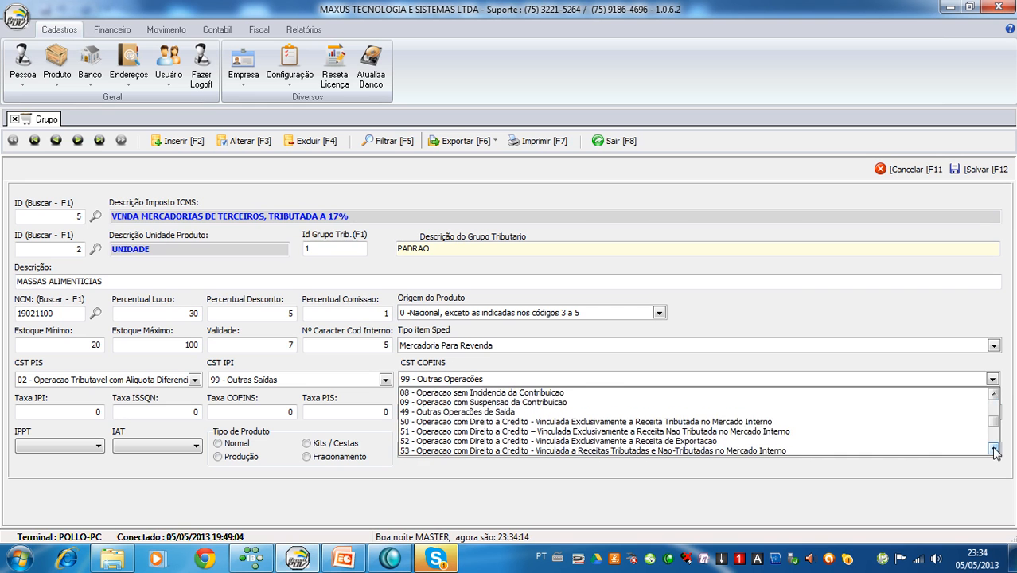
left_click(993, 450)
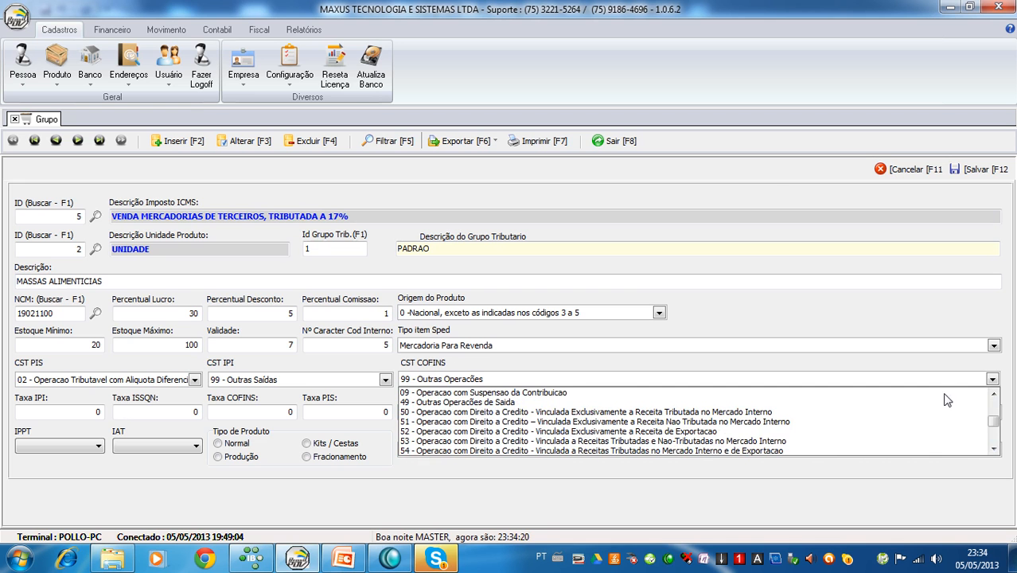
left_click(992, 379)
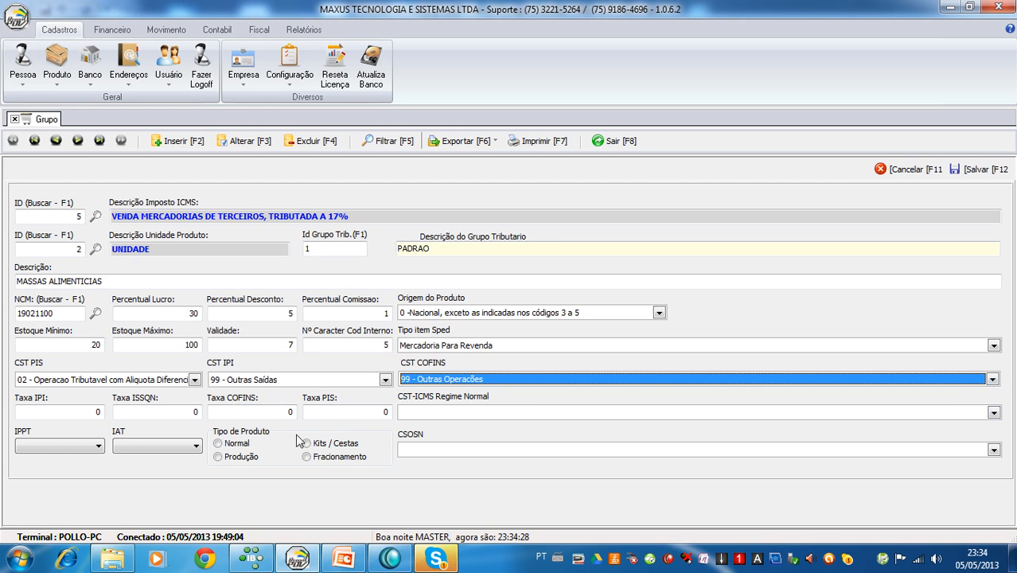
Change the group's CST PIS to 99 - Outras Operações
left_click(194, 380)
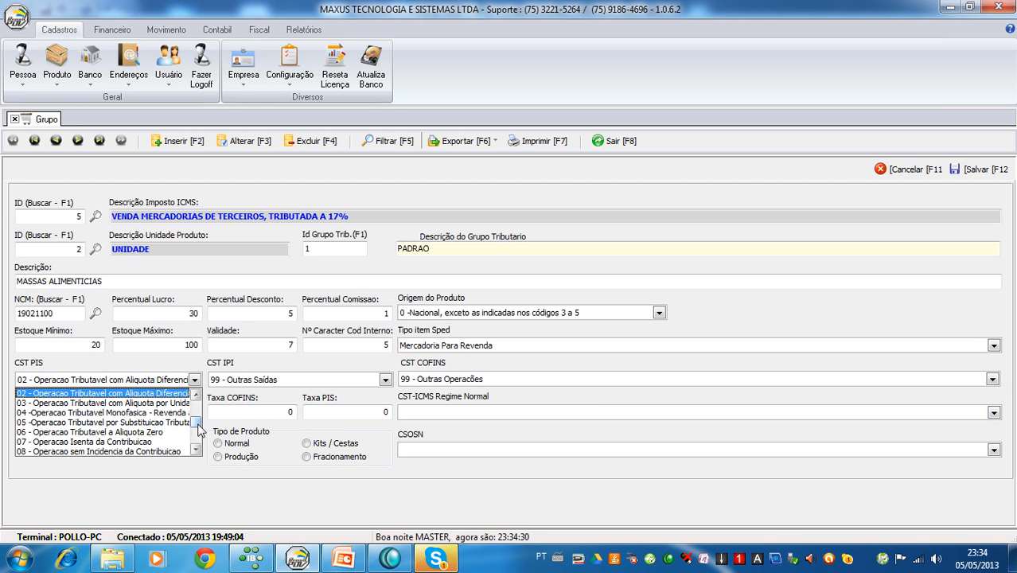
left_click_drag(197, 429, 197, 457)
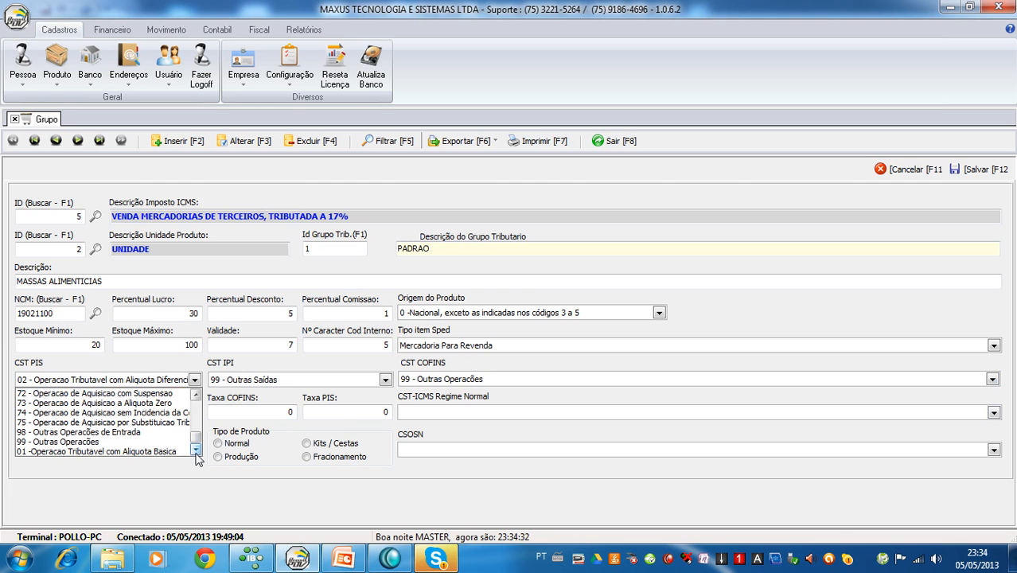
left_click(80, 443)
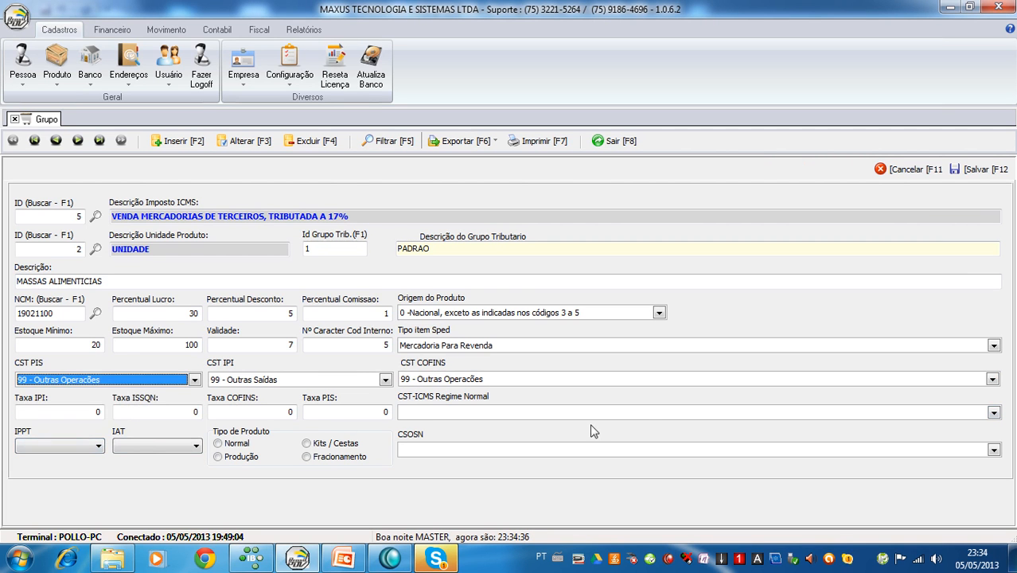
Read through the CST-ICMS Regime Normal options, from Tributada Integralmente down to Outras and back up
left_click(993, 413)
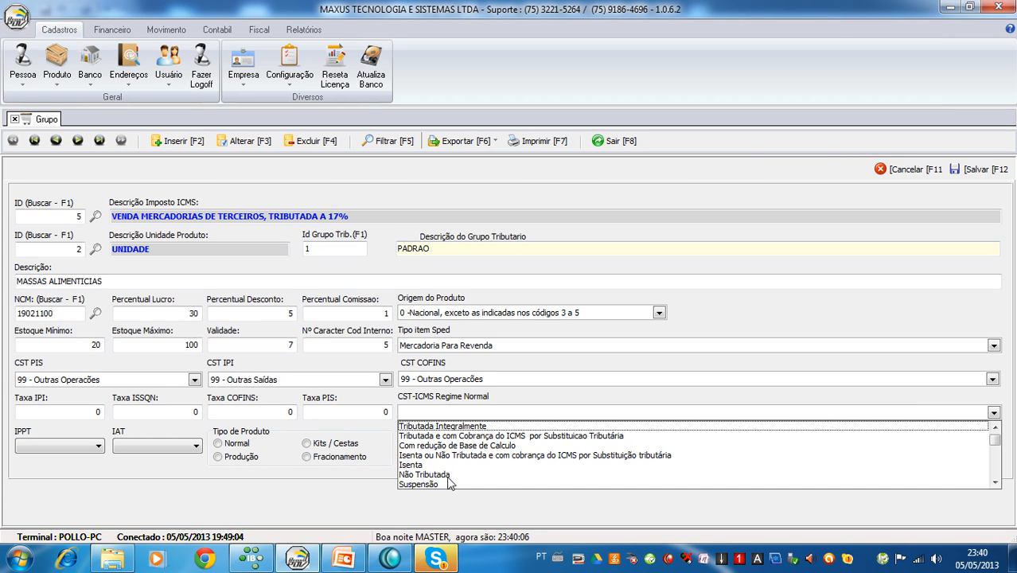
left_click(996, 482)
left_click(996, 482)
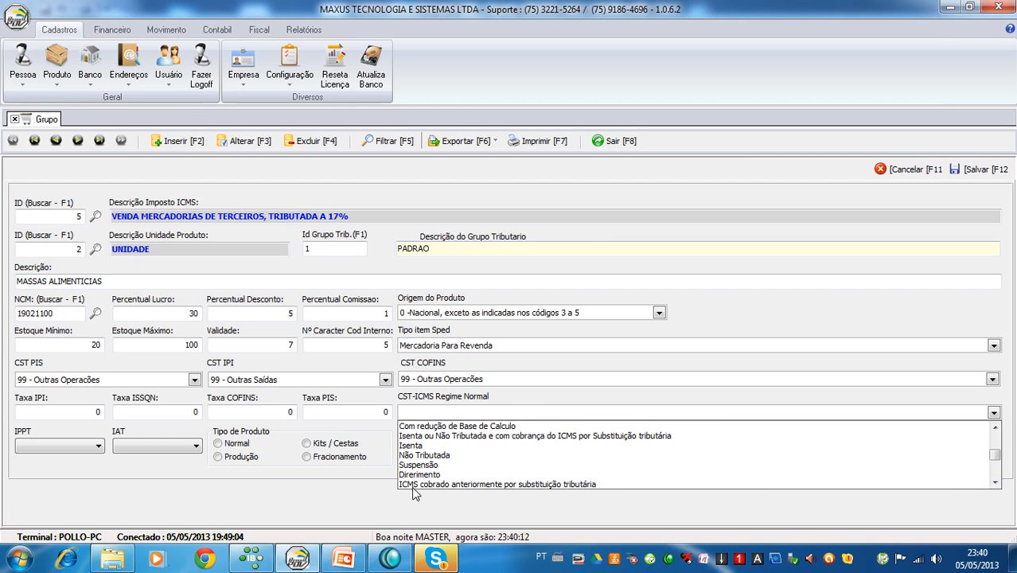
left_click(996, 482)
left_click(995, 482)
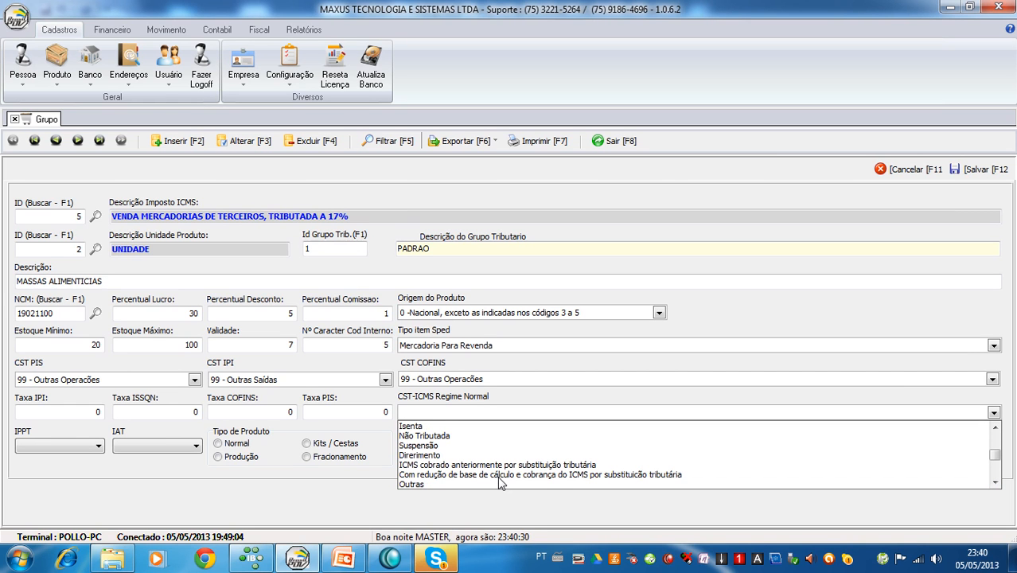
left_click(994, 482)
left_click(994, 428)
left_click(994, 429)
left_click(995, 430)
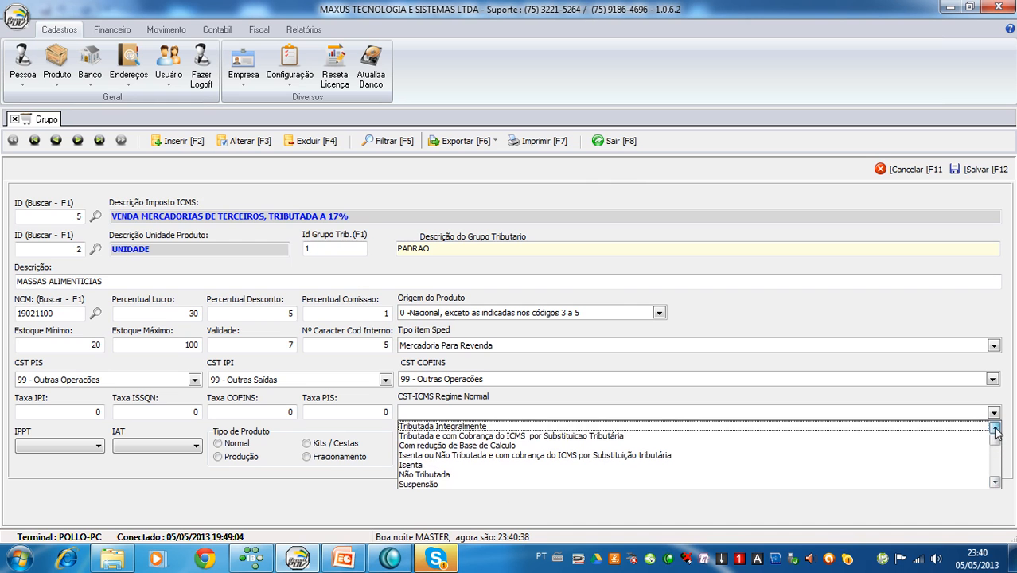
left_click(994, 483)
left_click(994, 483)
left_click(995, 483)
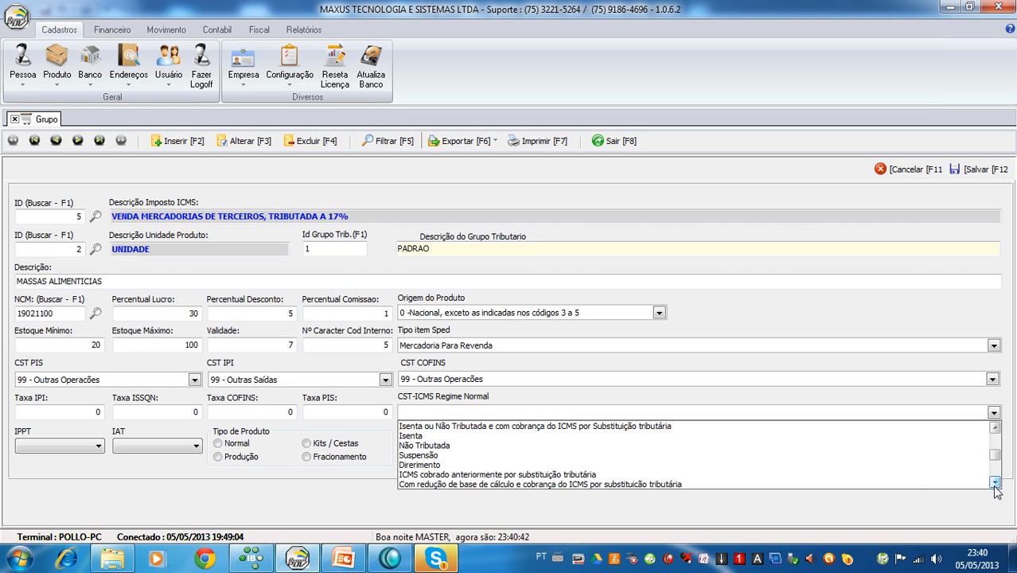
left_click(994, 483)
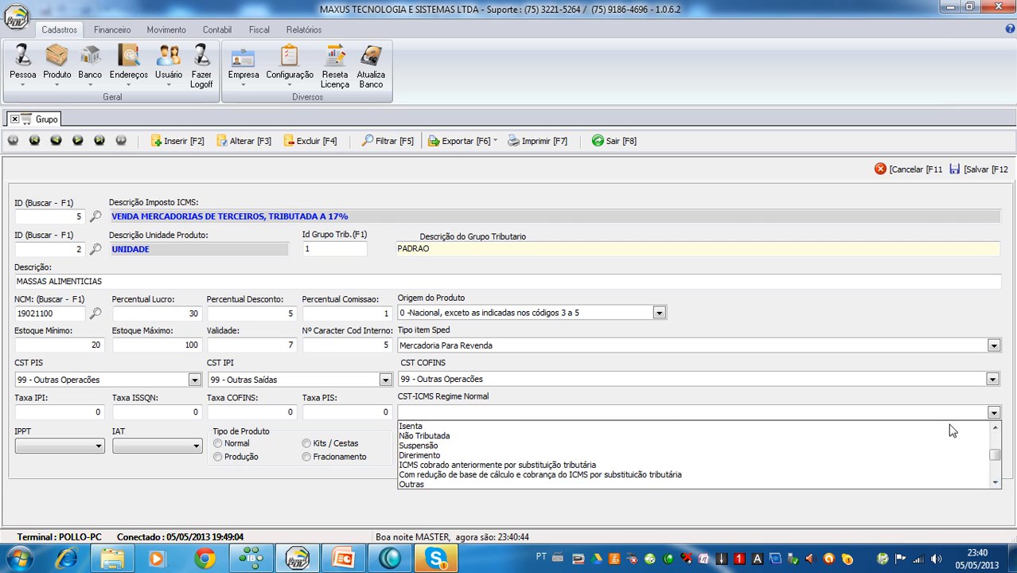
left_click(995, 429)
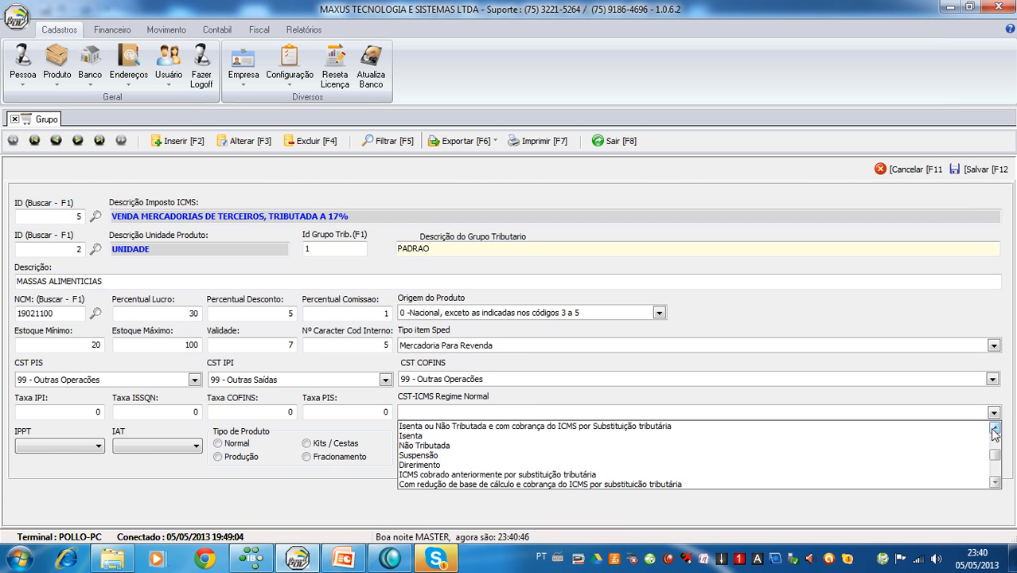
left_click(994, 430)
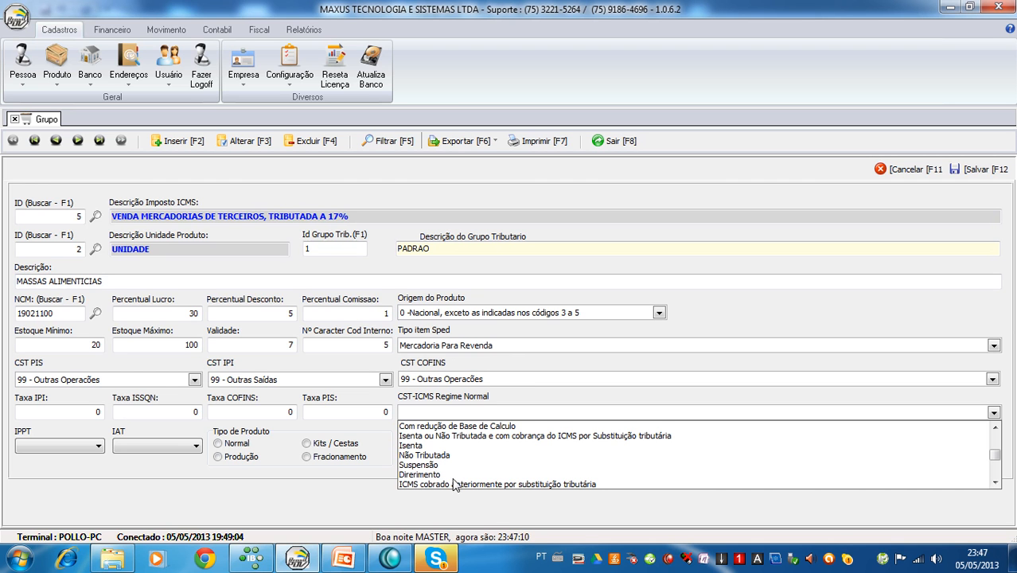
Try Direrimento and Com redução de base de cálculo e cobrança do ICMS por substituição tributária as the CST-ICMS Regime Normal
left_click(436, 475)
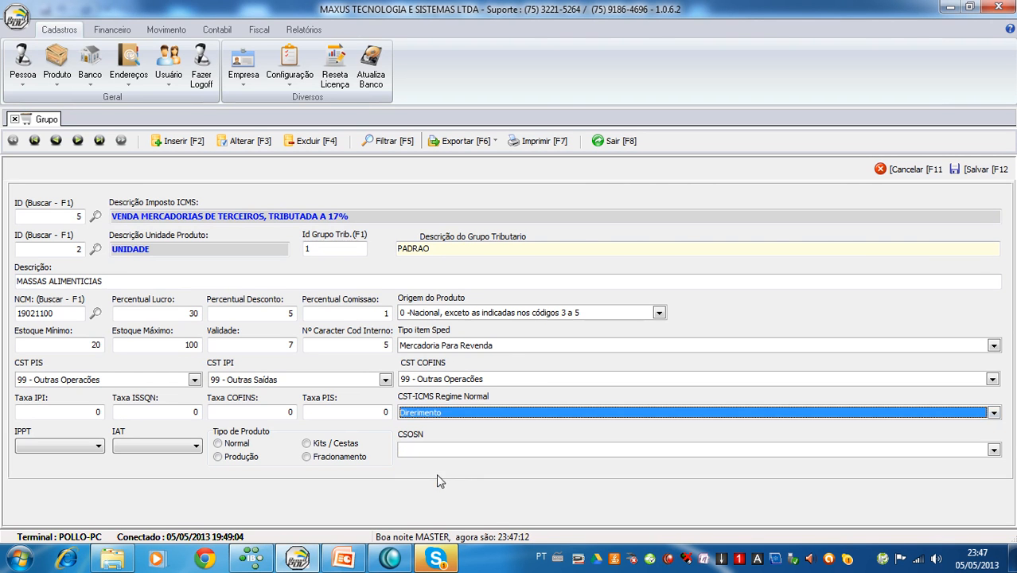
left_click(993, 412)
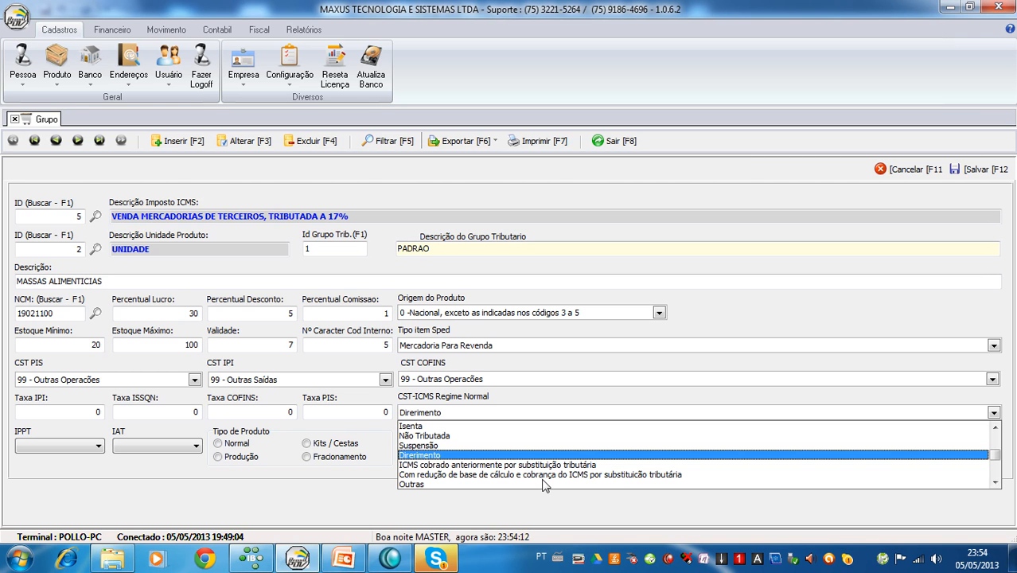
left_click(543, 475)
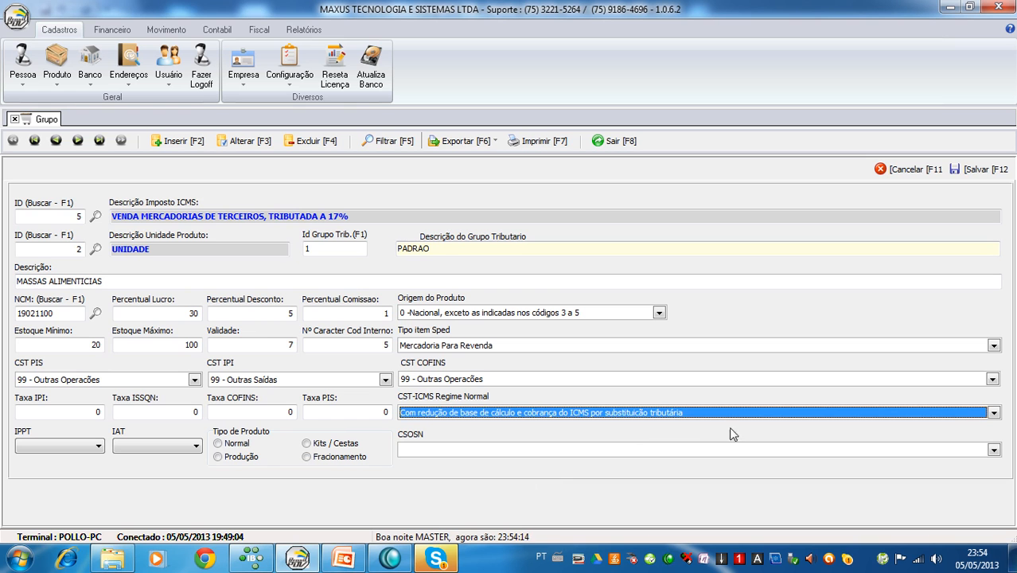
left_click(994, 412)
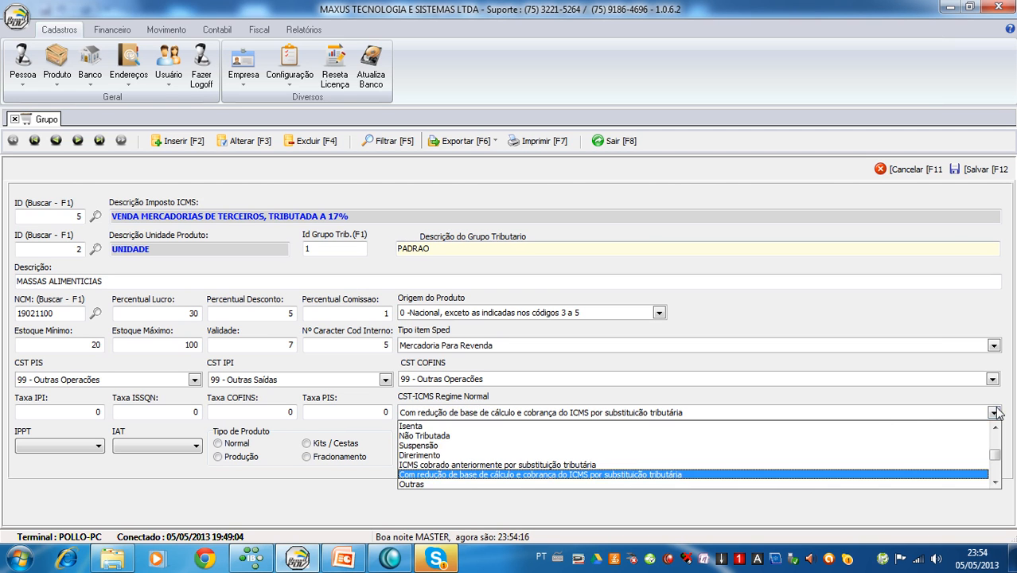
left_click(886, 412)
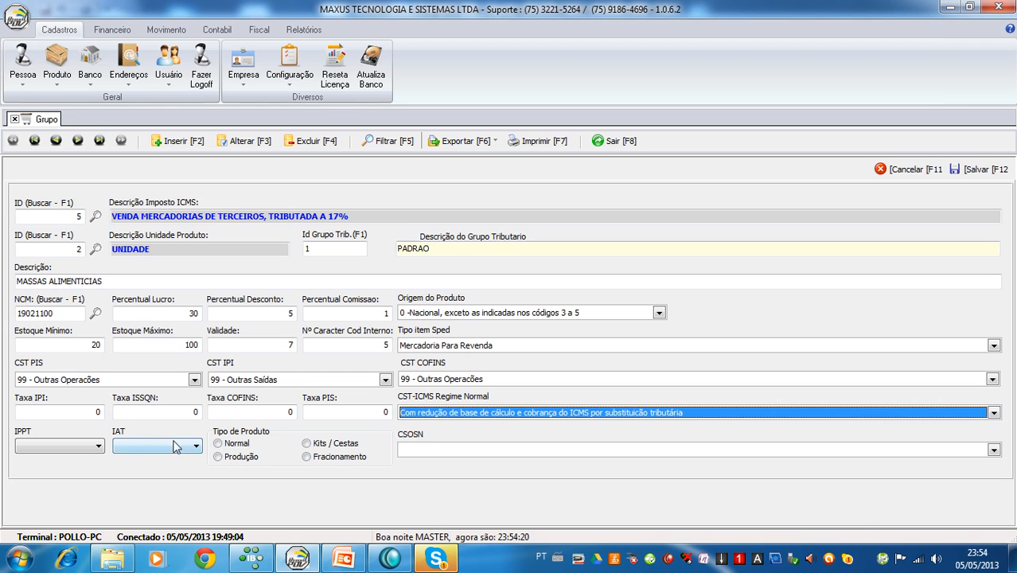
Set the group's IPPT to T : Terceiro and its IAT to T : Trunca
left_click(98, 445)
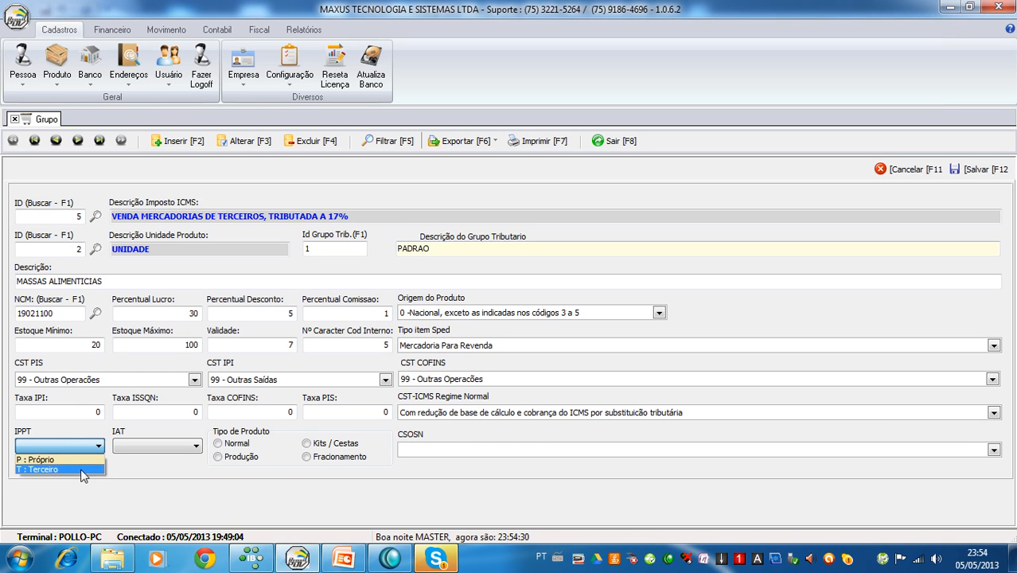
left_click(83, 470)
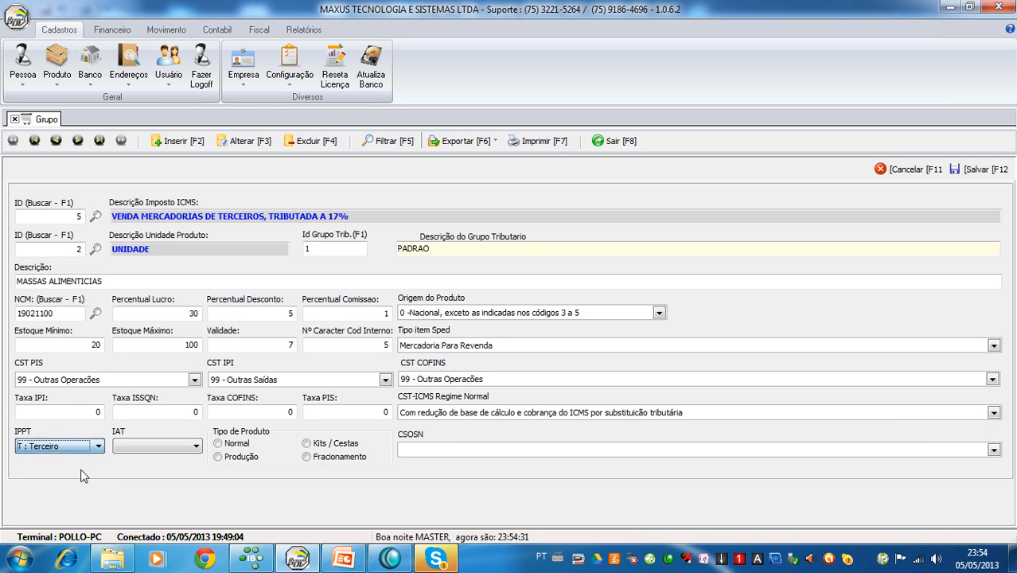
left_click(196, 447)
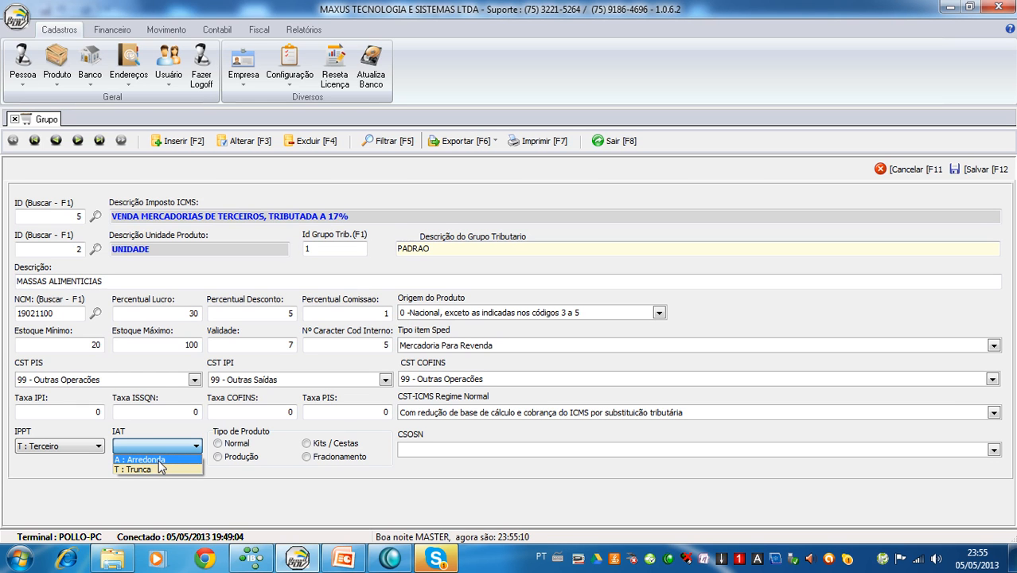
left_click(157, 466)
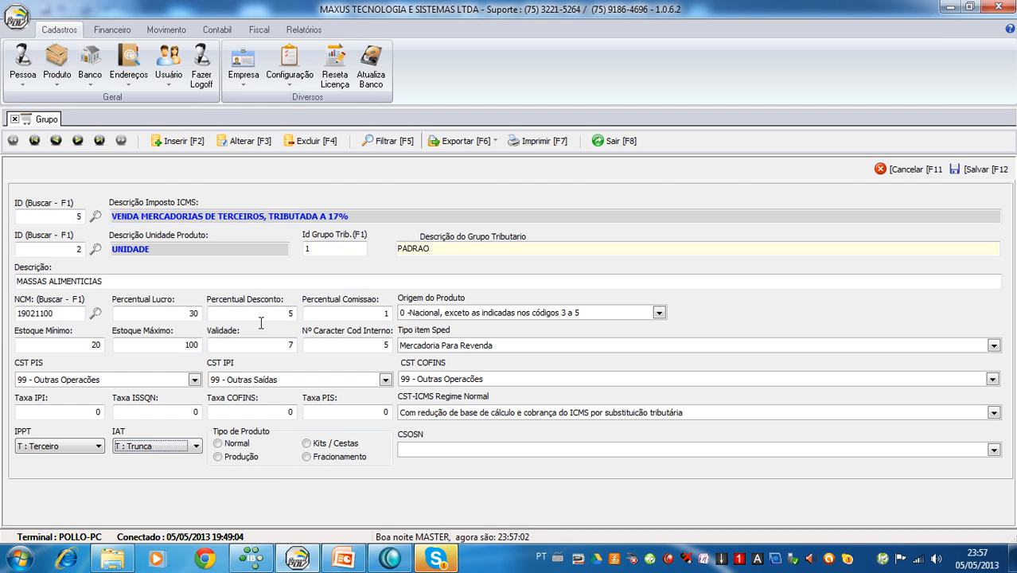
Set the product type to Normal and the CSOSN to 101 - Tributada pelo Simples Nacional com permissão de credito
left_click(308, 458)
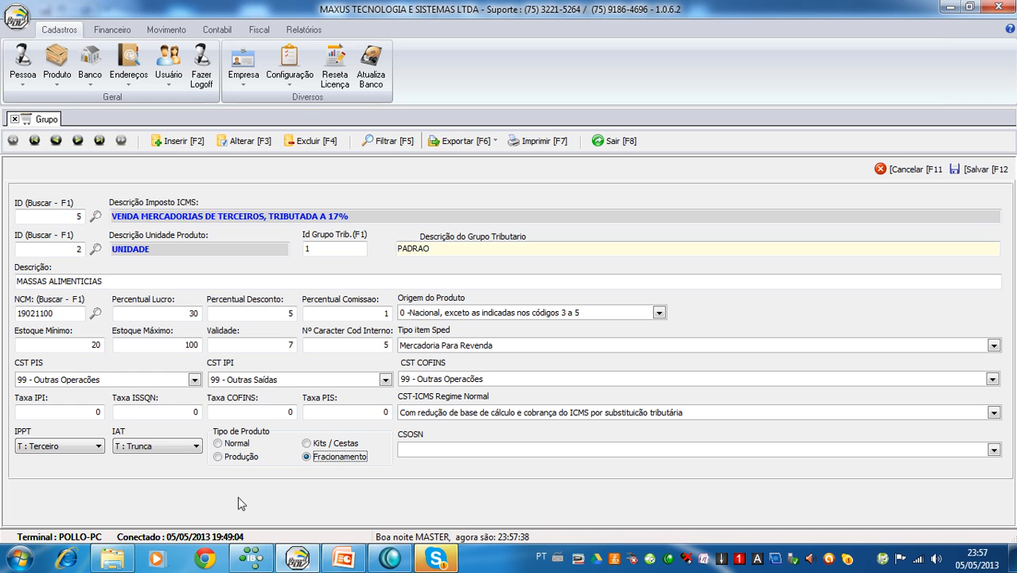
left_click(228, 444)
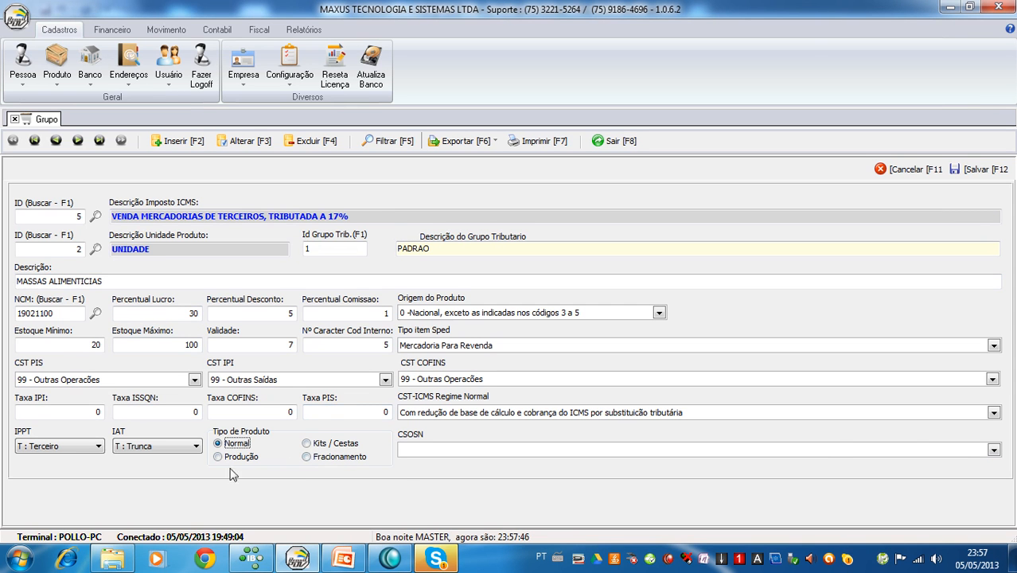
left_click(992, 449)
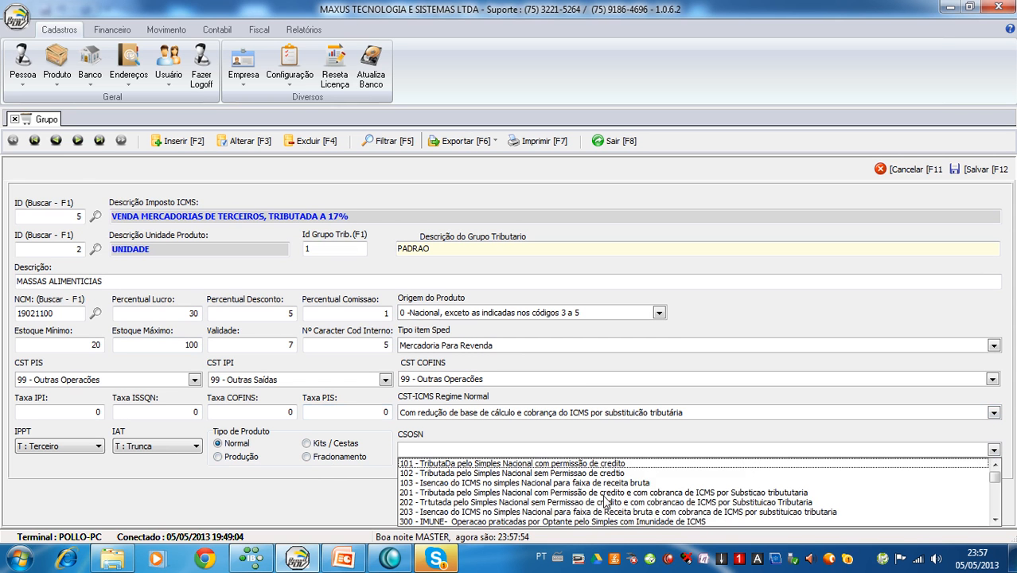
left_click(601, 464)
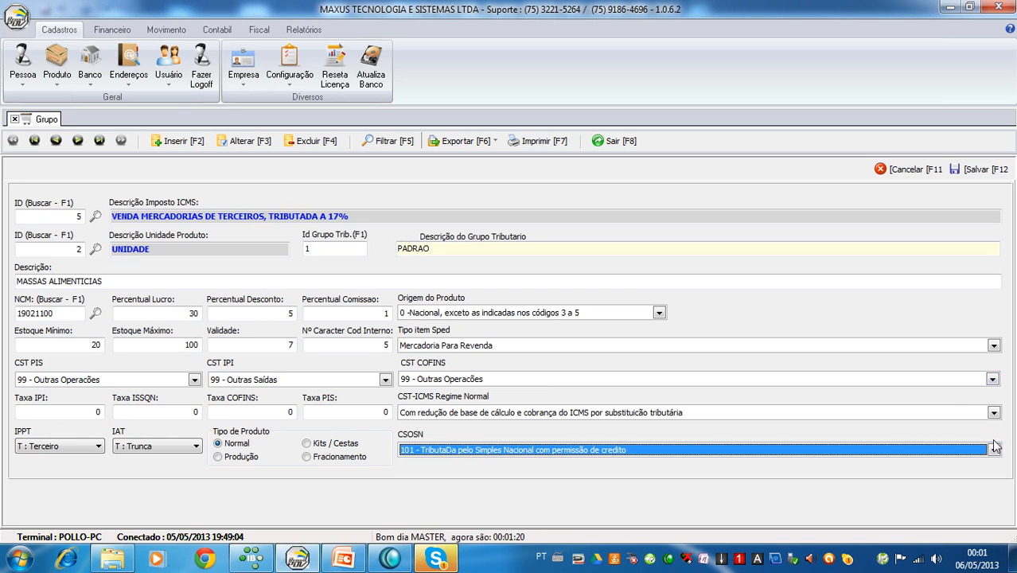
Set the group's CST-ICMS Regime Normal to Tributada Integralmente
left_click(994, 413)
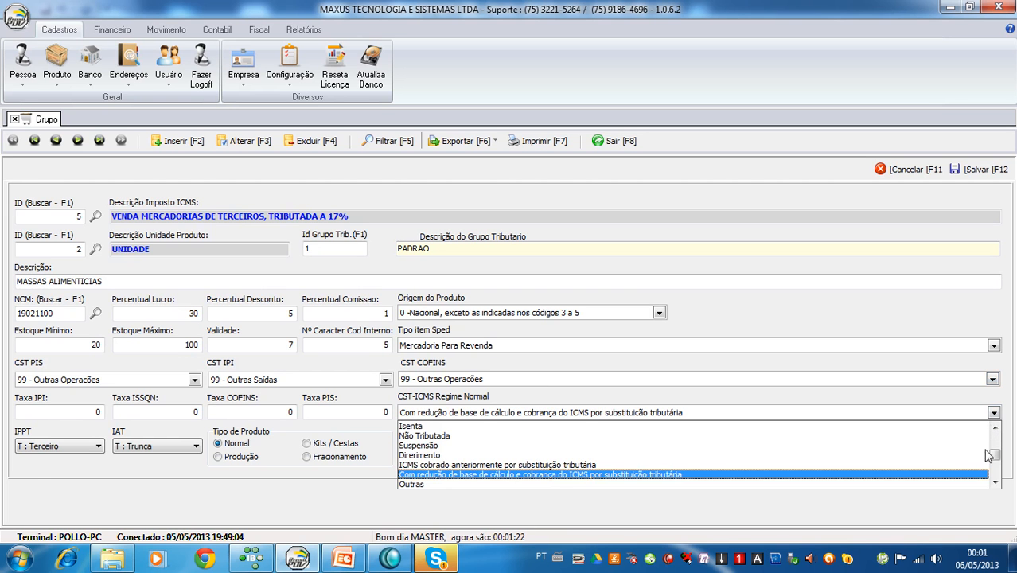
left_click_drag(995, 458, 995, 446)
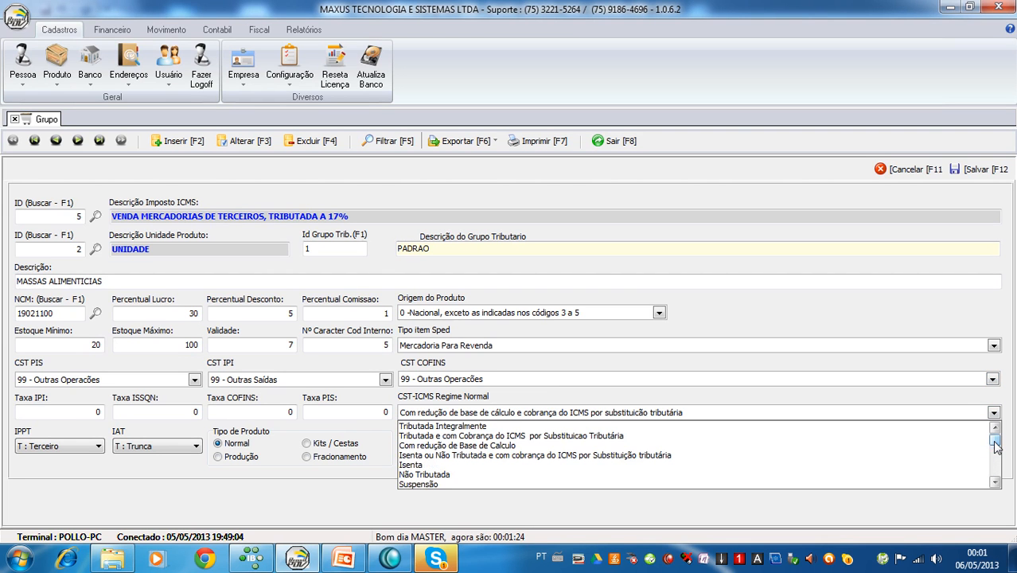
left_click(474, 426)
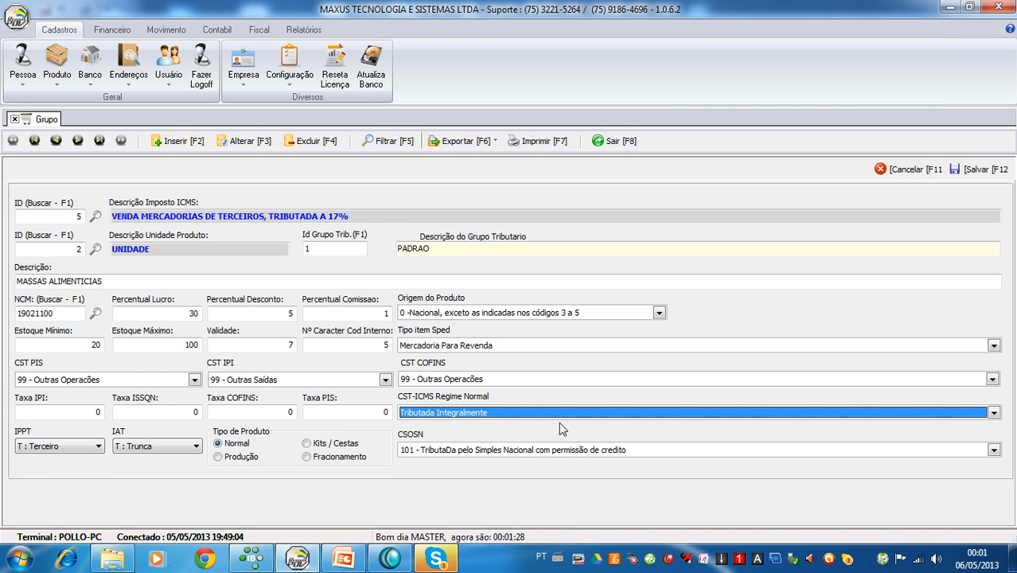